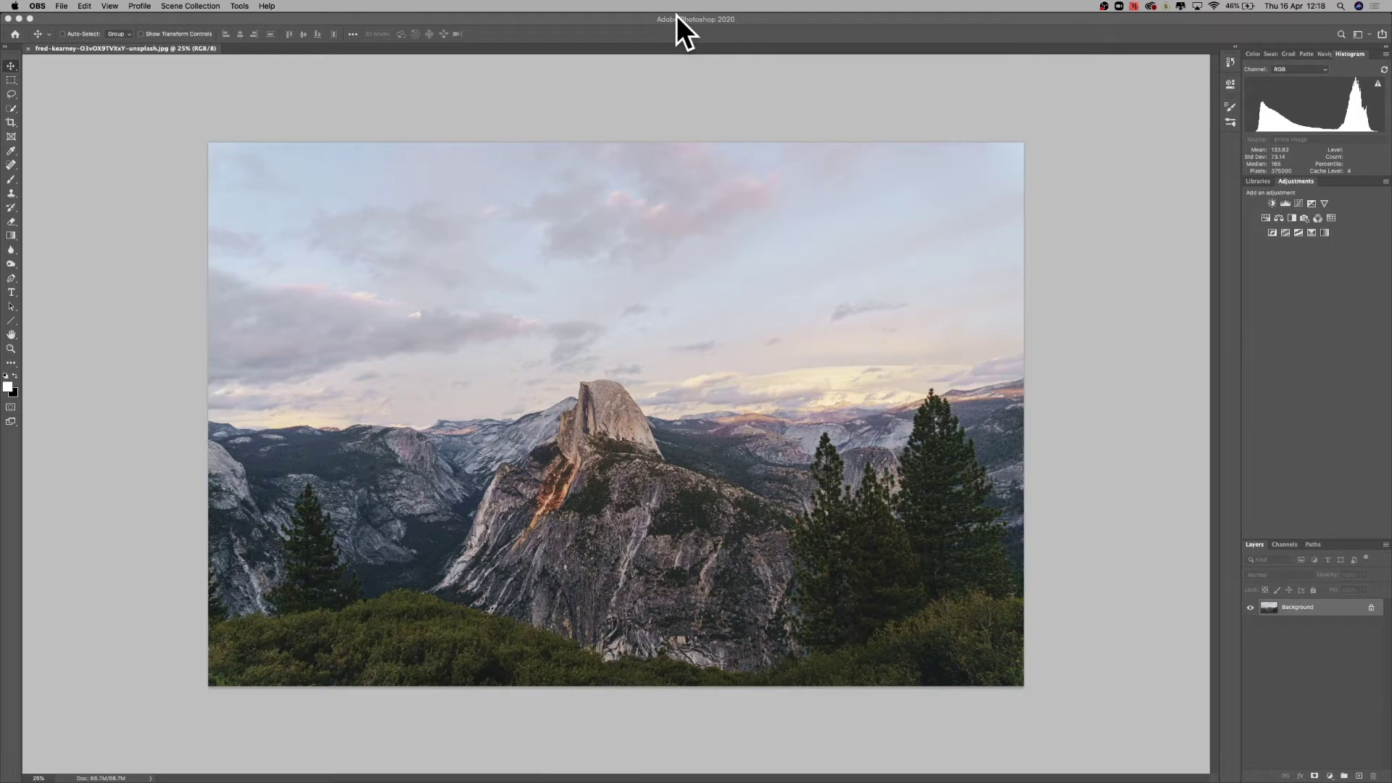
Bring Photoshop to the front, showing the open Yosemite landscape photo
{"action": "left_click", "coordinate": [677, 13]}
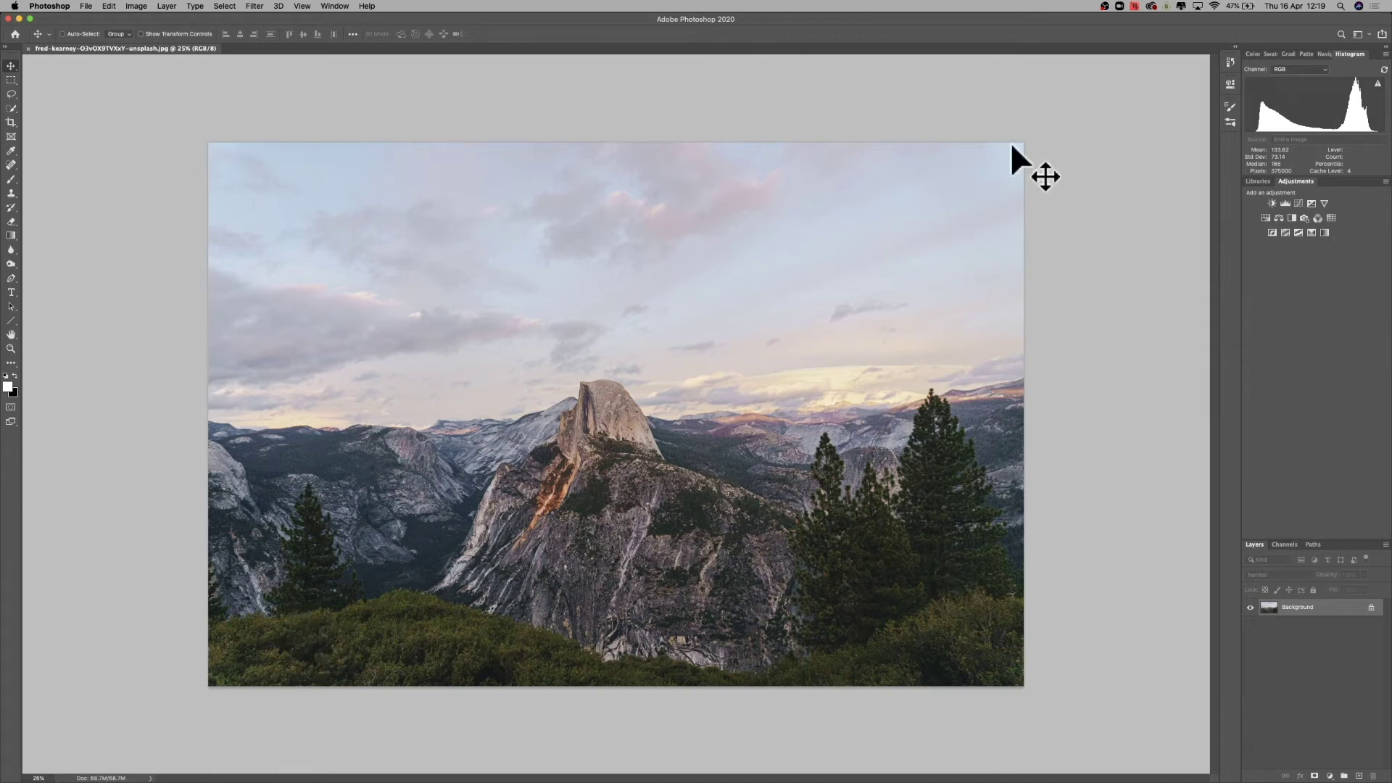
Create a new A3 portrait document, 297 × 420 mm at 300 ppi
{"action": "left_click", "coordinate": [89, 4]}
{"action": "left_click", "coordinate": [97, 15]}
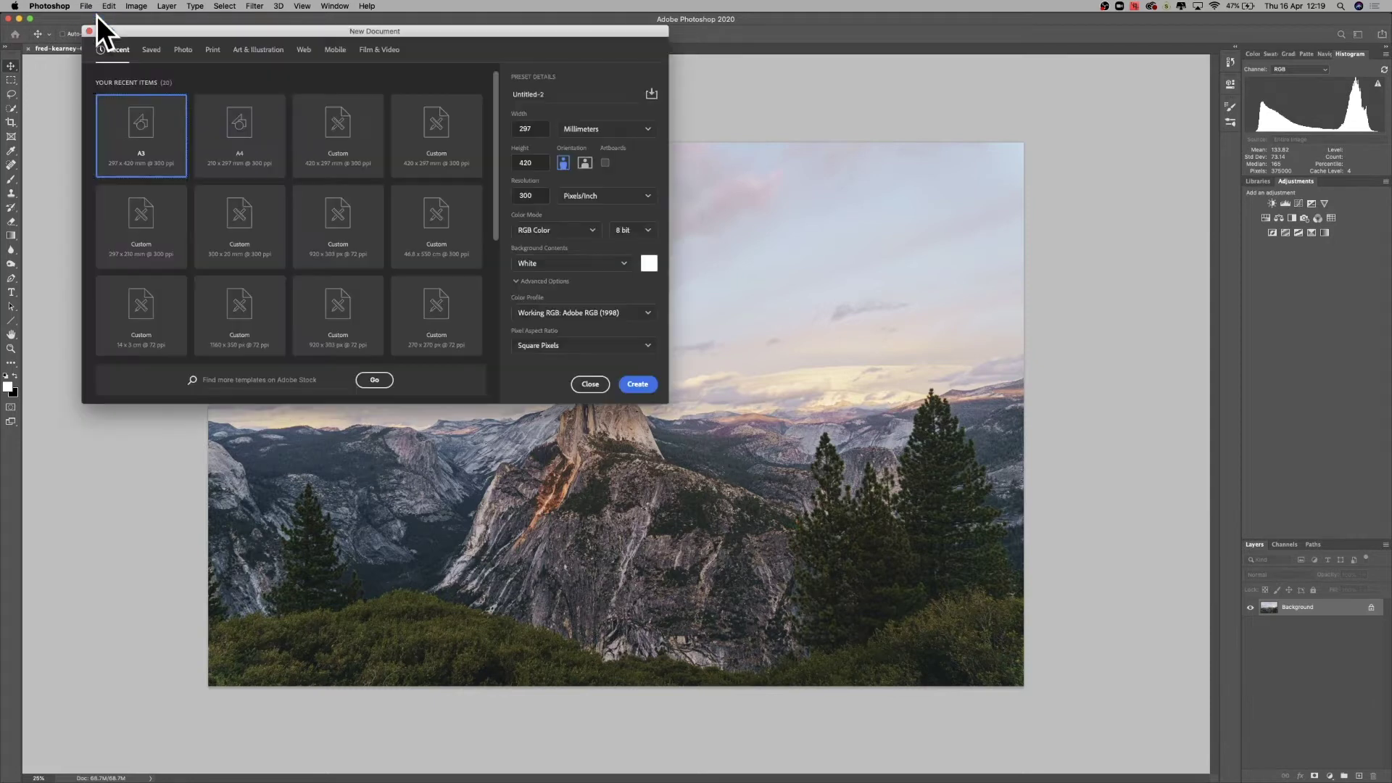
{"action": "left_click_drag", "start_coordinate": [368, 31], "coordinate": [389, 39]}
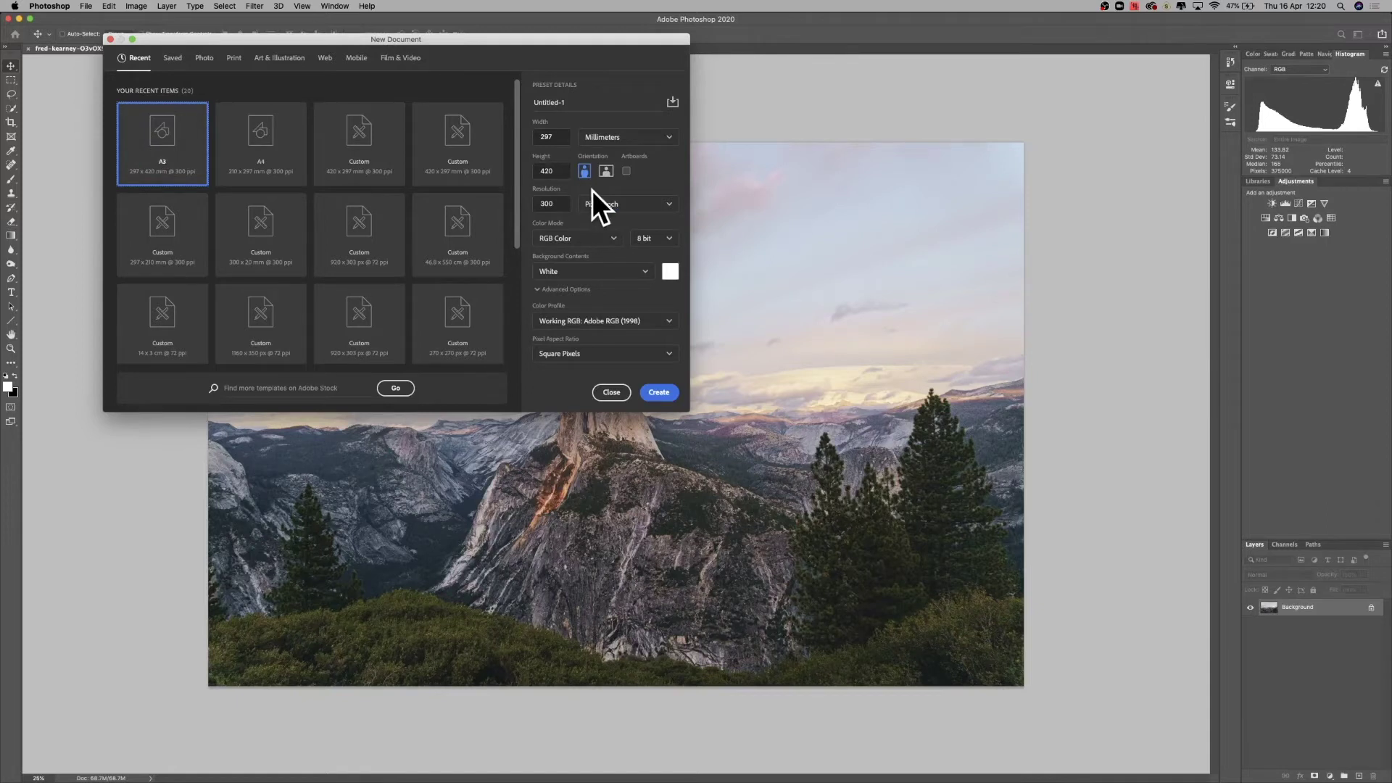
{"action": "left_click", "coordinate": [658, 392]}
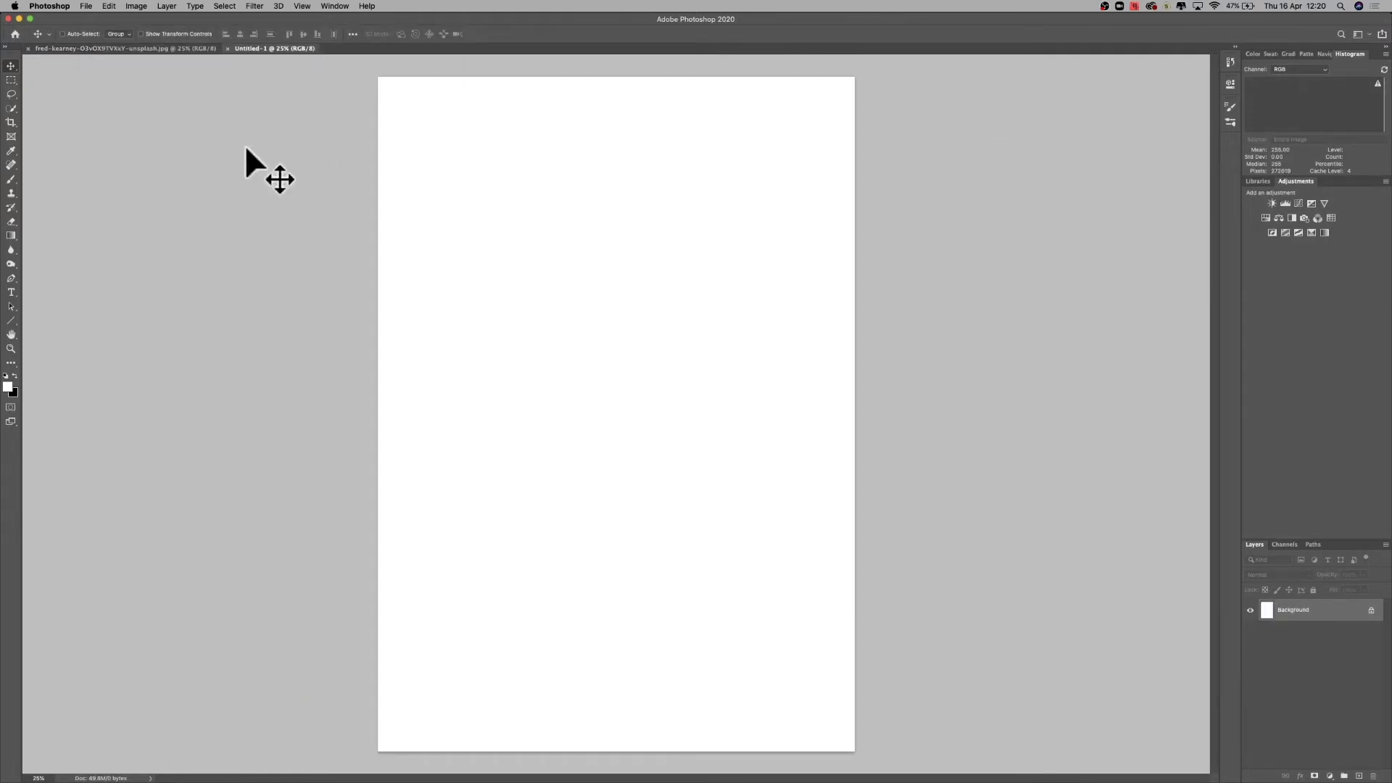
Paste the Yosemite photo into Untitled-1 as Layer 1 and move it down and right
{"action": "left_click", "coordinate": [120, 49]}
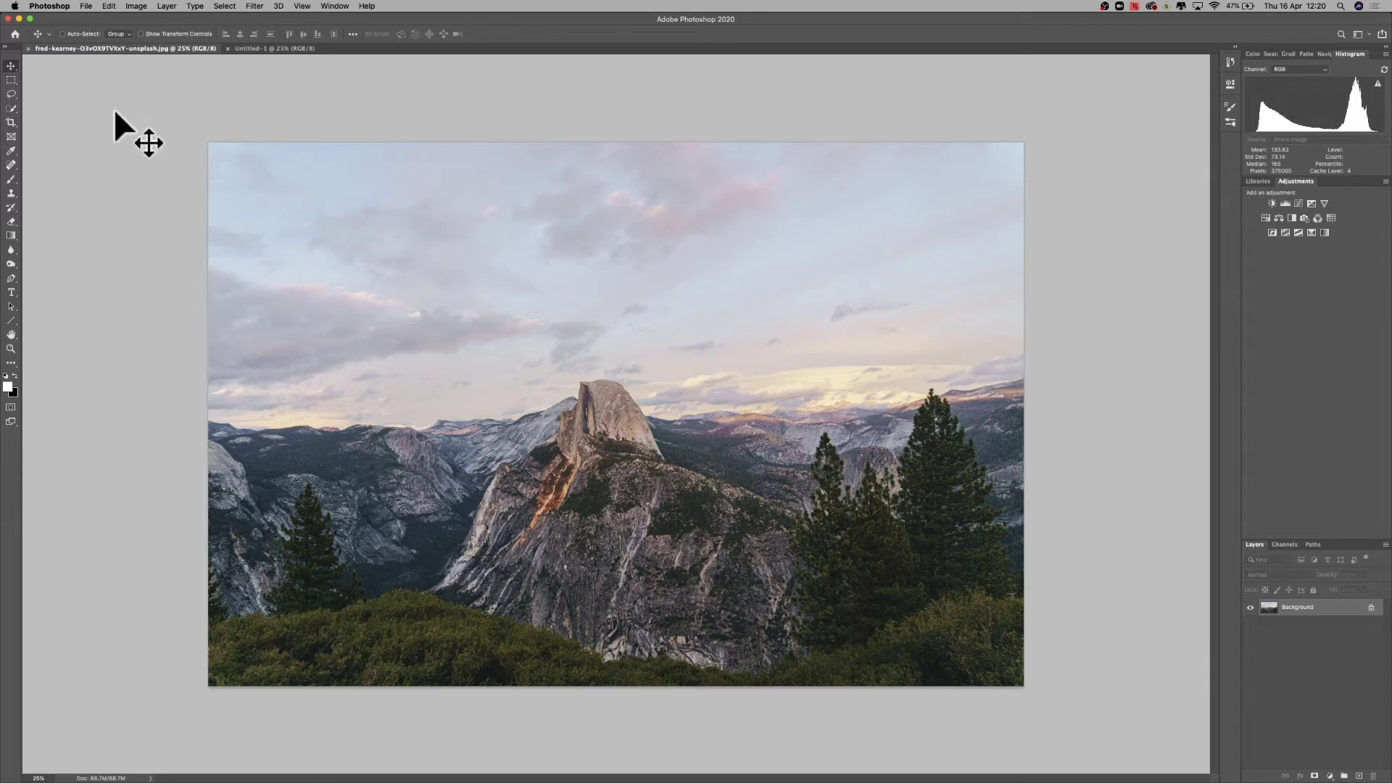
{"action": "left_click", "coordinate": [251, 49]}
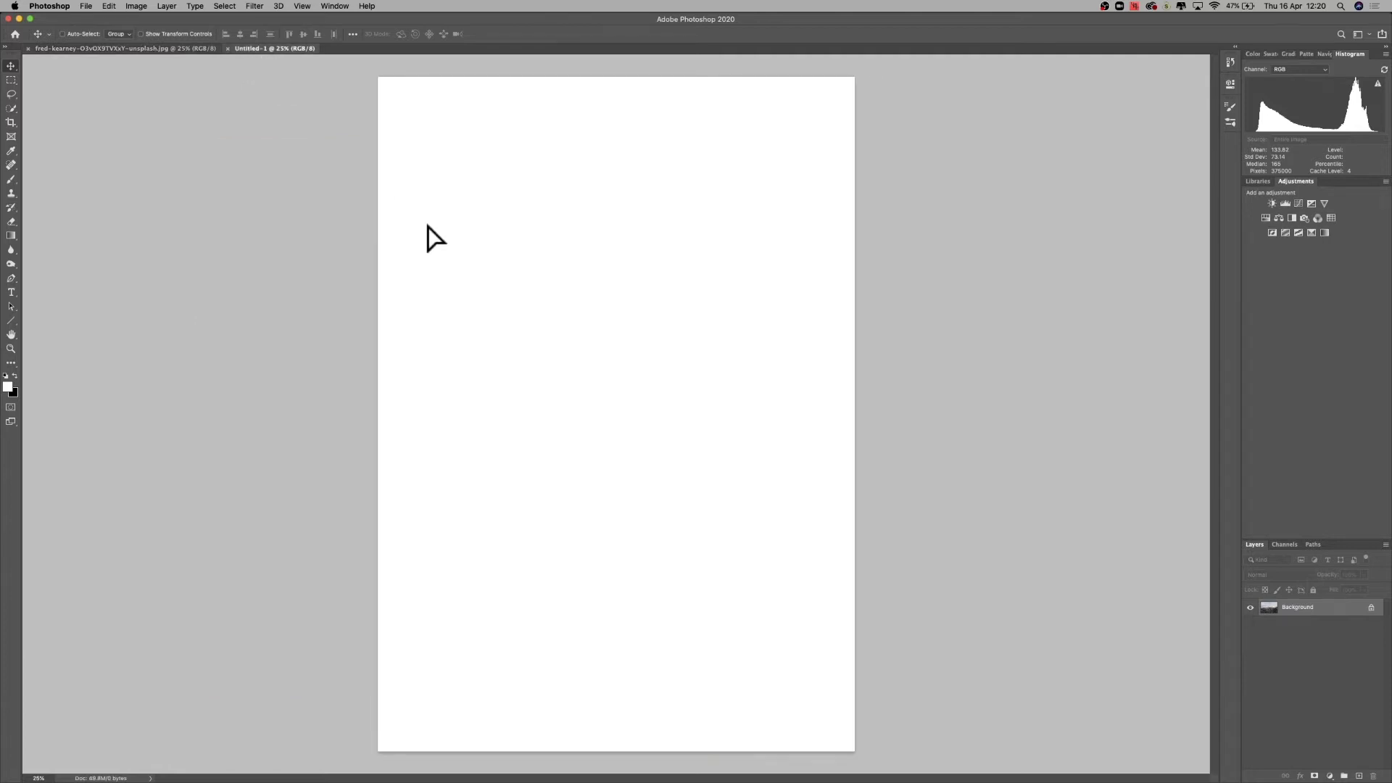
{"action": "key", "text": "super+v"}
{"action": "left_click_drag", "start_coordinate": [506, 261], "coordinate": [858, 429]}
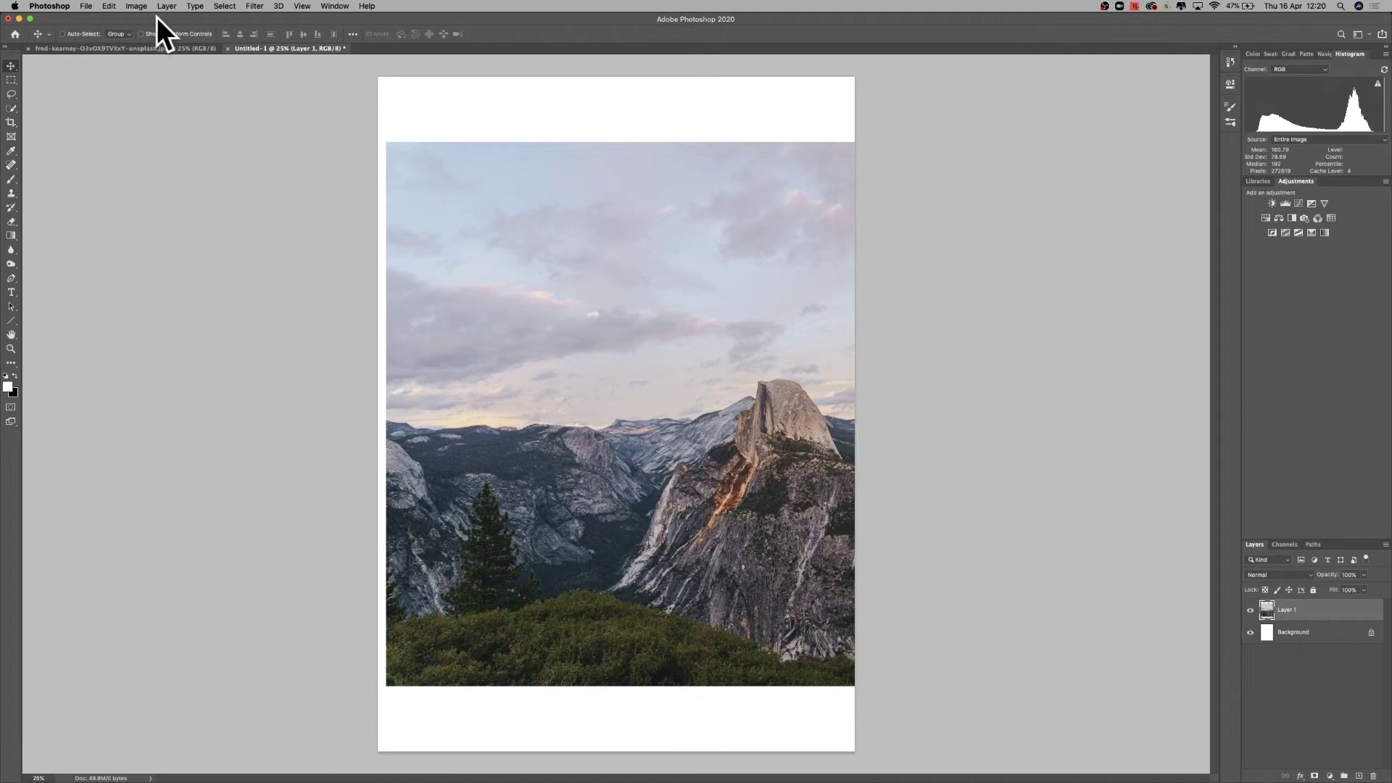
{"action": "left_click", "coordinate": [110, 6]}
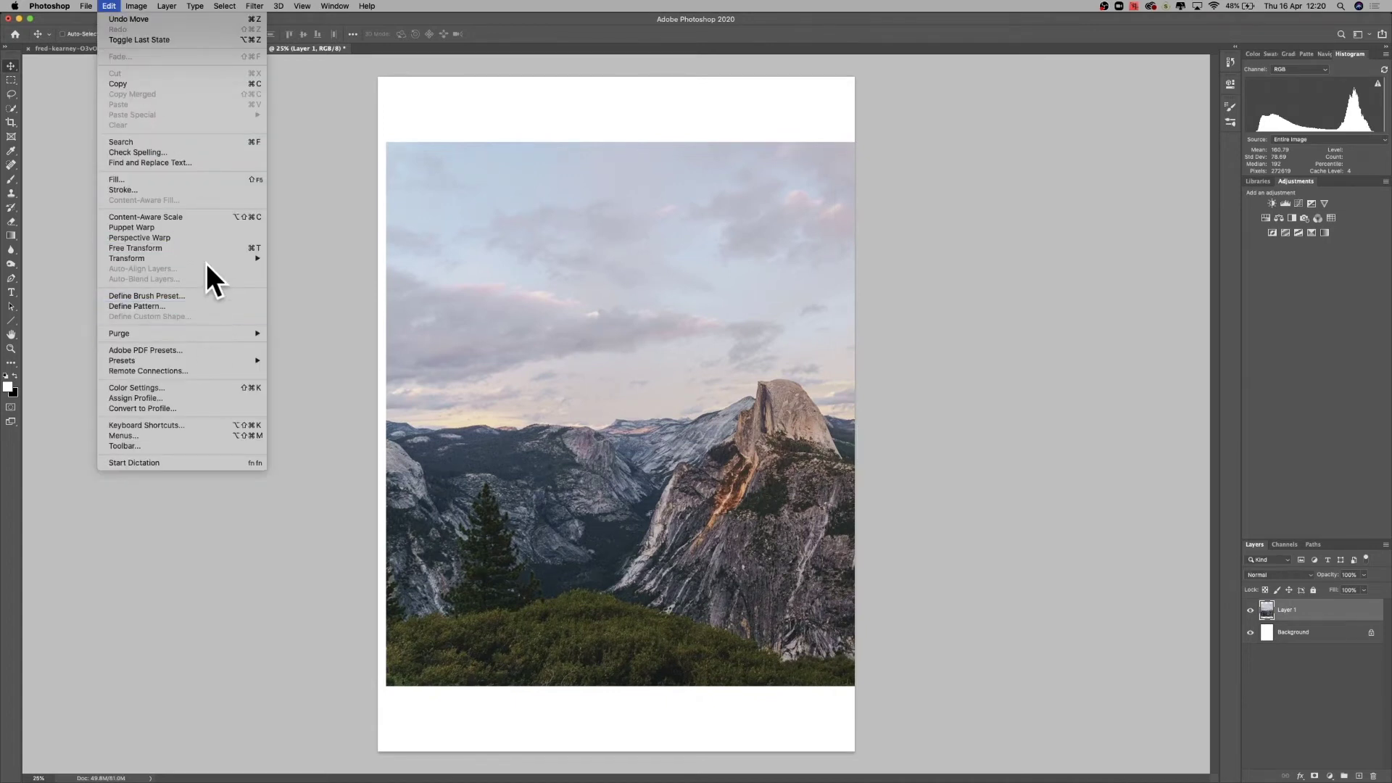
Scale the photo layer down to about 26% and place it at the page's top-left
{"action": "mouse_move", "coordinate": [207, 261]}
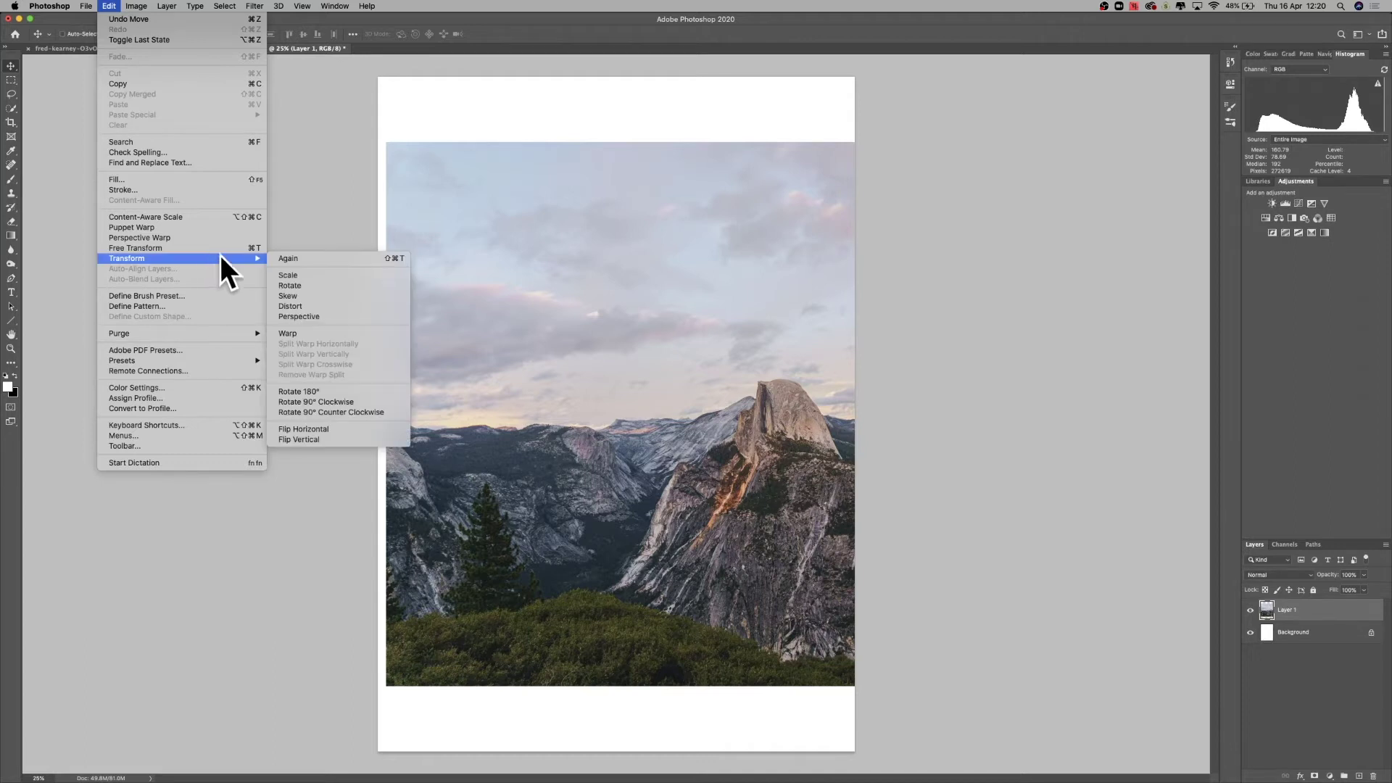
{"action": "left_click", "coordinate": [320, 274]}
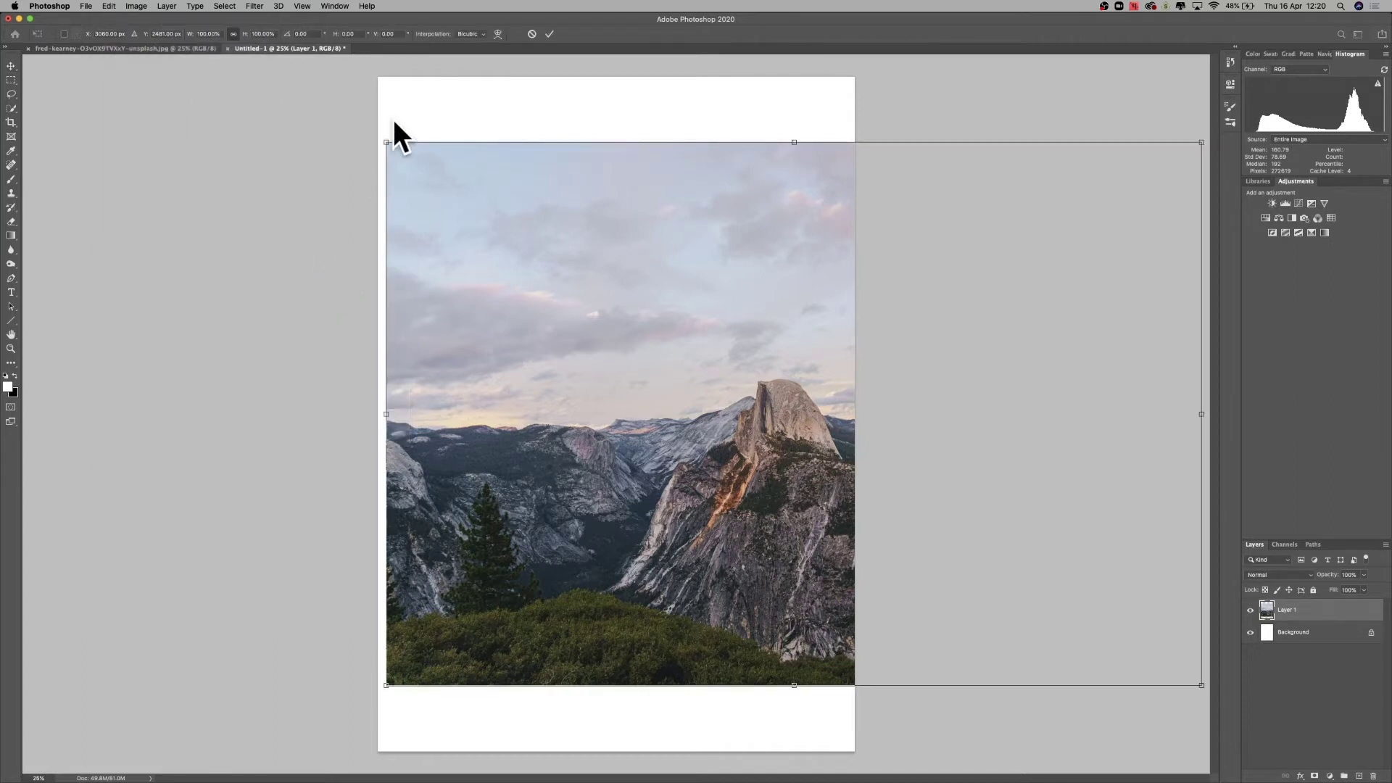
{"action": "left_click_drag", "start_coordinate": [386, 142], "coordinate": [976, 528]}
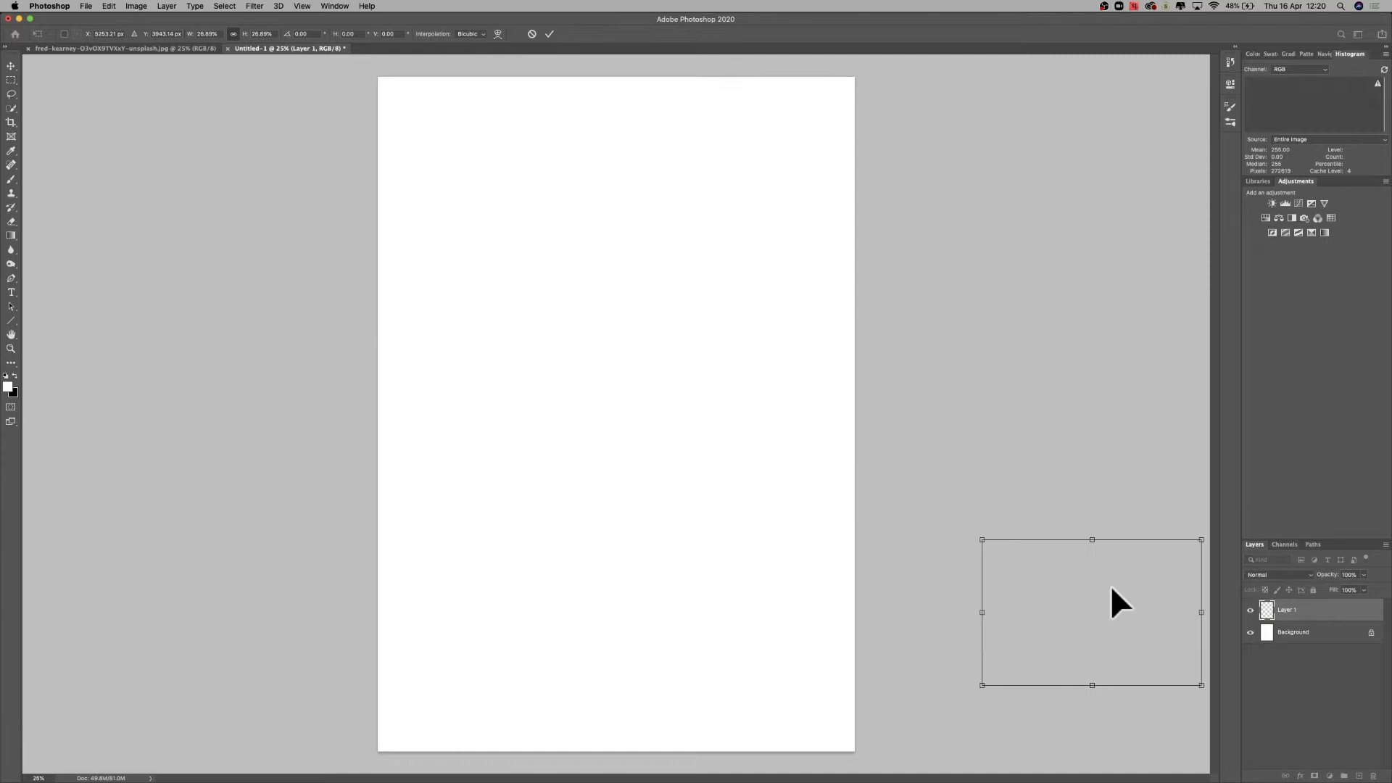
{"action": "left_click_drag", "start_coordinate": [1111, 584], "coordinate": [517, 140]}
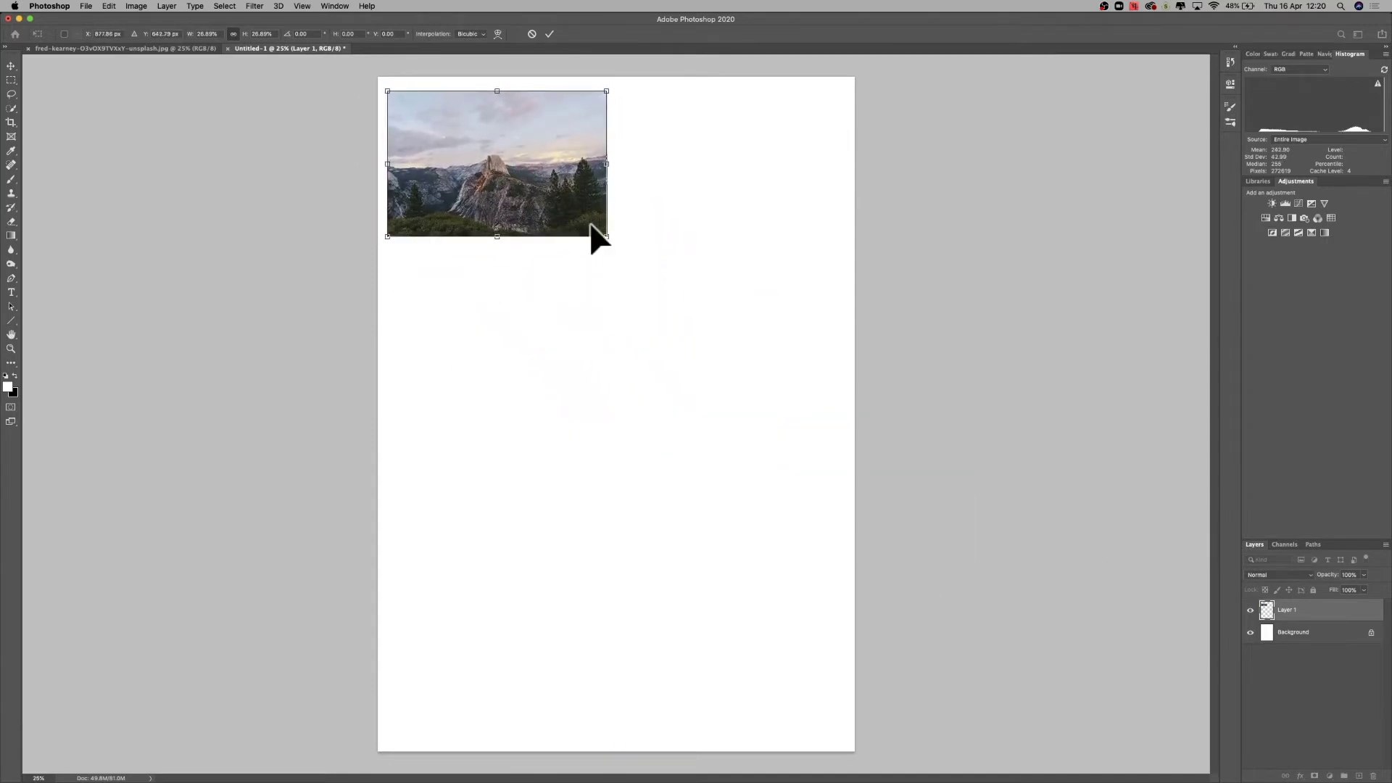
{"action": "left_click_drag", "start_coordinate": [606, 236], "coordinate": [603, 233]}
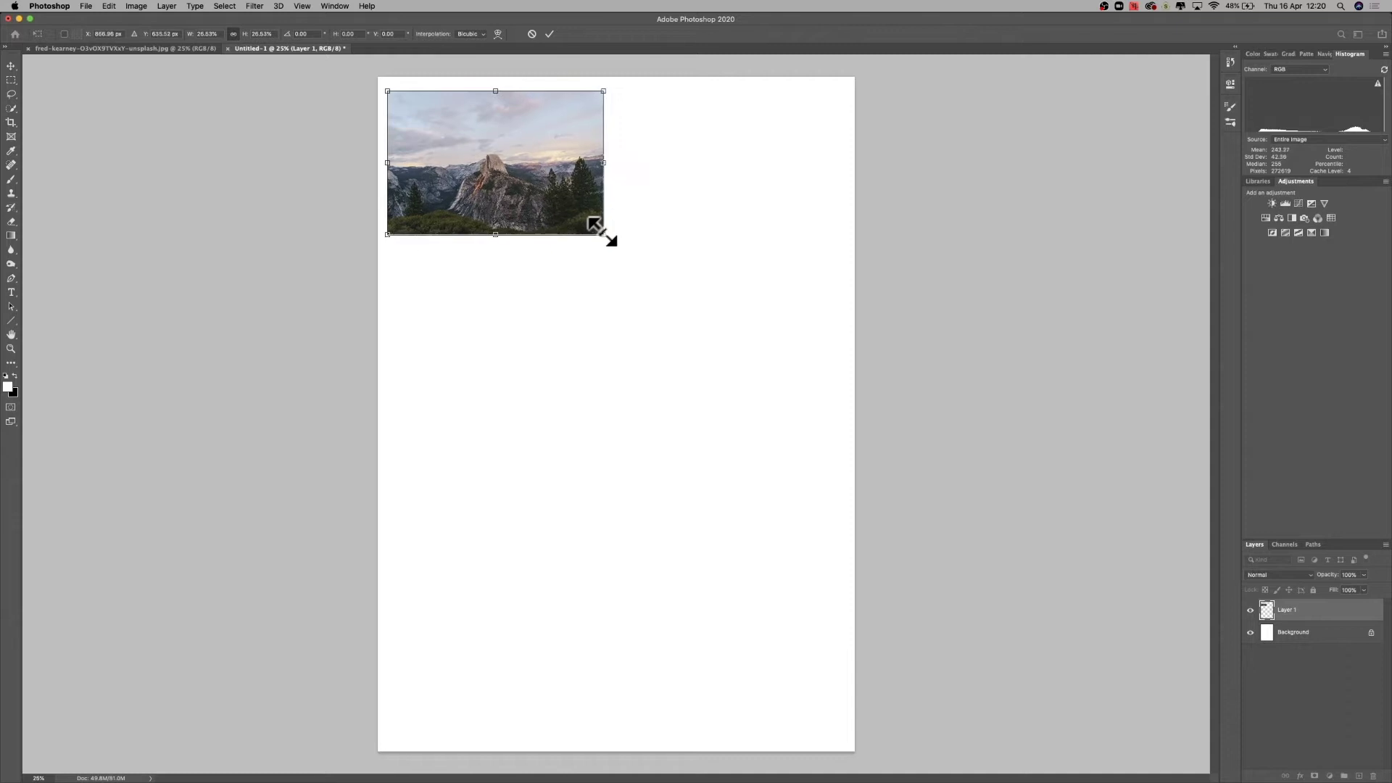
{"action": "key", "text": "Return"}
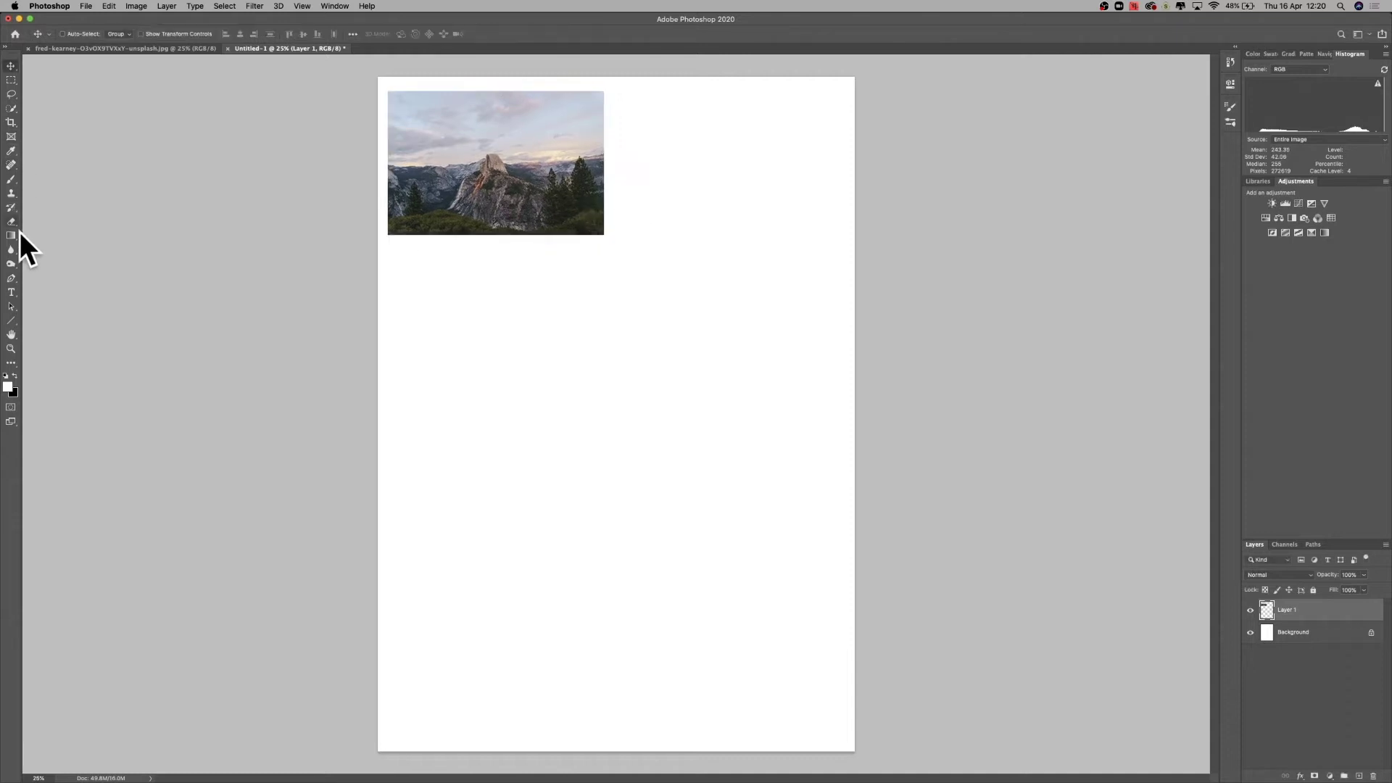
Add the caption 'Control' centred beneath the small photo
{"action": "left_click", "coordinate": [15, 294]}
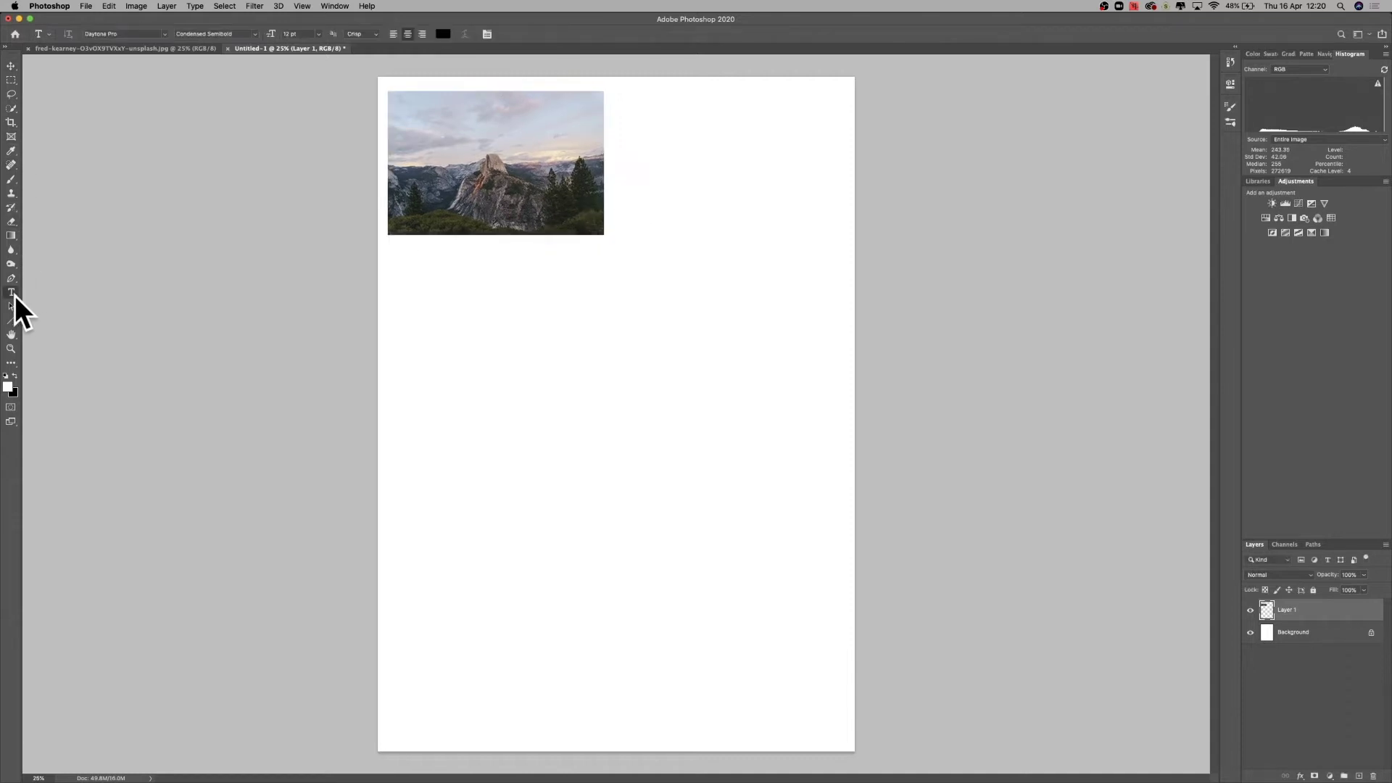
{"action": "left_click", "coordinate": [493, 257]}
{"action": "type", "text": "Capi"}
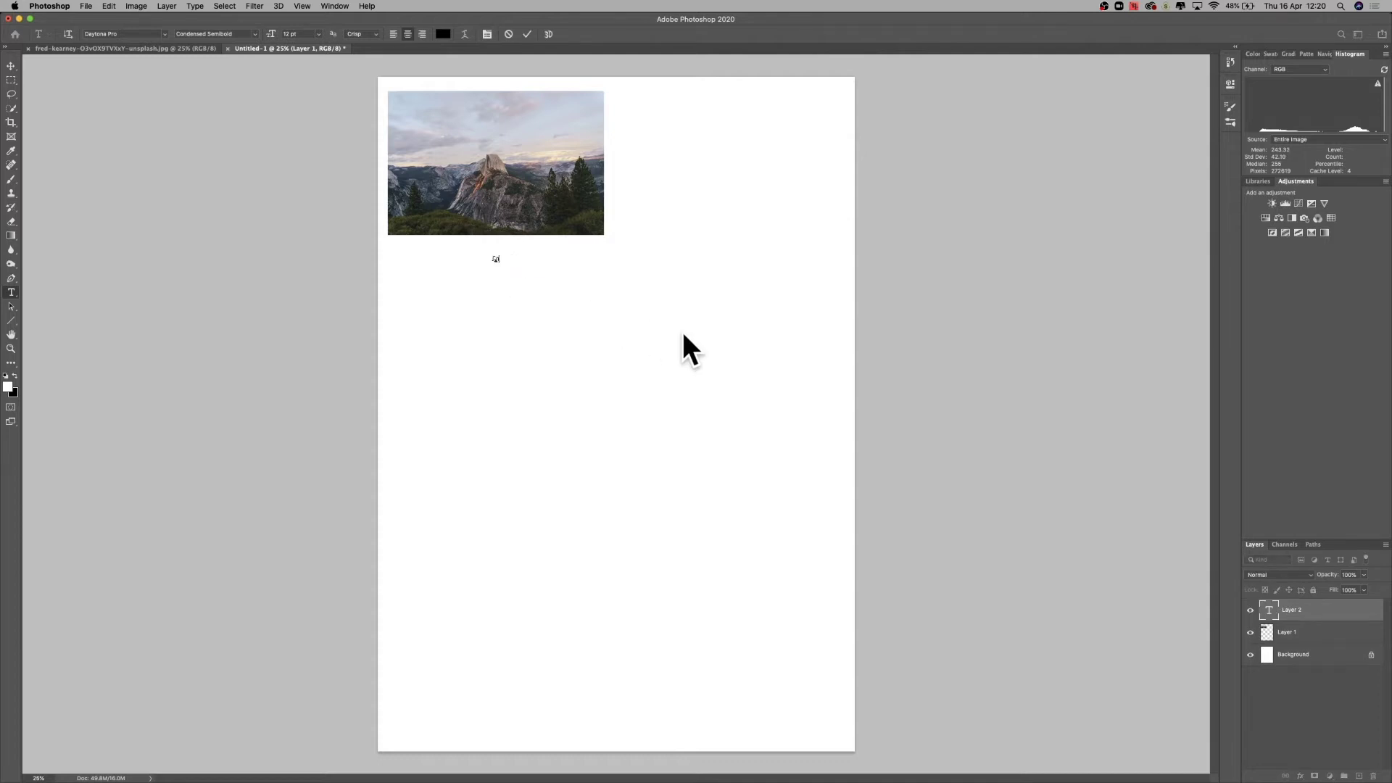
{"action": "type", "text": "rol"}
{"action": "left_click", "coordinate": [16, 66]}
{"action": "left_click_drag", "start_coordinate": [497, 263], "coordinate": [493, 245]}
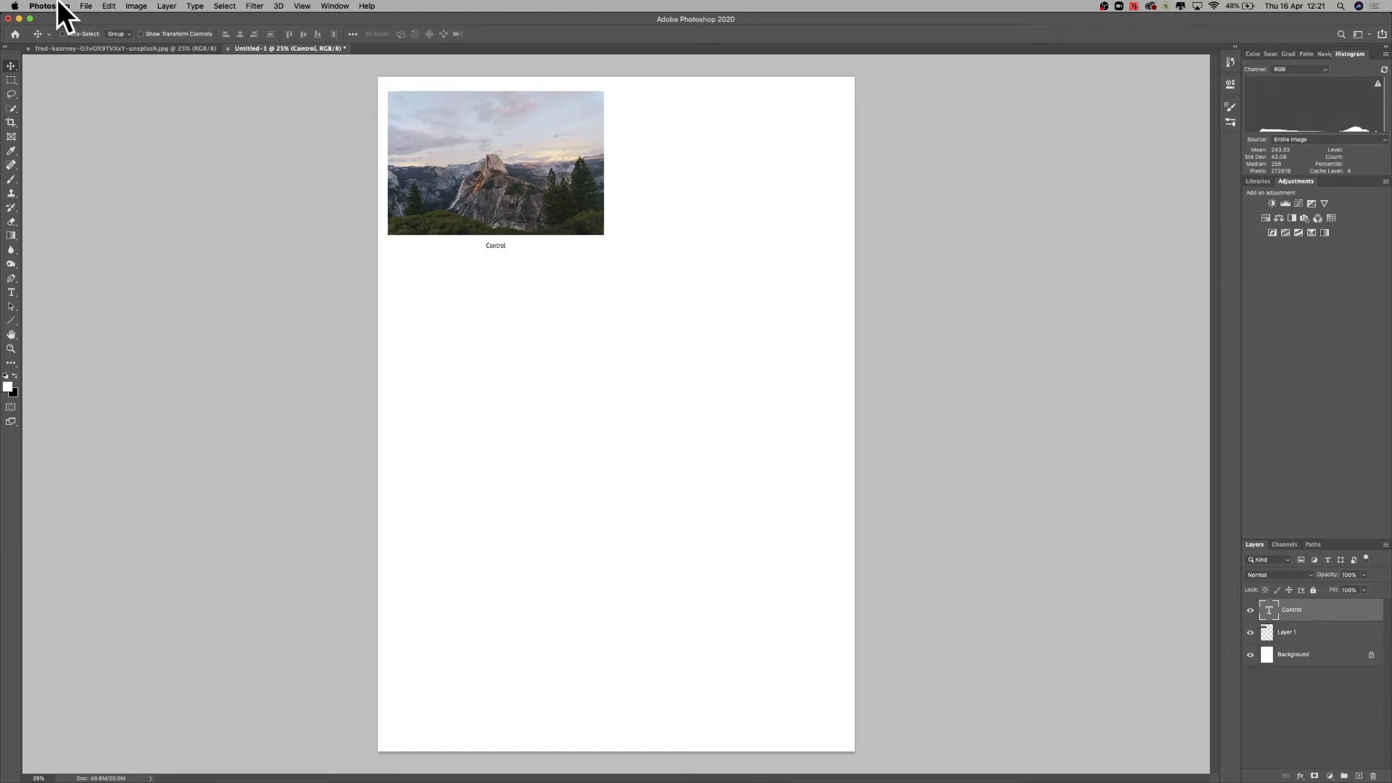
Print the proof sheet on the EPSON SC-P600 using A3 Epson Premium Semigloss paper
{"action": "left_click", "coordinate": [84, 7]}
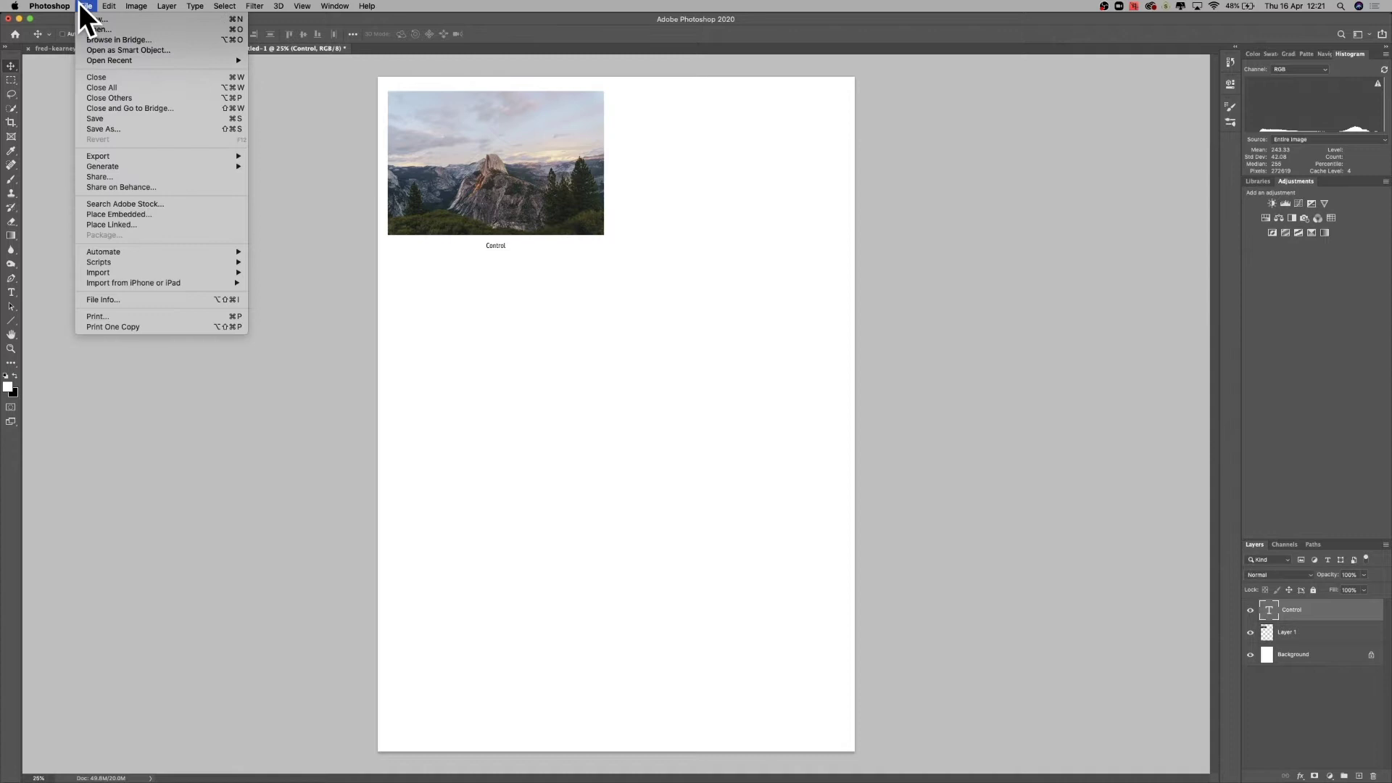
{"action": "left_click", "coordinate": [168, 315]}
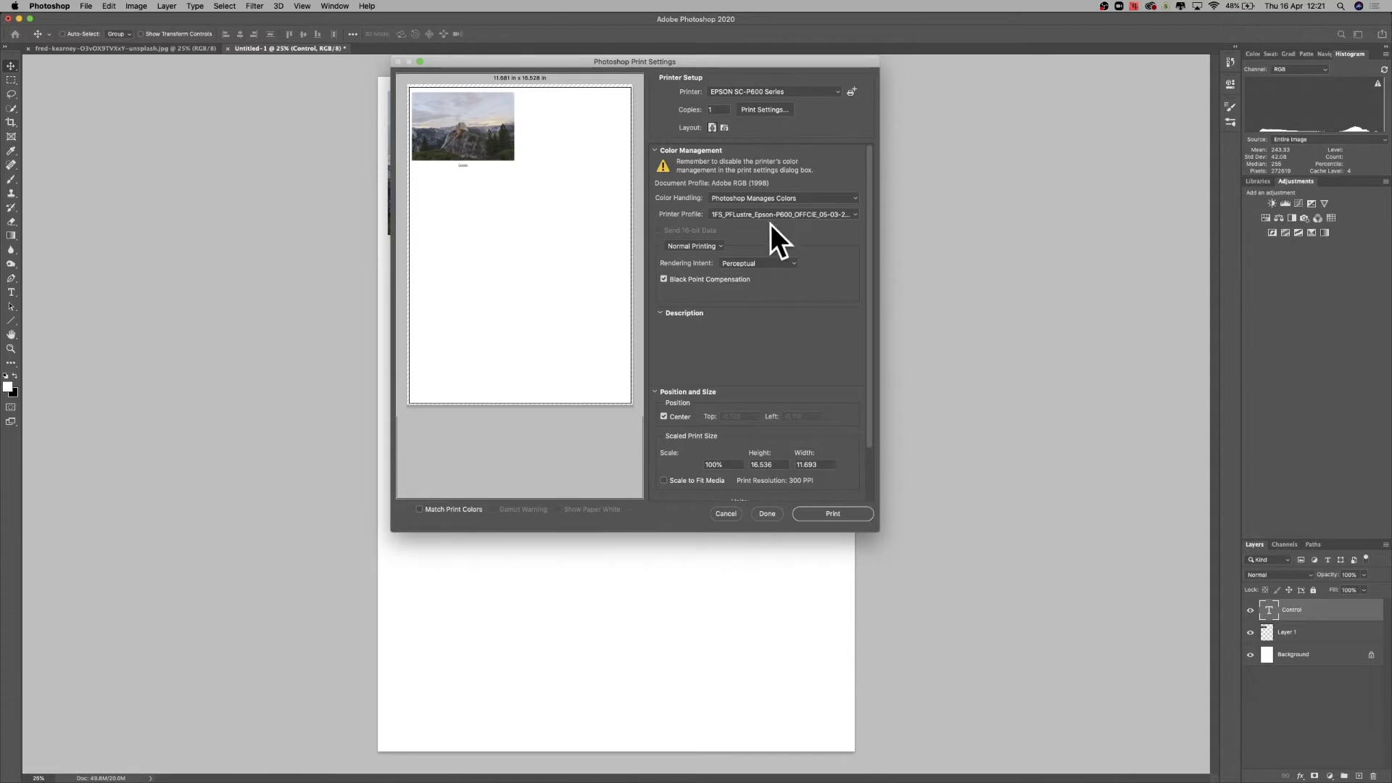
{"action": "left_click", "coordinate": [765, 109]}
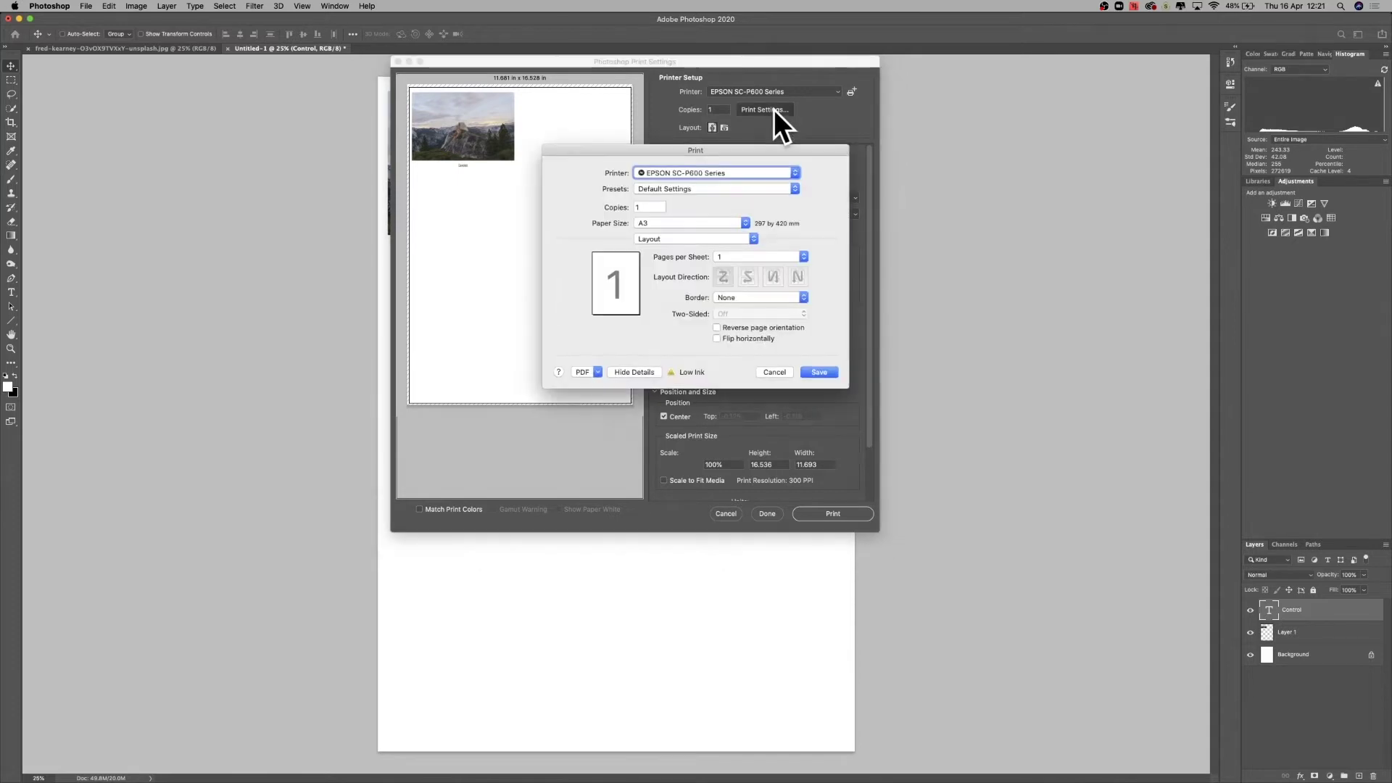
{"action": "left_click", "coordinate": [749, 237]}
{"action": "left_click", "coordinate": [718, 281]}
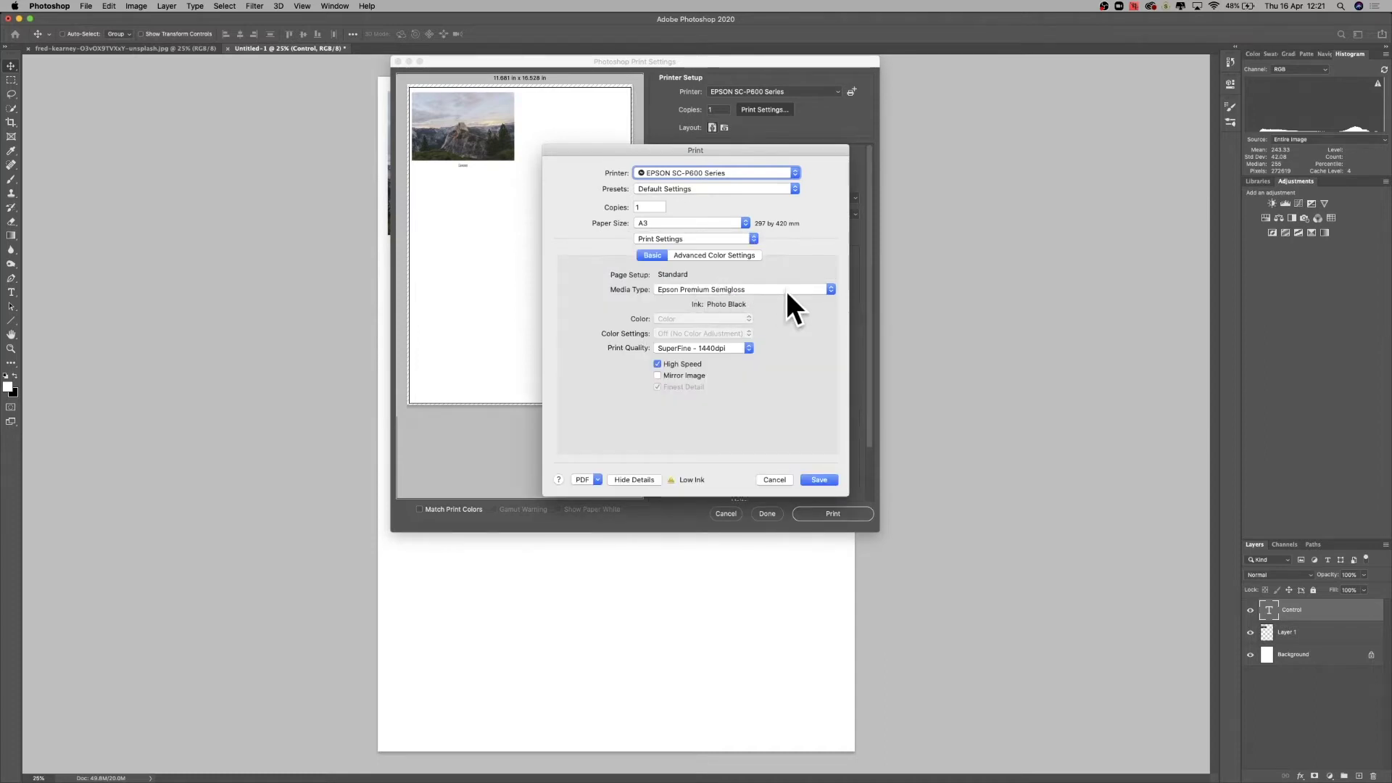
{"action": "left_click", "coordinate": [822, 477]}
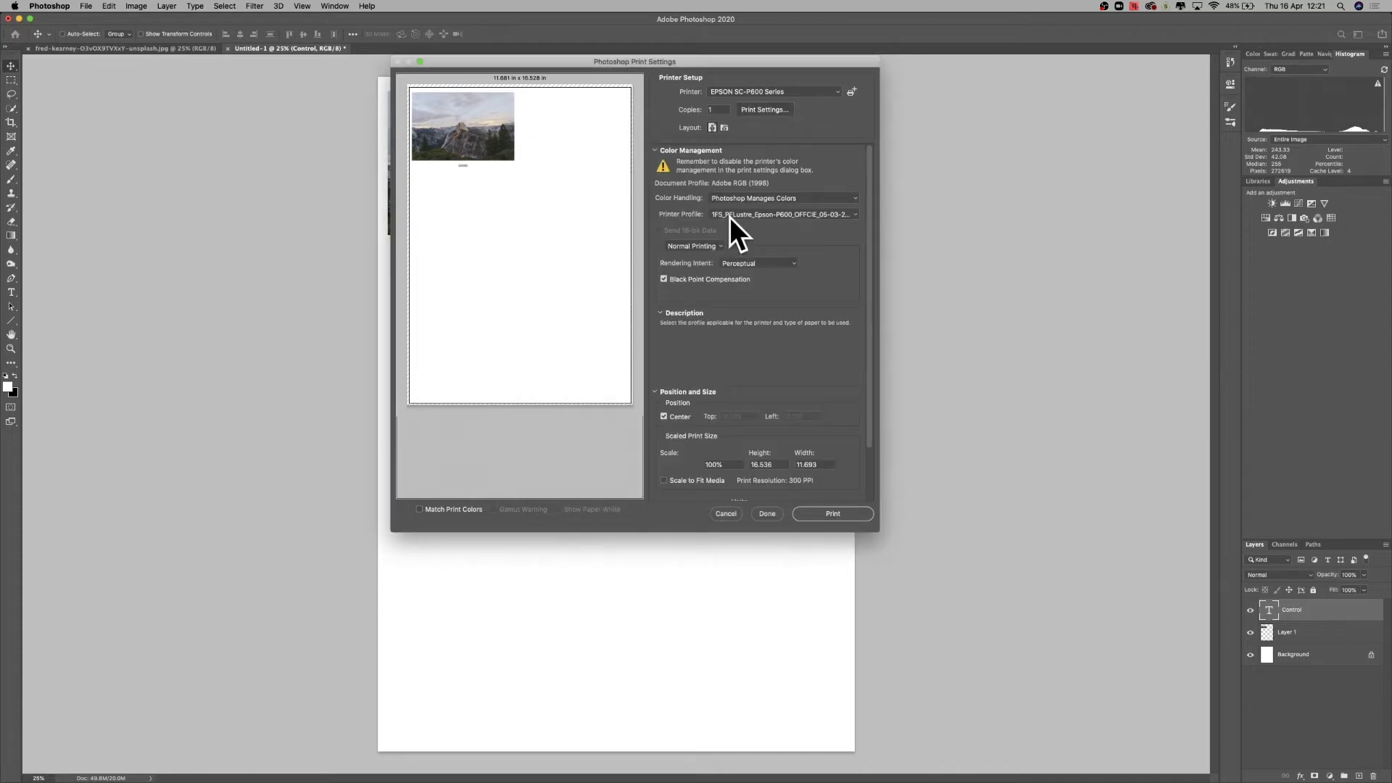
{"action": "left_click", "coordinate": [828, 519]}
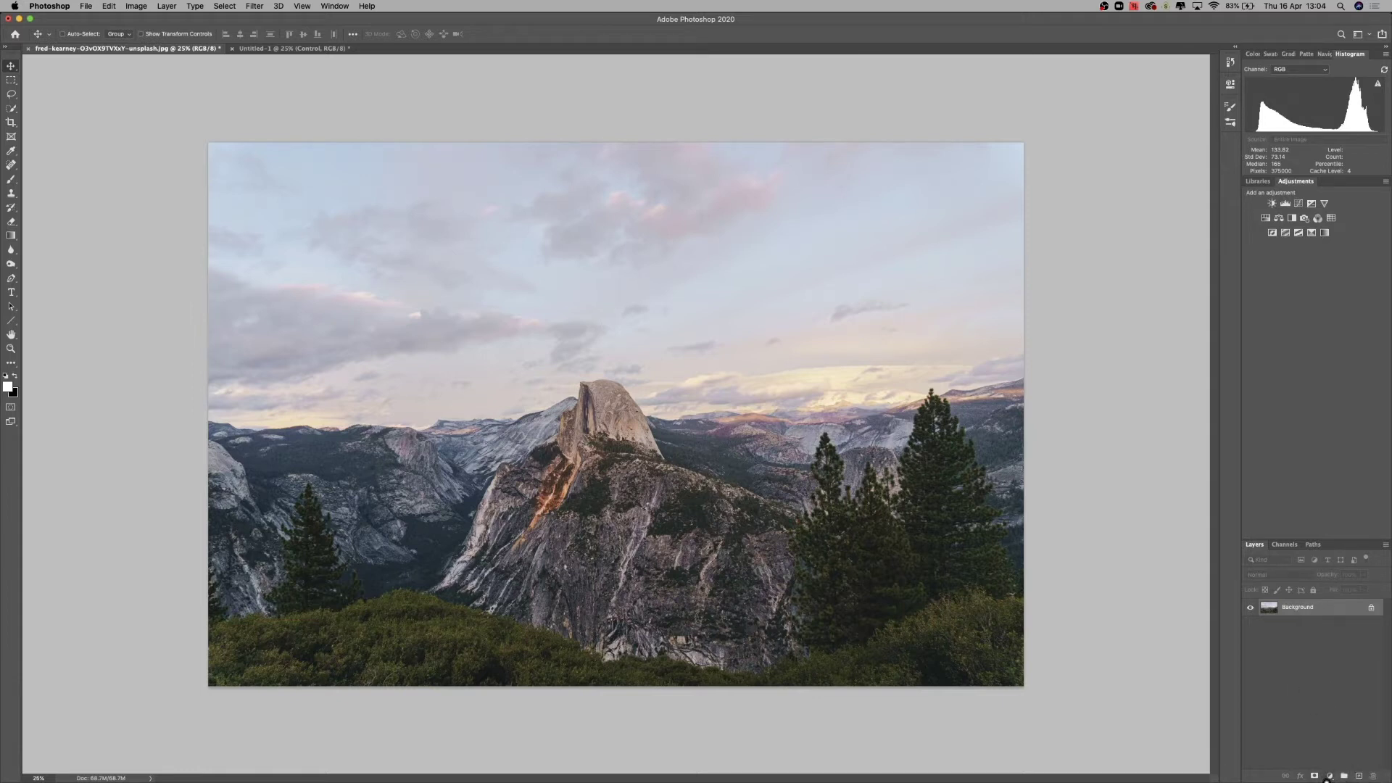
Add a Curves adjustment layer and raise two curve points to brighten the Yosemite photo
{"action": "mouse_move", "coordinate": [1333, 780]}
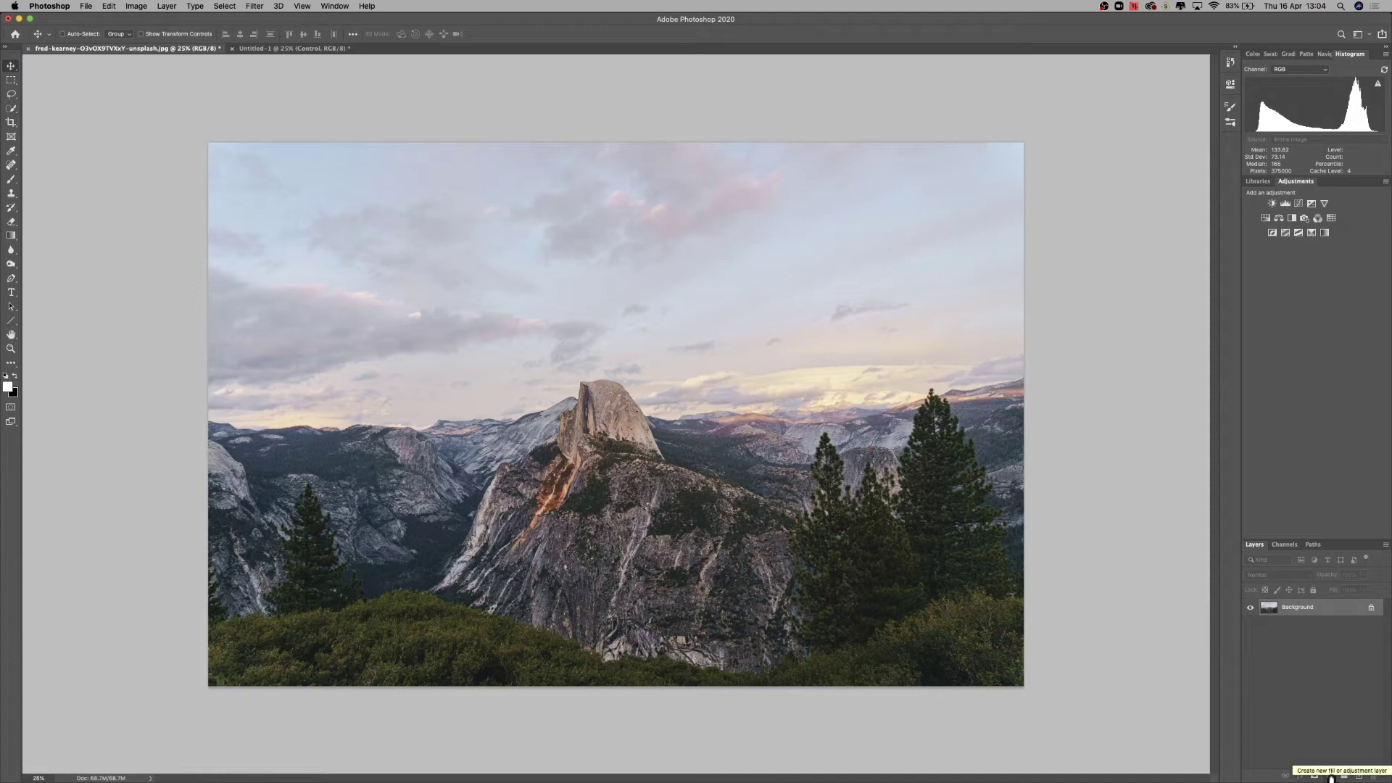
{"action": "left_click", "coordinate": [1331, 777]}
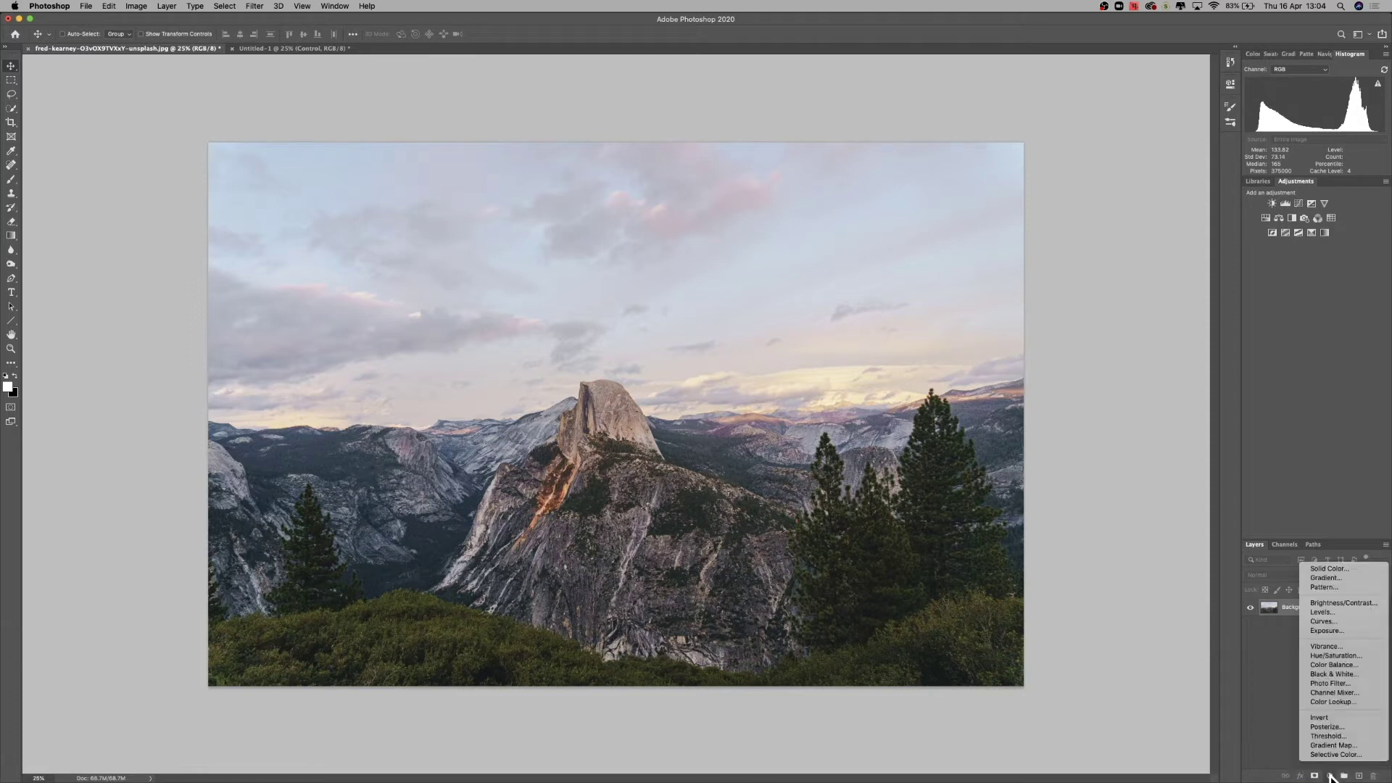
{"action": "left_click", "coordinate": [1347, 621]}
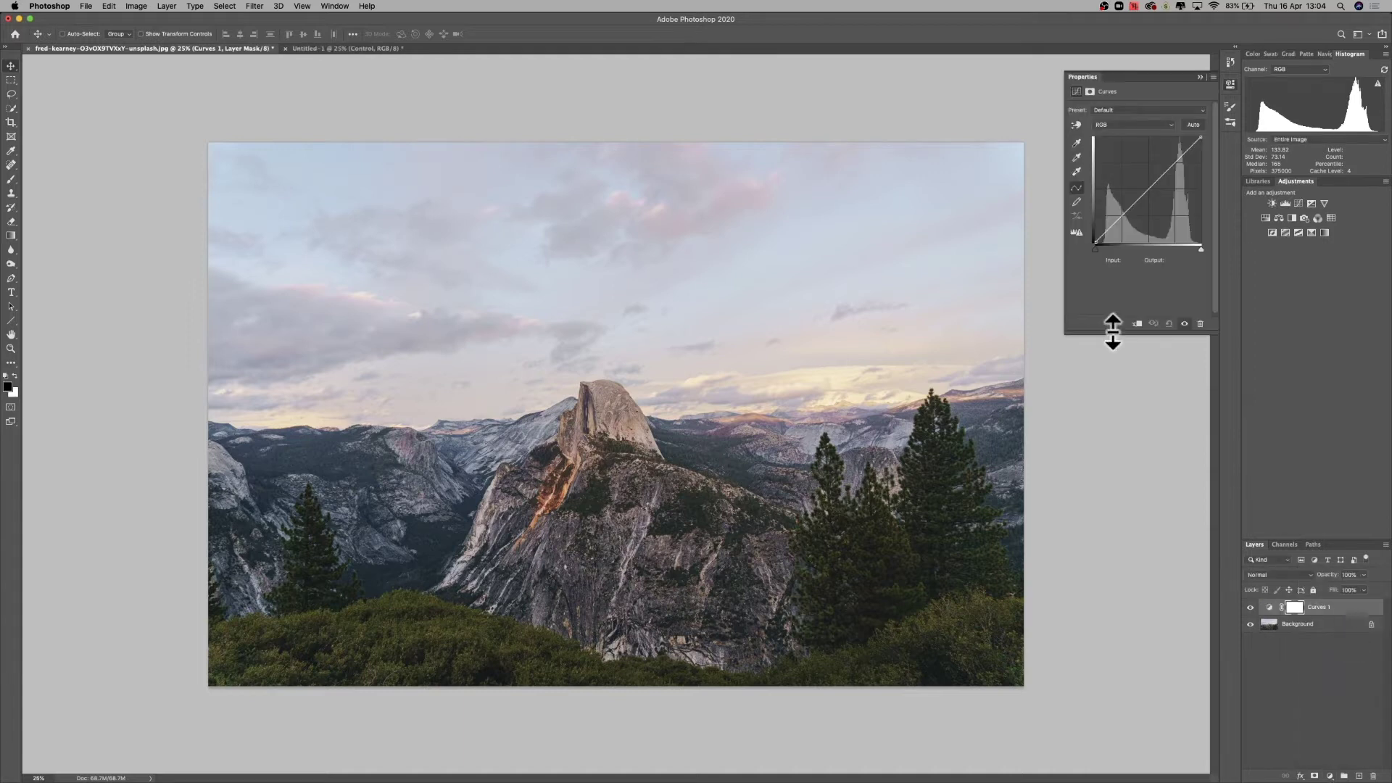
{"action": "left_click_drag", "start_coordinate": [1122, 220], "coordinate": [1157, 180]}
{"action": "left_click", "coordinate": [1150, 174]}
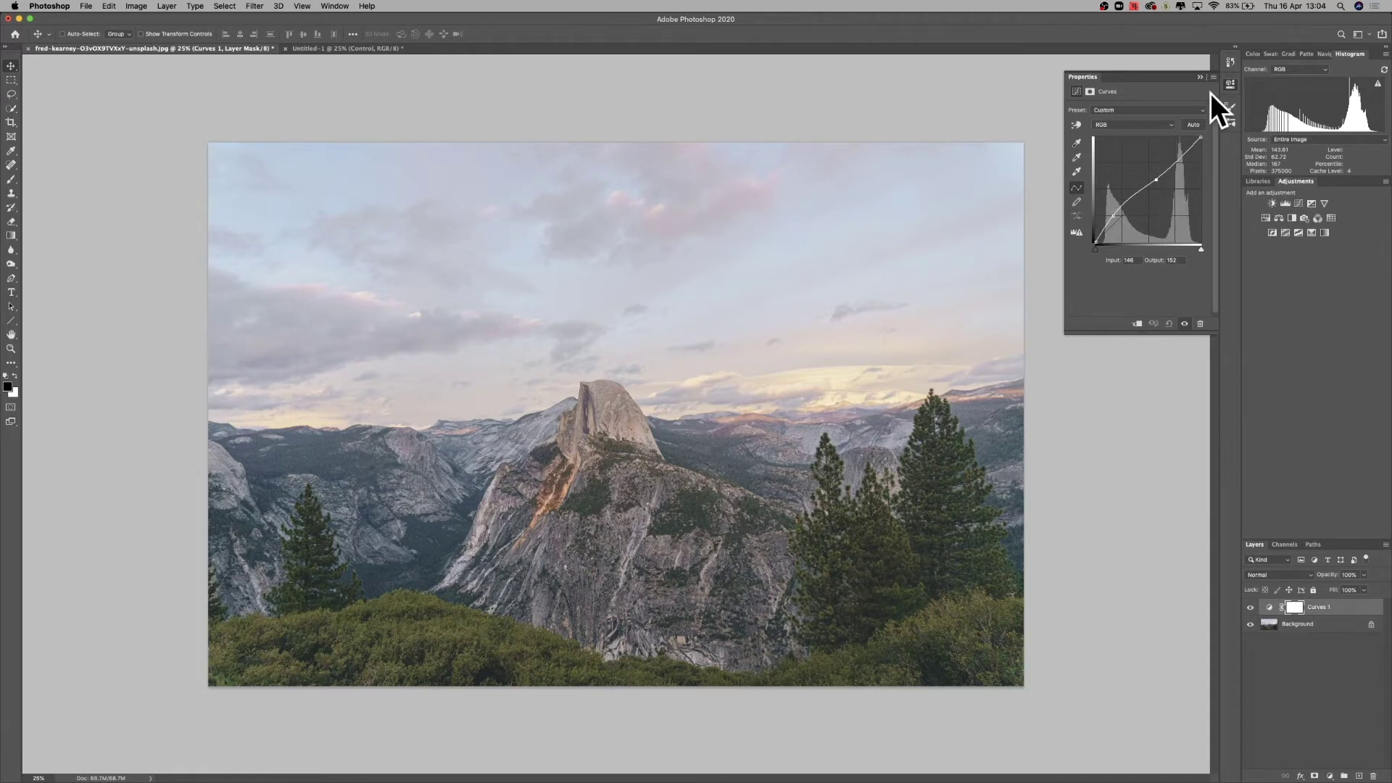
{"action": "left_click", "coordinate": [1233, 82]}
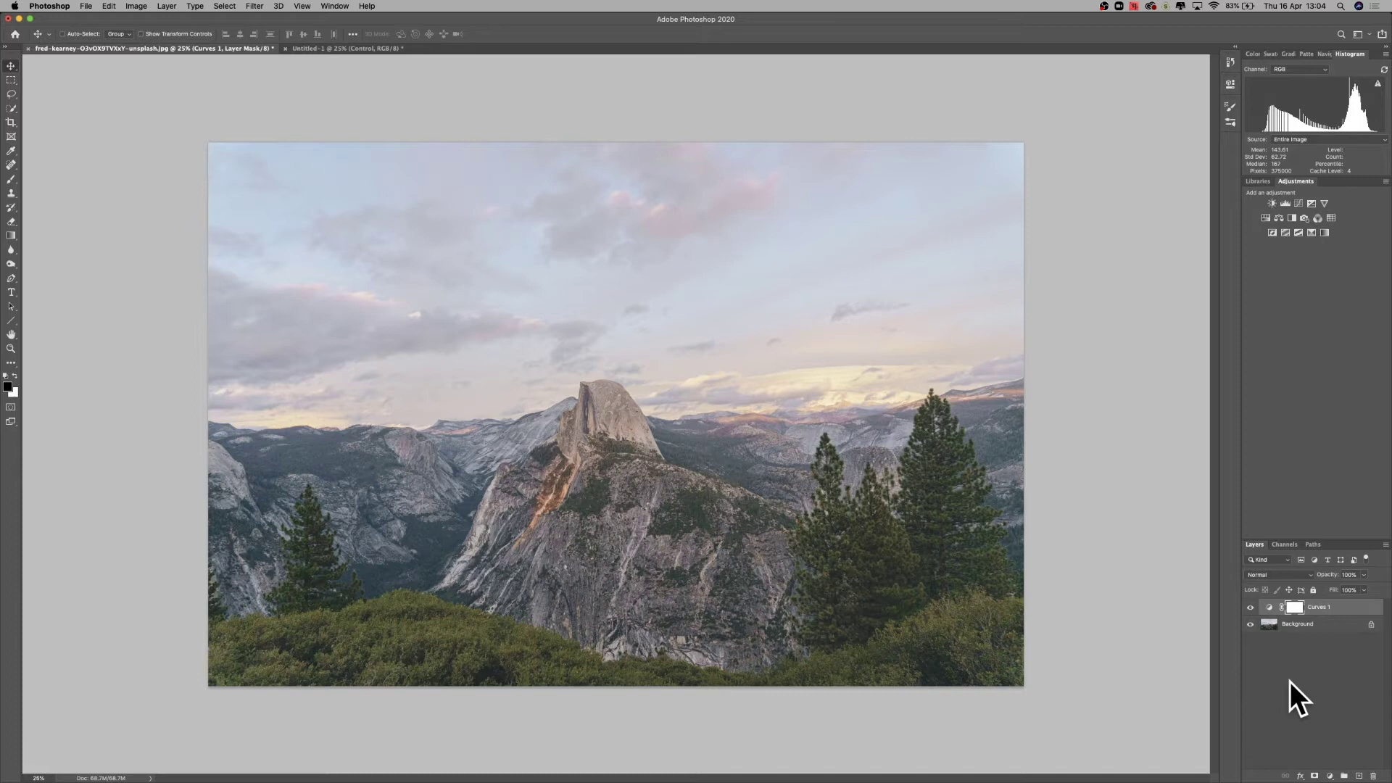
Copy the curves-adjusted photo into Untitled-1 as Layer 2, place it below Layer 1, and shift it left
{"action": "left_click", "coordinate": [1326, 629]}
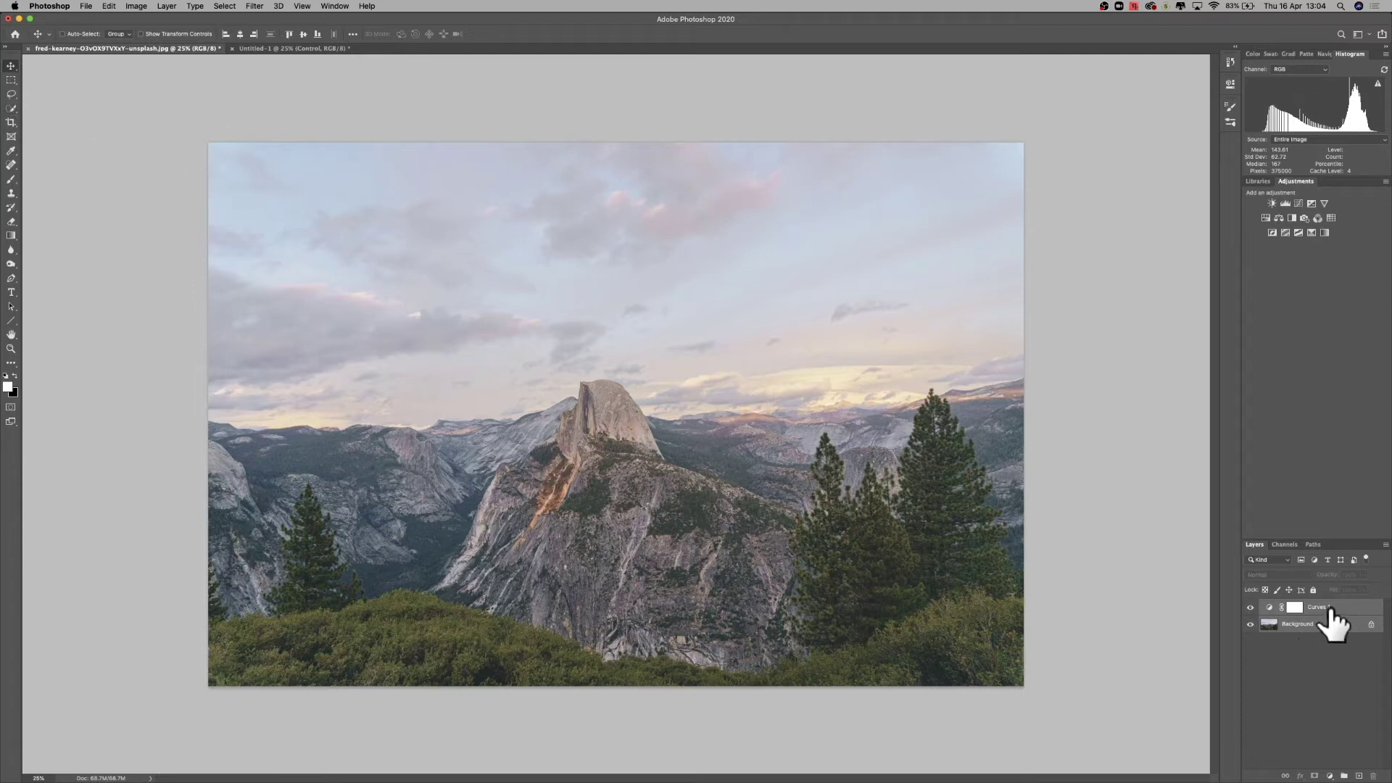
{"action": "left_click_drag", "start_coordinate": [1331, 613], "coordinate": [760, 389]}
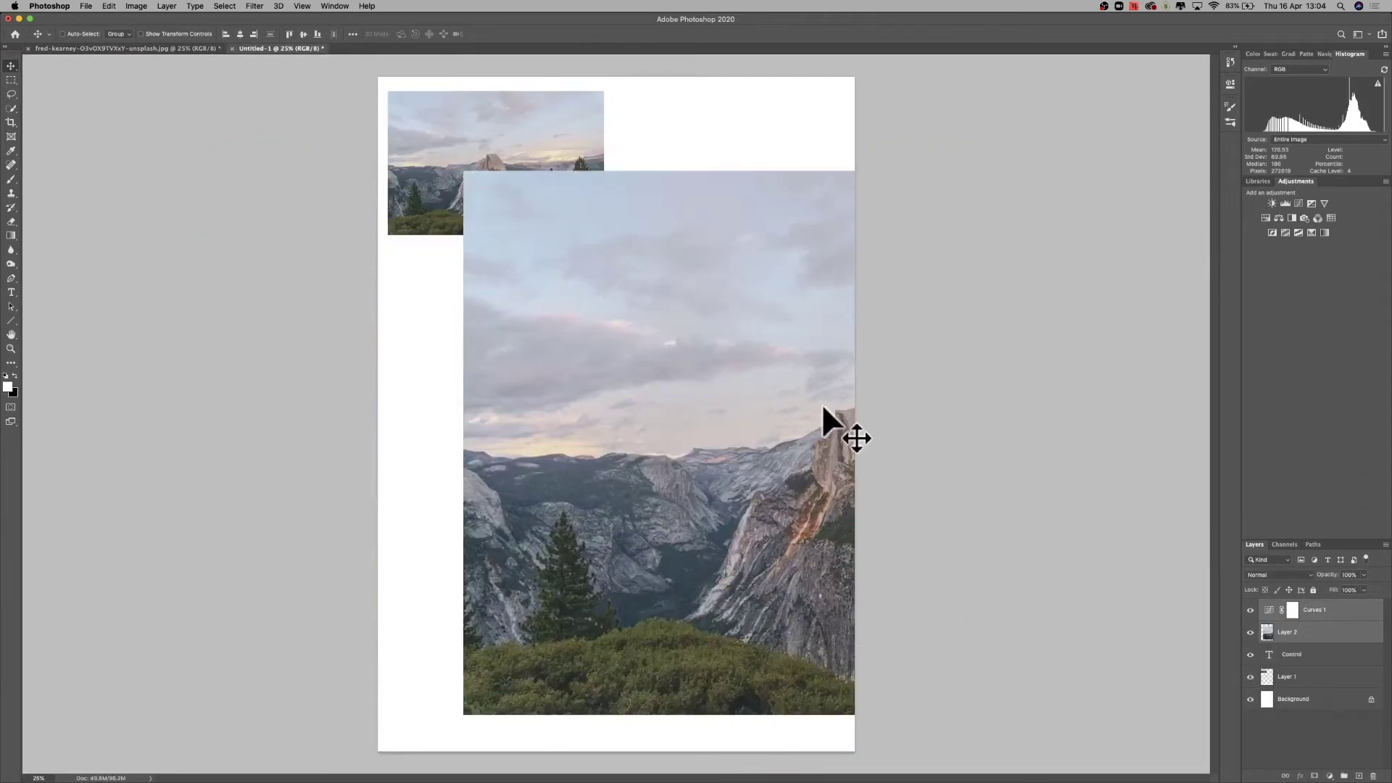
{"action": "left_click", "coordinate": [1313, 609]}
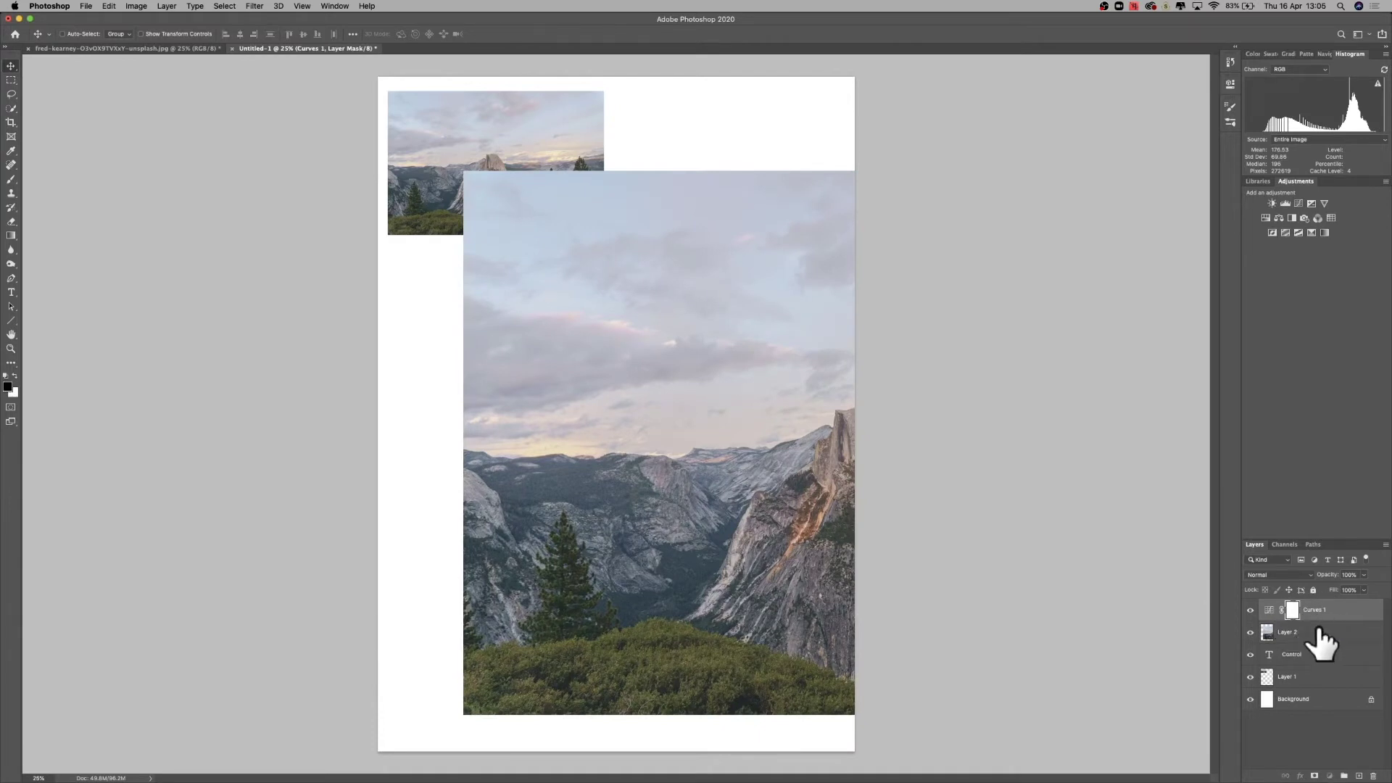
{"action": "left_click", "coordinate": [1319, 631], "text": "shift"}
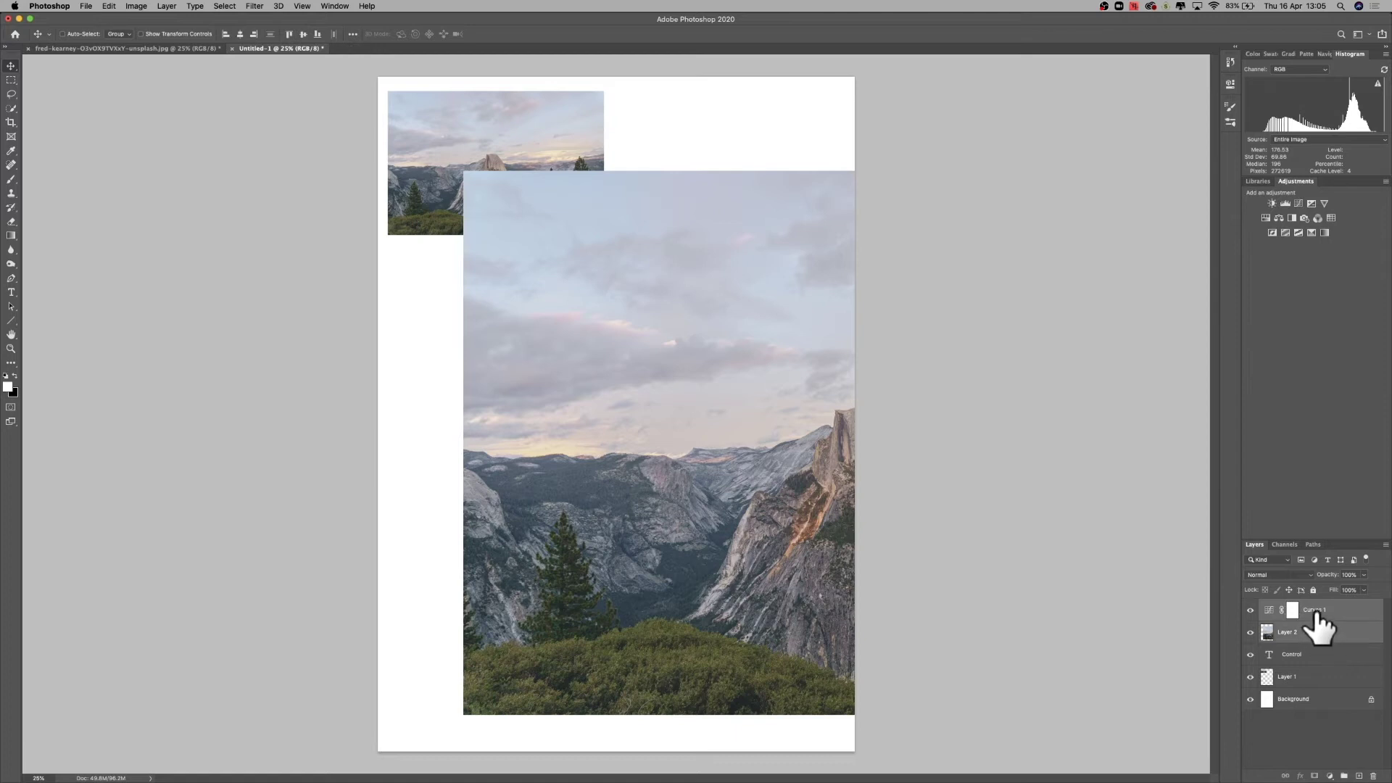
{"action": "left_click_drag", "start_coordinate": [1319, 631], "coordinate": [1320, 683]}
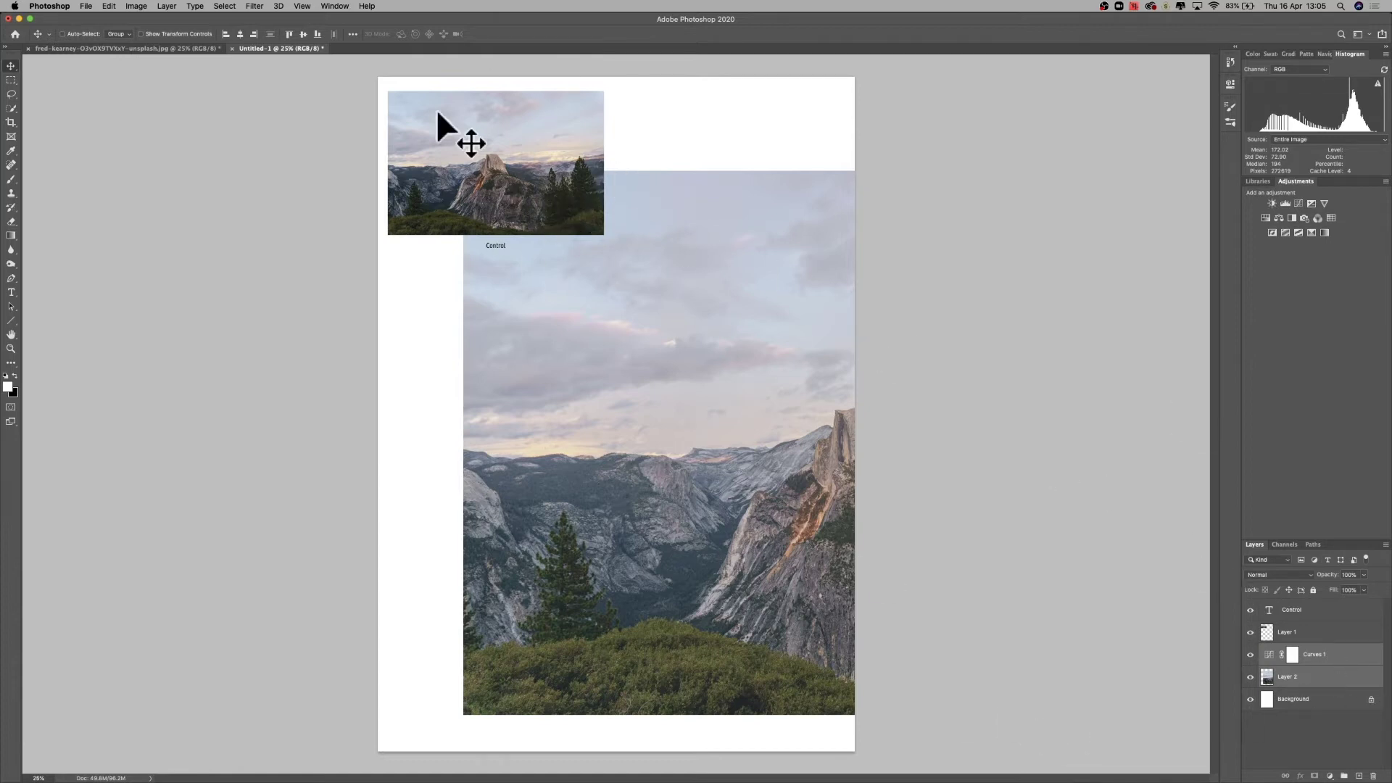
{"action": "left_click_drag", "start_coordinate": [648, 390], "coordinate": [580, 402]}
Scale Layer 2 to about 26.6% and top-align it beside the Control thumbnail
{"action": "key", "text": "super+t"}
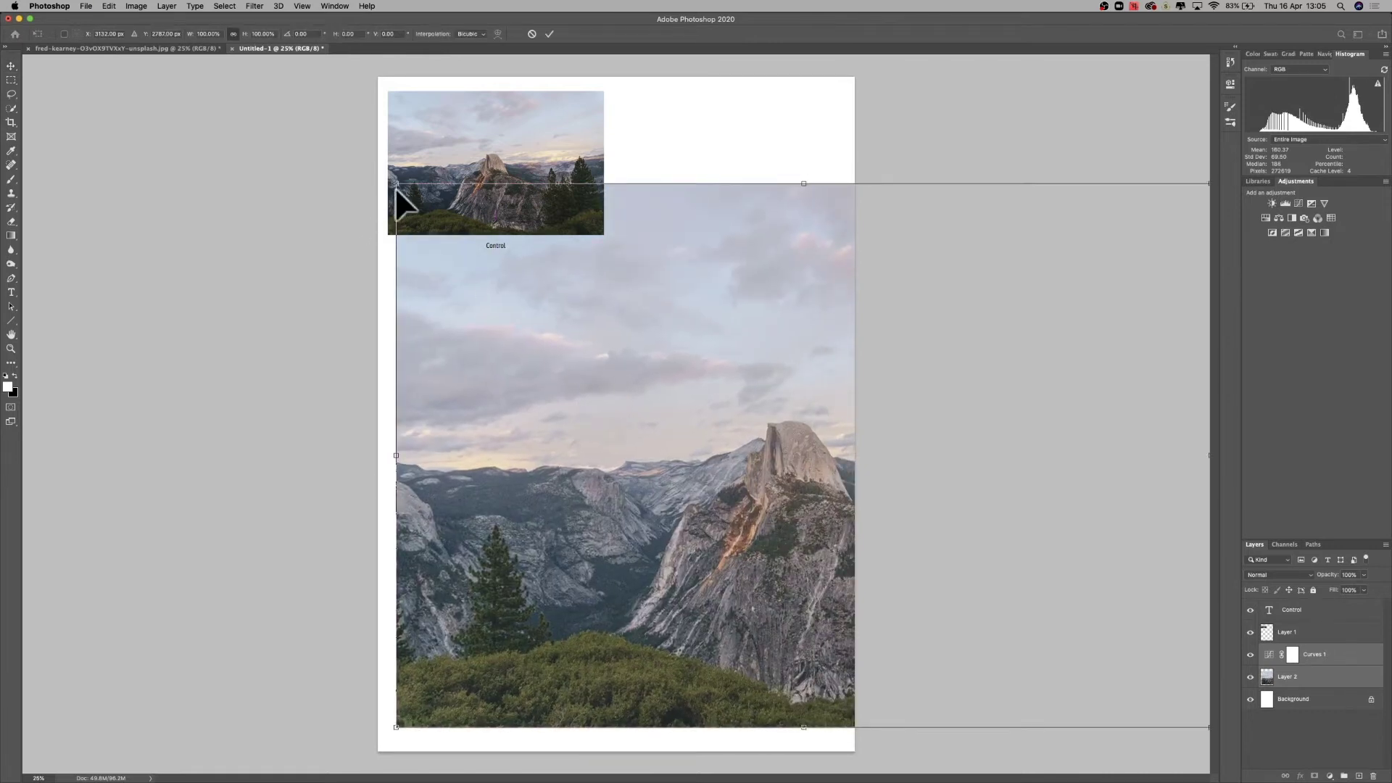
{"action": "left_click_drag", "start_coordinate": [396, 183], "coordinate": [918, 540]}
{"action": "left_click_drag", "start_coordinate": [1135, 642], "coordinate": [823, 191]}
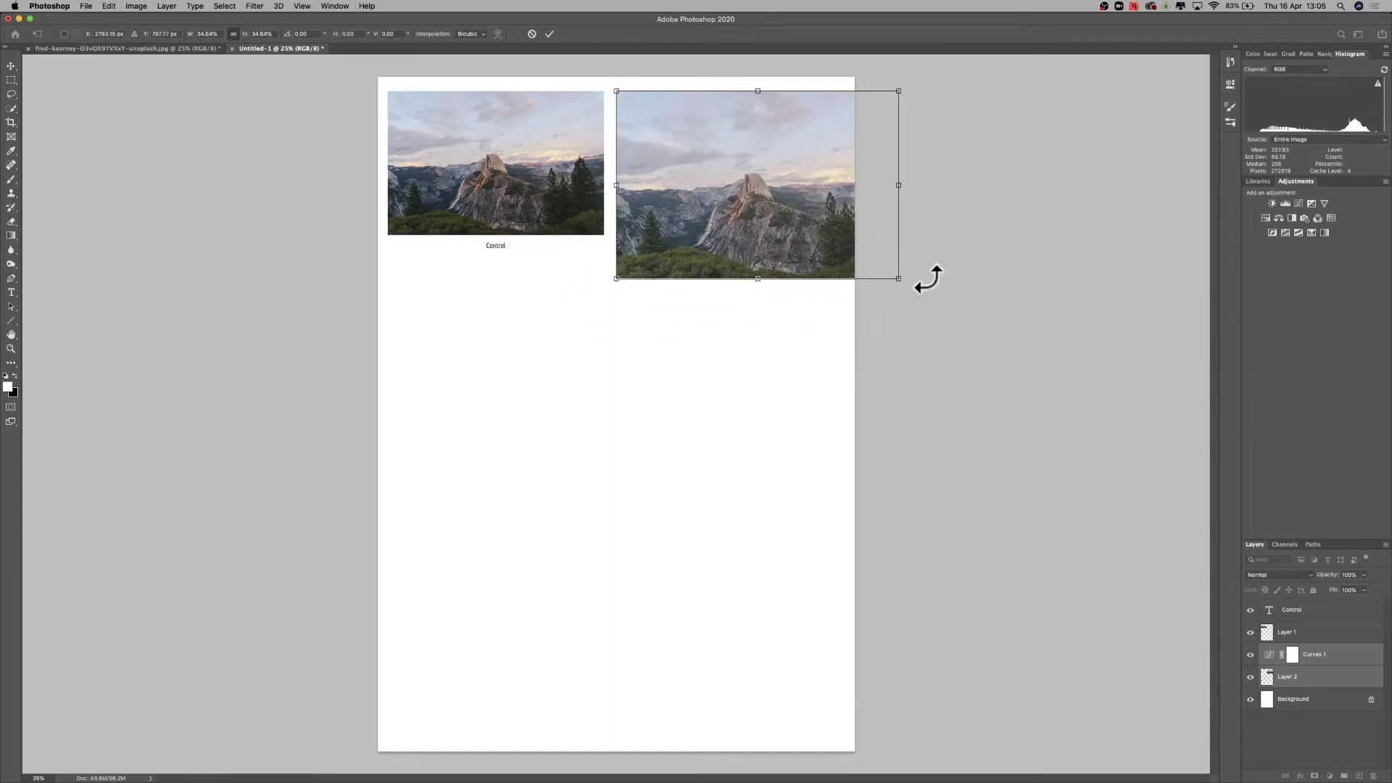
{"action": "left_click_drag", "start_coordinate": [899, 274], "coordinate": [832, 197]}
{"action": "left_click_drag", "start_coordinate": [741, 173], "coordinate": [741, 151]}
{"action": "left_click_drag", "start_coordinate": [830, 232], "coordinate": [832, 235]}
{"action": "key", "text": "Return"}
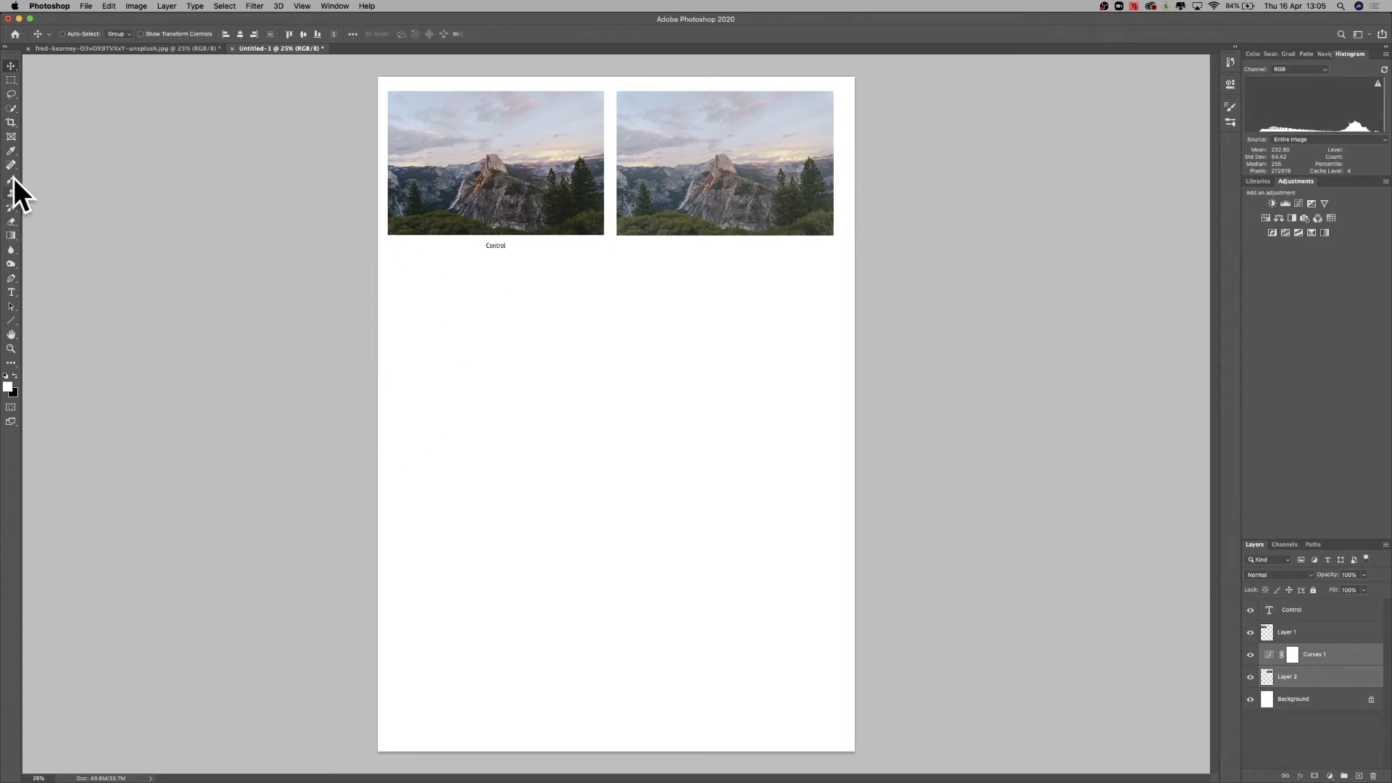
Add the label 'Curve adj' beneath the right-hand photo
{"action": "left_click", "coordinate": [11, 292]}
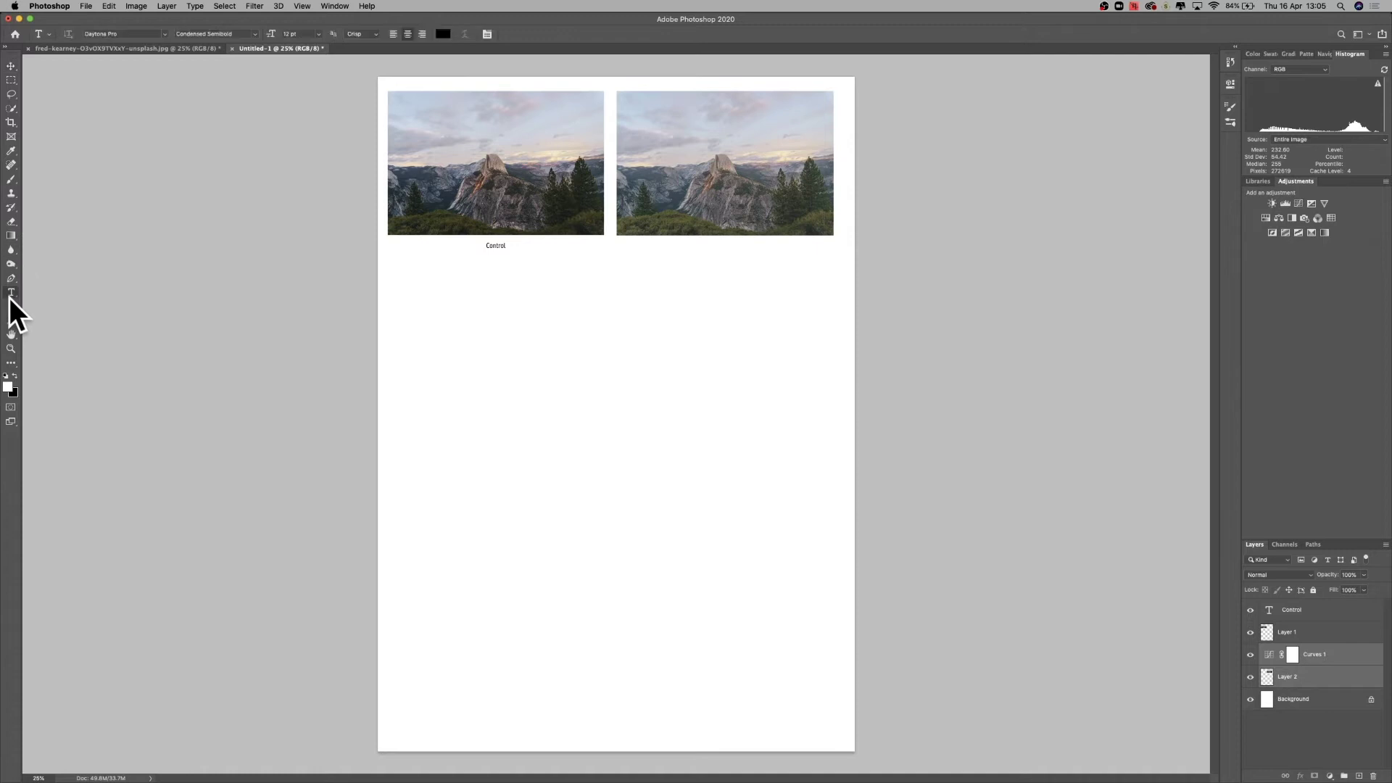
{"action": "left_click", "coordinate": [718, 254]}
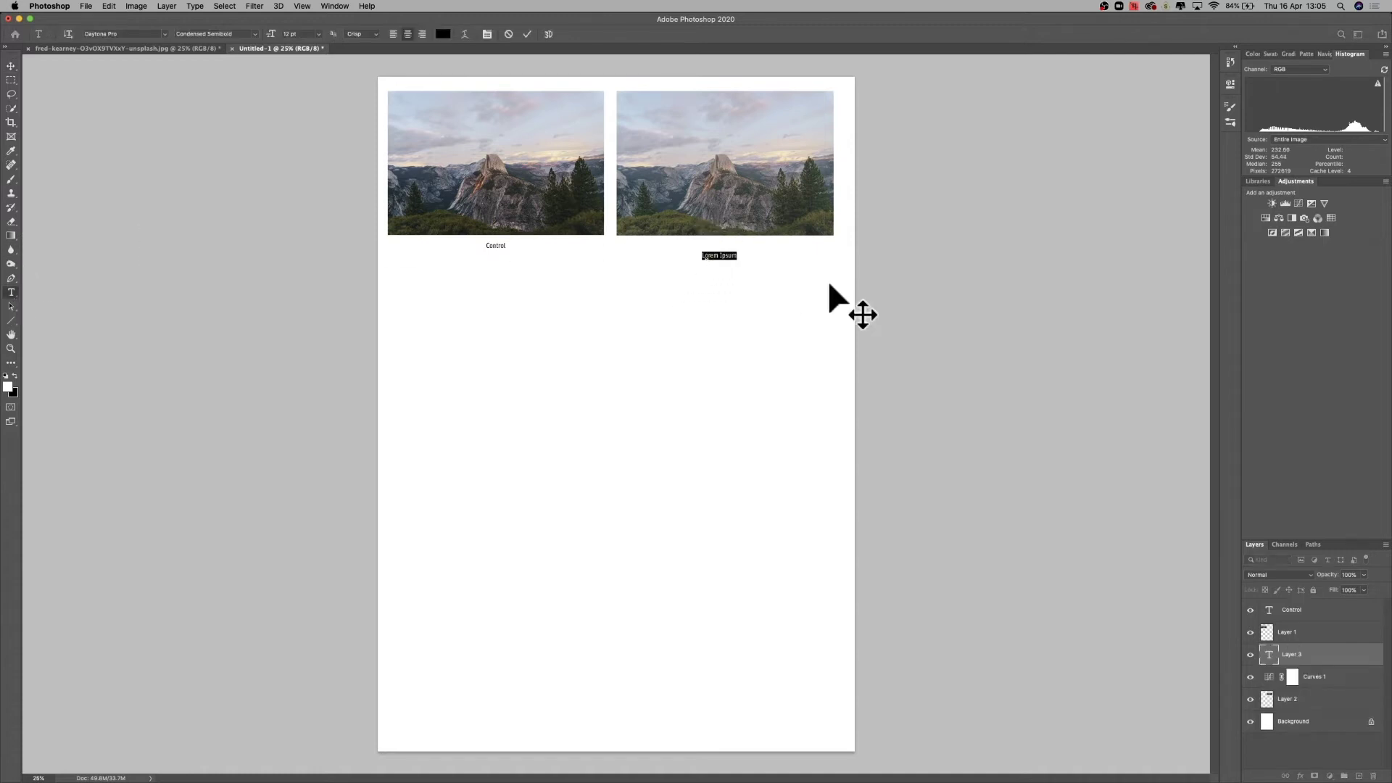
{"action": "type", "text": "Curve adj."}
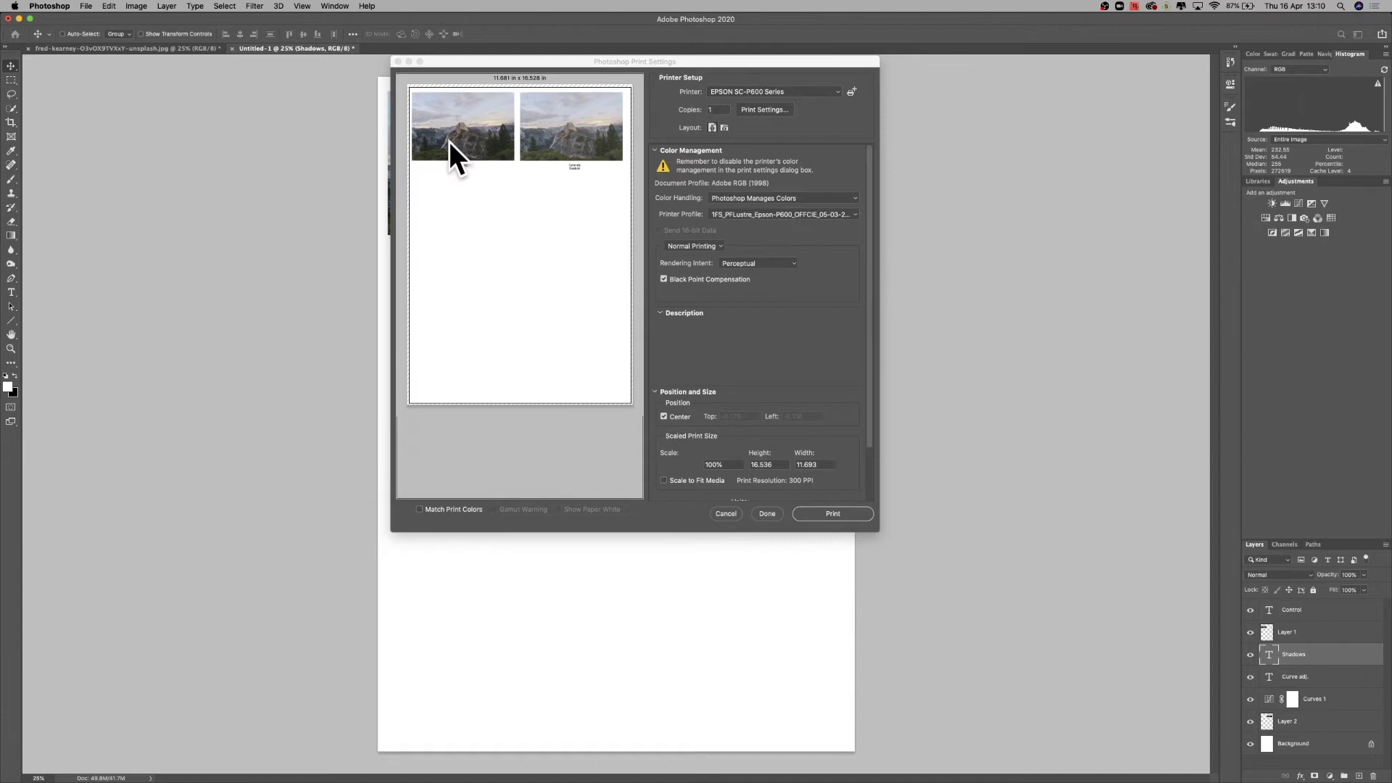
Cancel printing and hide the Control thumbnail and its caption, leaving the curves-adjusted copy visible
{"action": "left_click", "coordinate": [727, 514]}
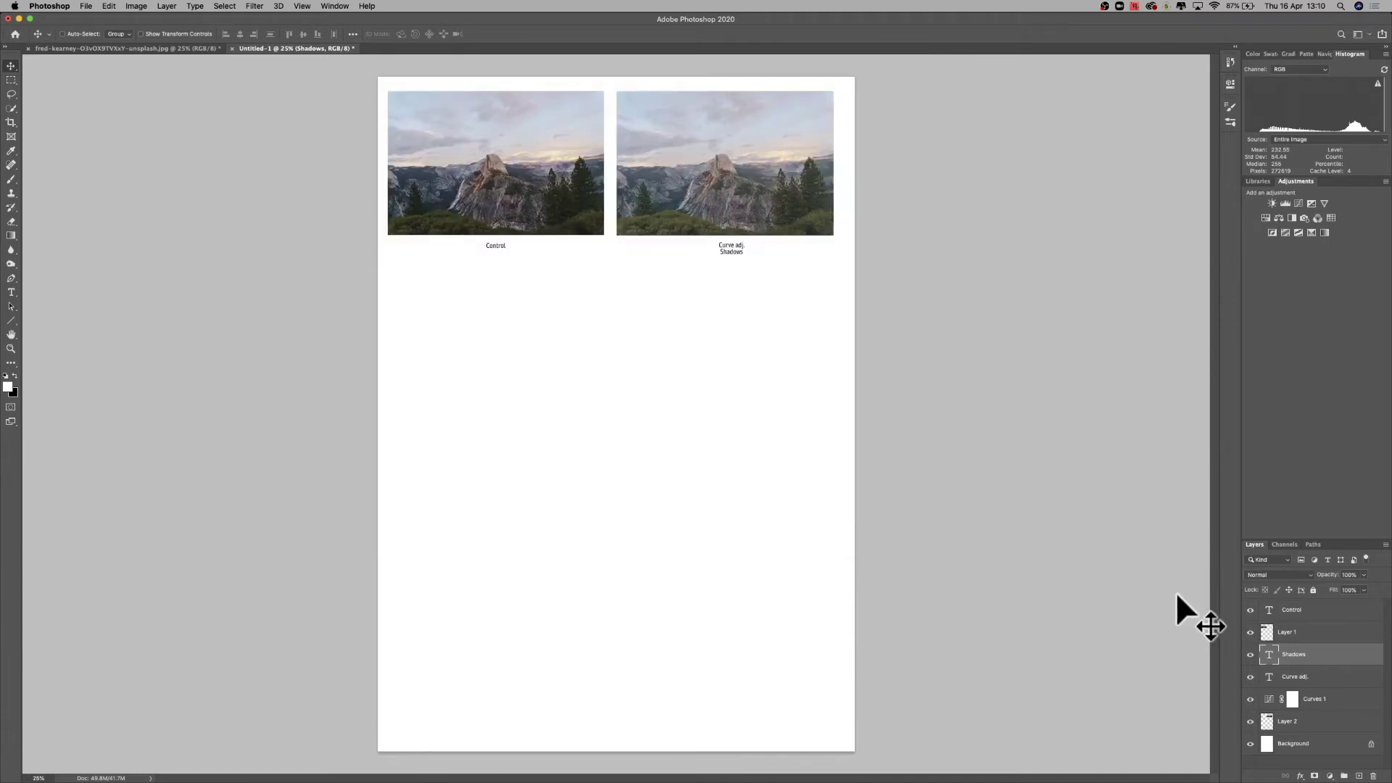
{"action": "left_click", "coordinate": [1250, 722]}
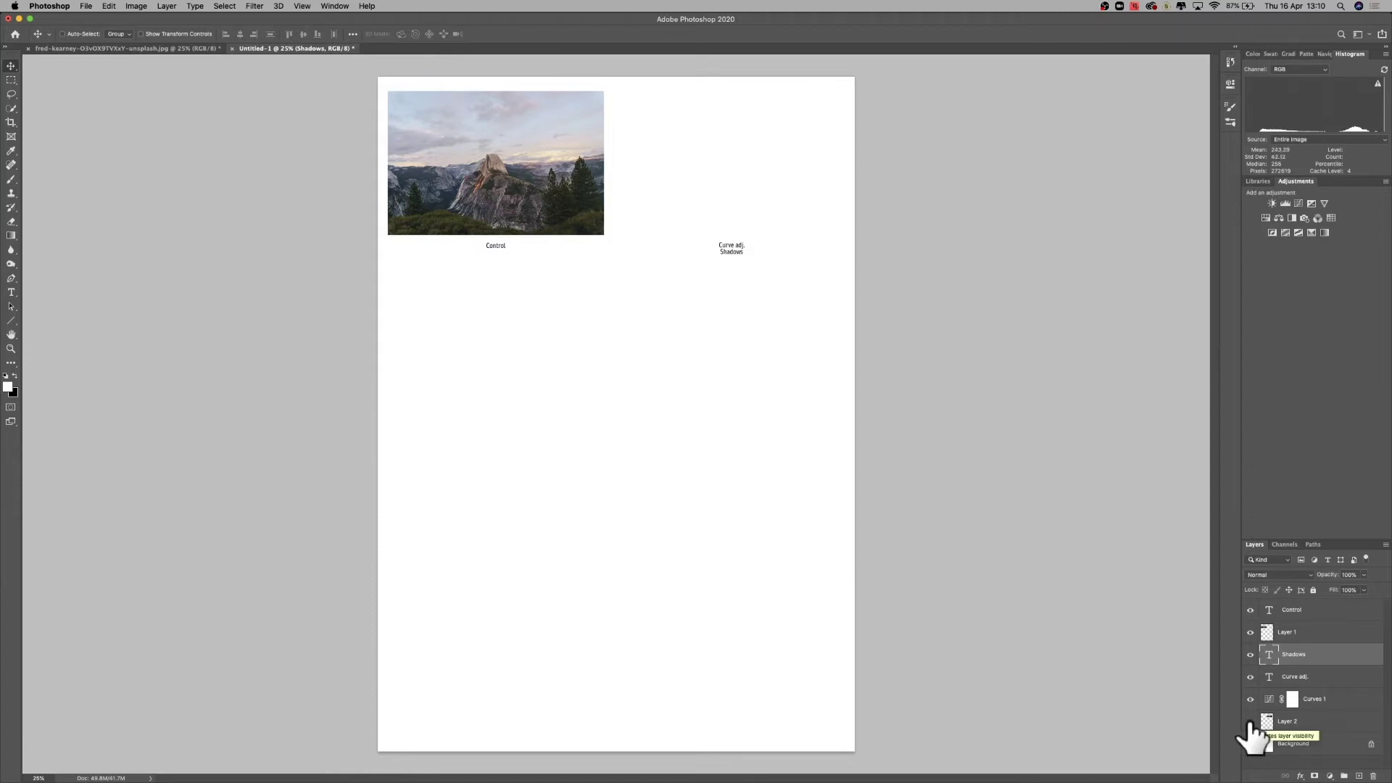
{"action": "left_click", "coordinate": [1251, 722]}
{"action": "left_click", "coordinate": [1251, 632]}
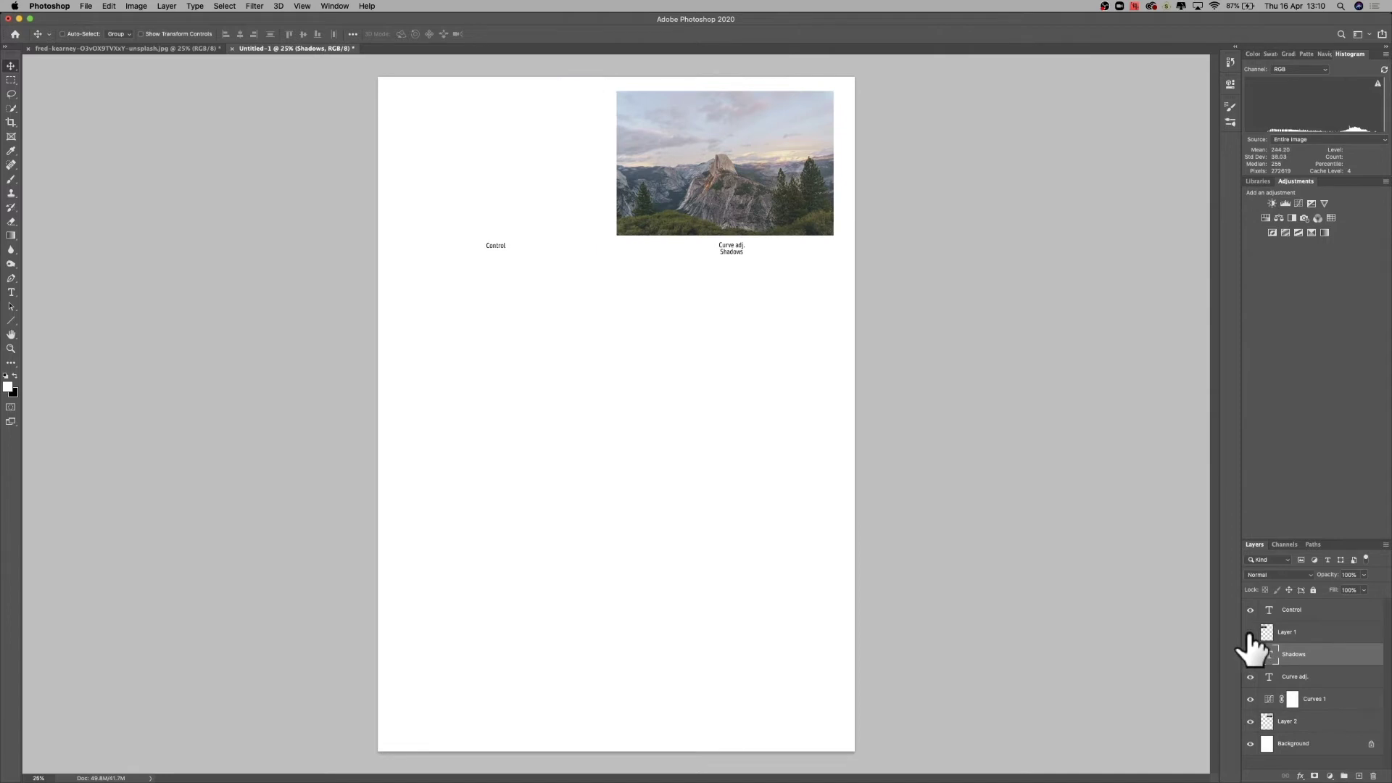
{"action": "left_click", "coordinate": [1250, 611]}
{"action": "left_click", "coordinate": [85, 6]}
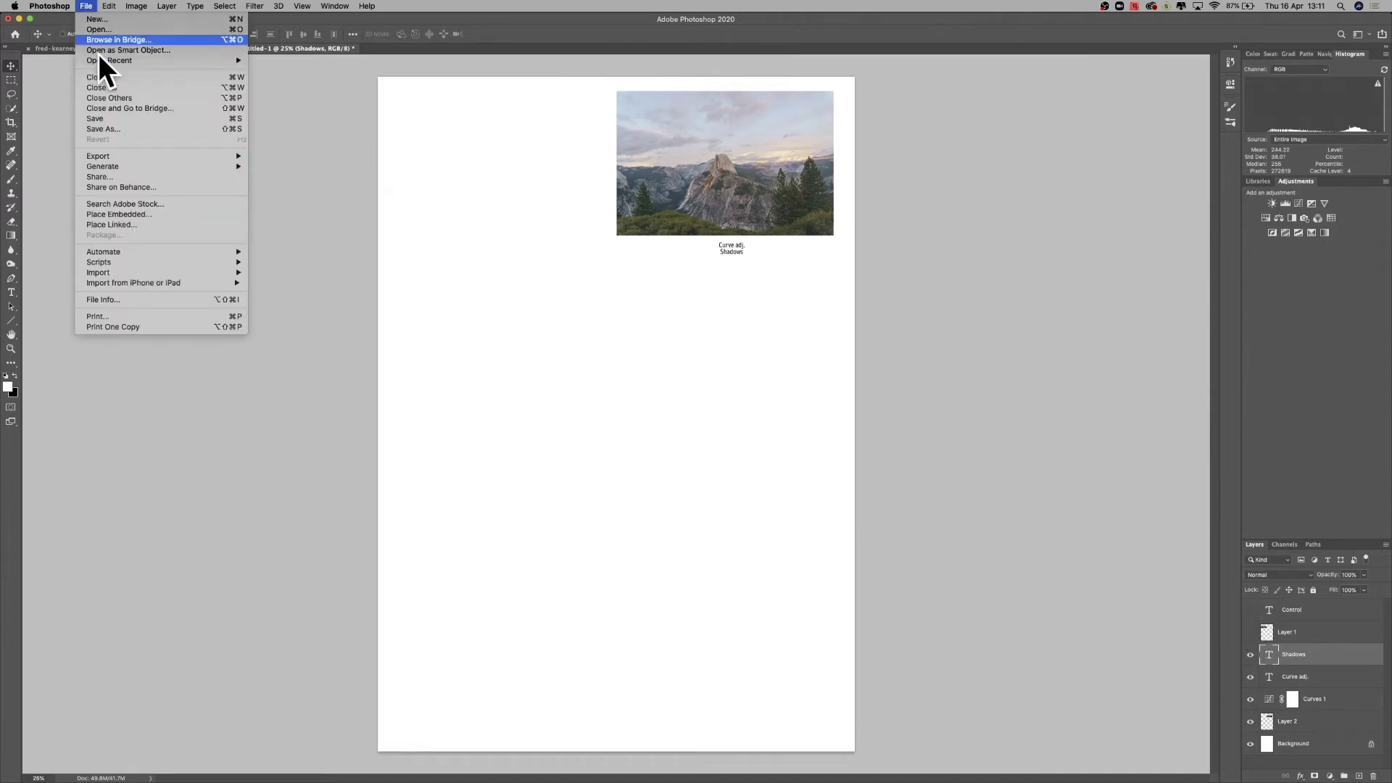
{"action": "left_click", "coordinate": [155, 316]}
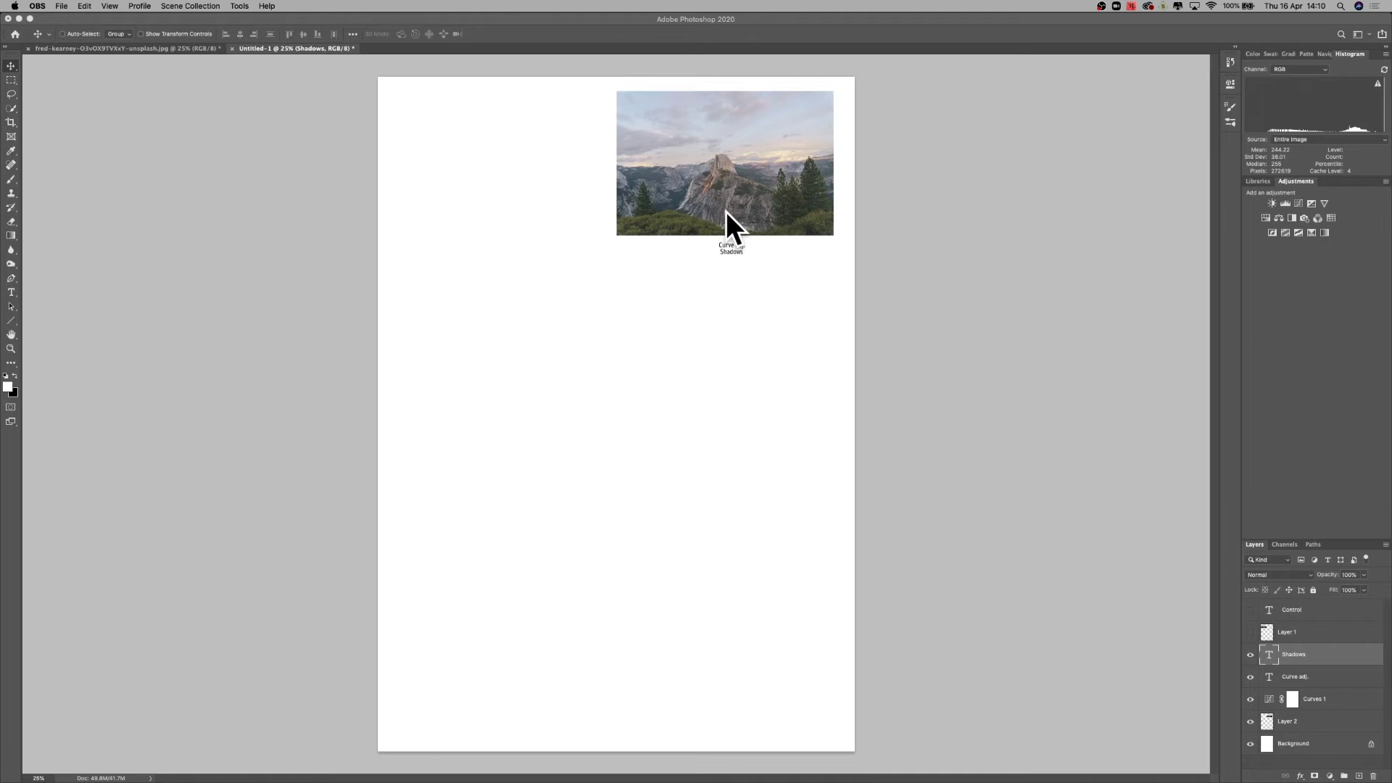
In the original Yosemite photo, paint the Curves 1 mask over Half Dome with the Brush tool
{"action": "left_click", "coordinate": [153, 51]}
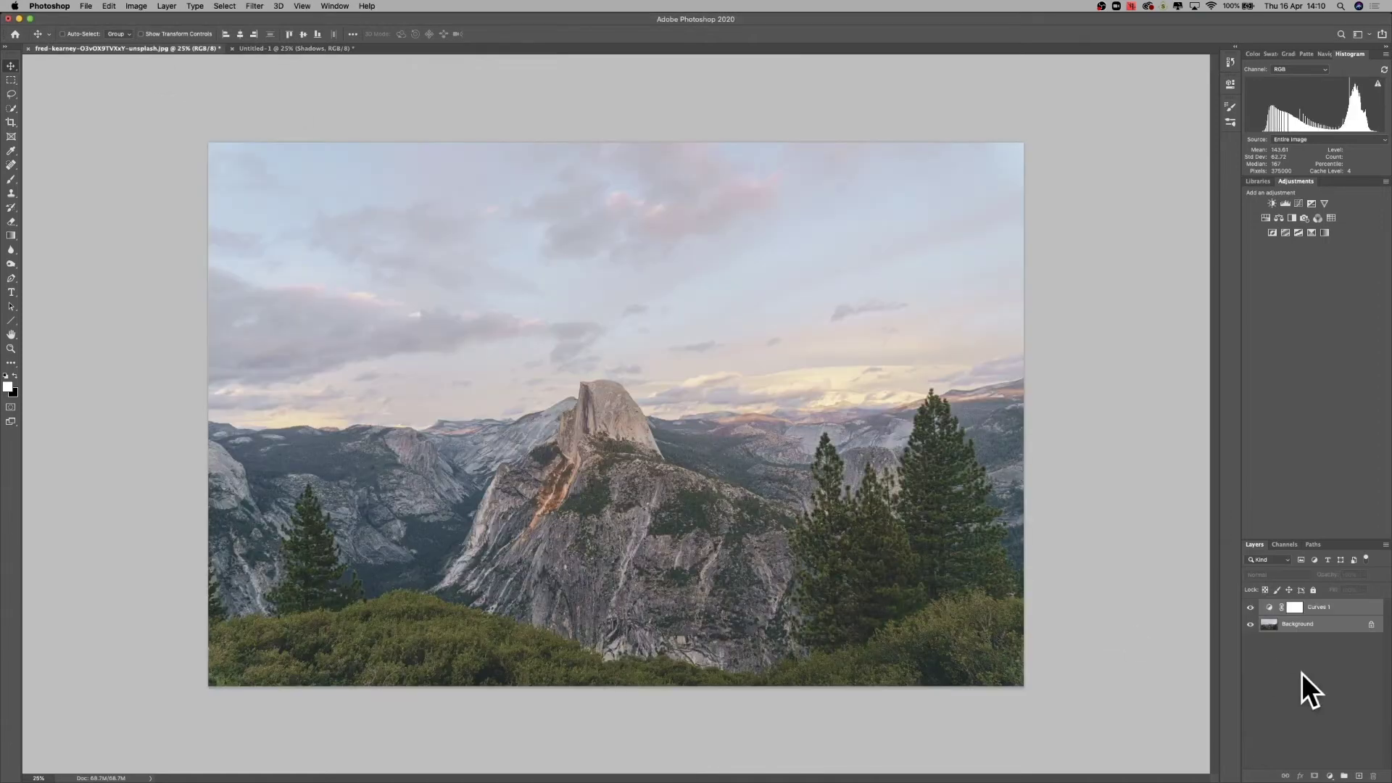
{"action": "left_click", "coordinate": [1296, 610]}
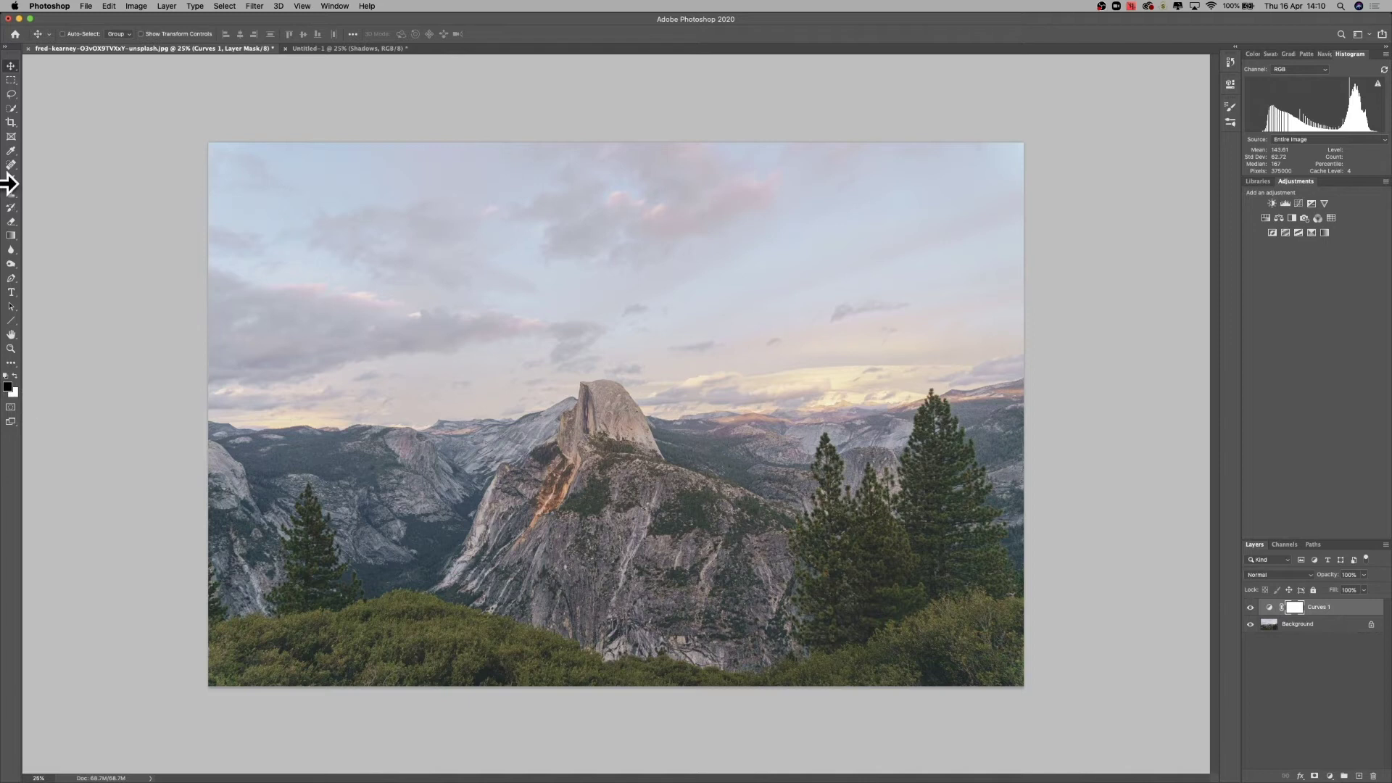
{"action": "left_click", "coordinate": [15, 180]}
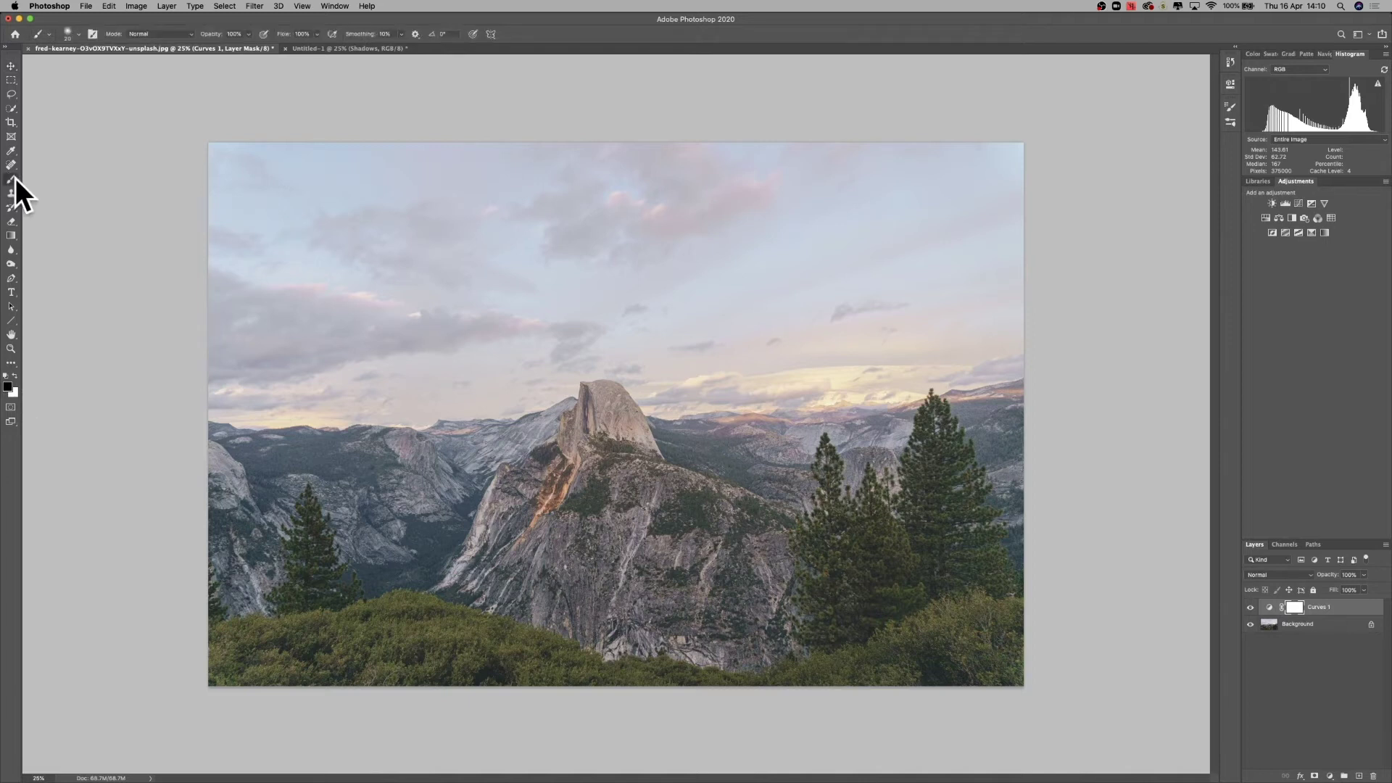
{"action": "left_click", "coordinate": [79, 35]}
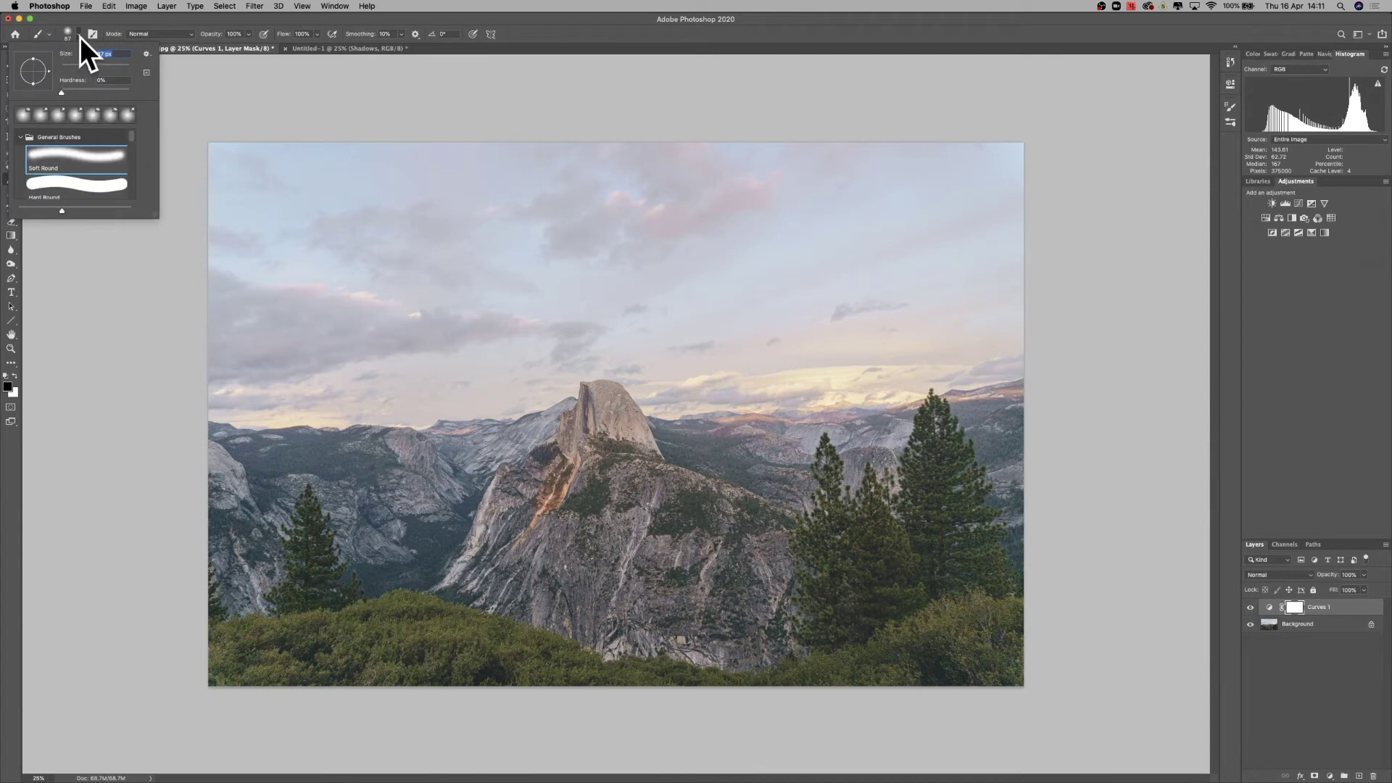
{"action": "left_click", "coordinate": [79, 37]}
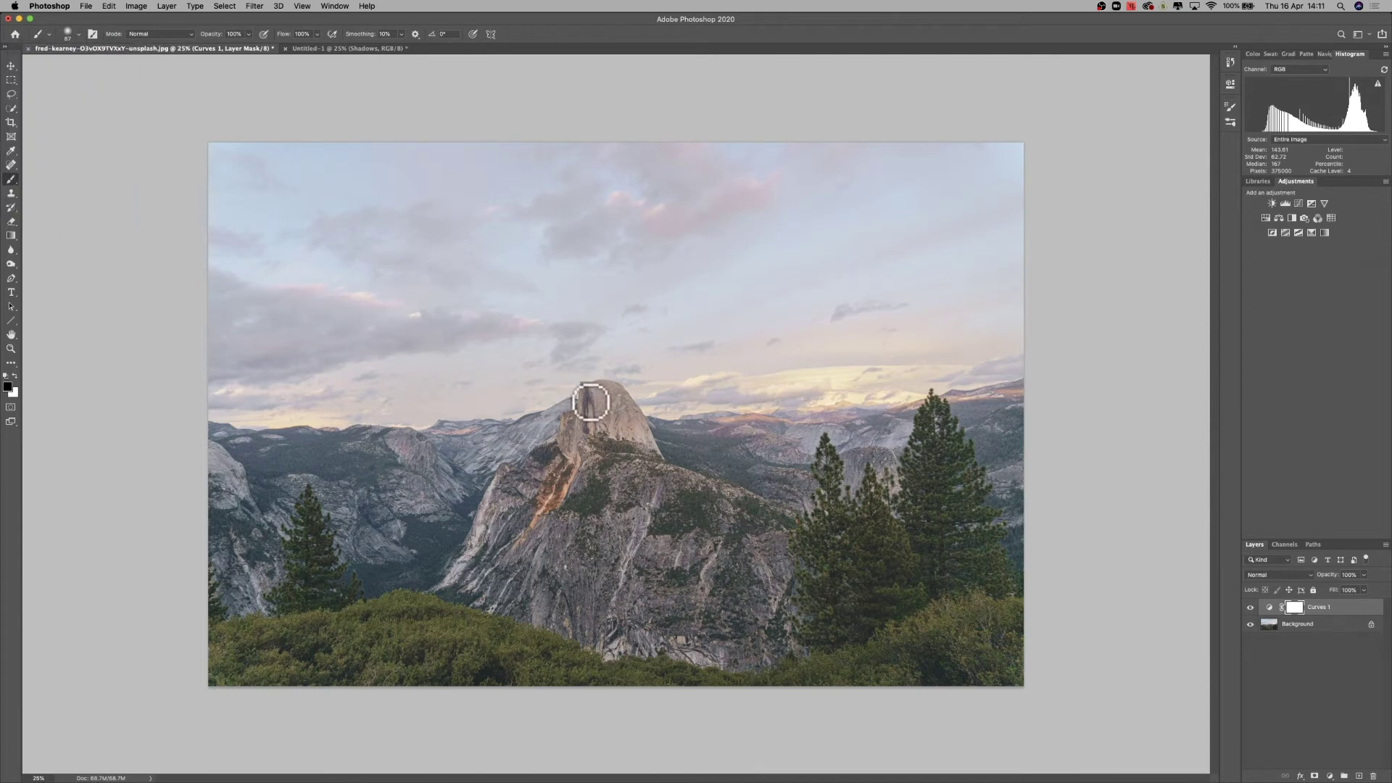
{"action": "mouse_move", "coordinate": [592, 398]}
{"action": "left_mouse_down"}
{"action": "mouse_move", "coordinate": [647, 459]}
{"action": "mouse_move", "coordinate": [599, 455]}
{"action": "mouse_move", "coordinate": [651, 475]}
{"action": "mouse_move", "coordinate": [728, 610]}
{"action": "left_mouse_up"}
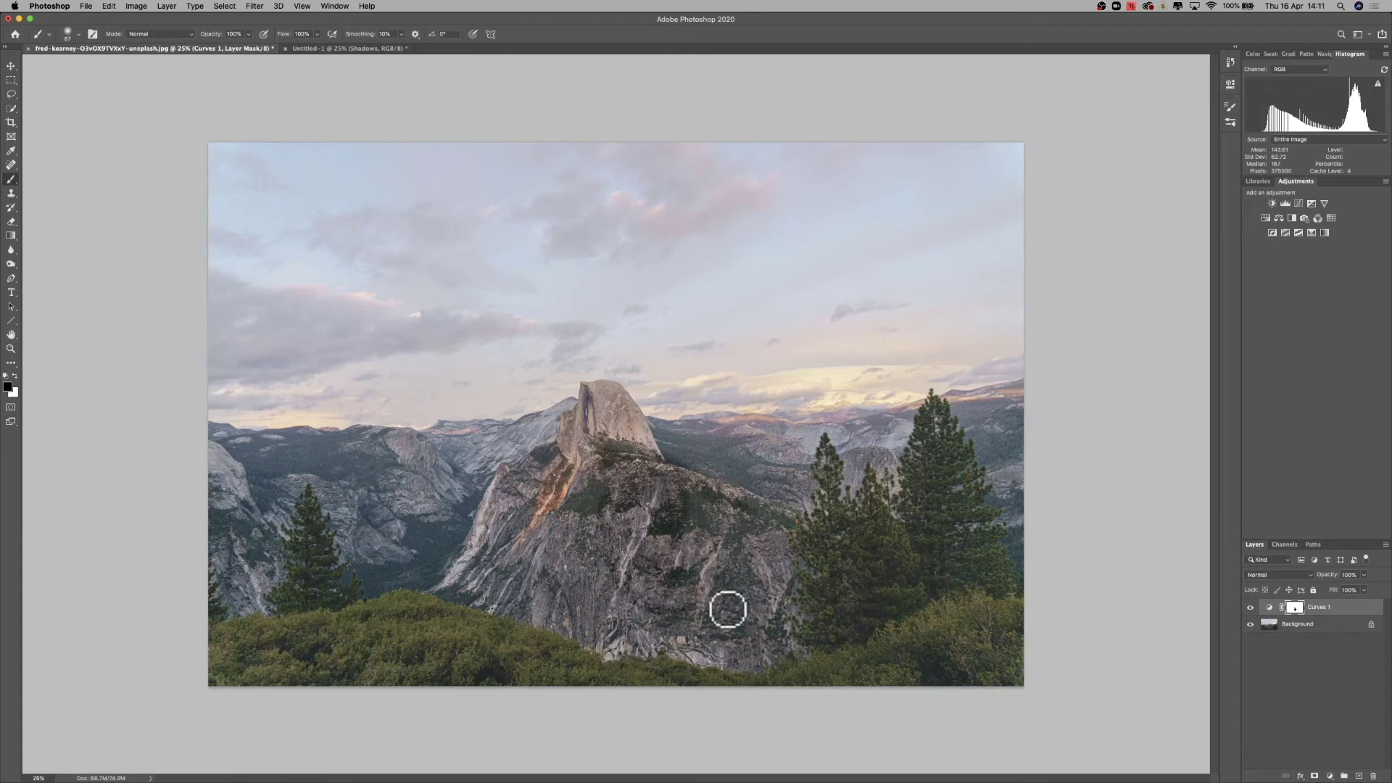
Enlarge the brush to 194 and paint the mask along Half Dome's left flank
{"action": "left_click", "coordinate": [79, 34]}
{"action": "left_click", "coordinate": [80, 34]}
{"action": "mouse_move", "coordinate": [578, 494]}
{"action": "left_mouse_down"}
{"action": "mouse_move", "coordinate": [543, 548]}
{"action": "mouse_move", "coordinate": [578, 463]}
{"action": "mouse_move", "coordinate": [519, 524]}
{"action": "mouse_move", "coordinate": [607, 394]}
{"action": "mouse_move", "coordinate": [639, 432]}
{"action": "mouse_move", "coordinate": [605, 411]}
{"action": "mouse_move", "coordinate": [663, 572]}
{"action": "mouse_move", "coordinate": [787, 628]}
{"action": "mouse_move", "coordinate": [744, 650]}
{"action": "mouse_move", "coordinate": [564, 618]}
{"action": "mouse_move", "coordinate": [619, 634]}
{"action": "mouse_move", "coordinate": [637, 450]}
{"action": "mouse_move", "coordinate": [527, 488]}
{"action": "mouse_move", "coordinate": [461, 583]}
{"action": "mouse_move", "coordinate": [757, 651]}
{"action": "mouse_move", "coordinate": [547, 565]}
{"action": "mouse_move", "coordinate": [499, 513]}
{"action": "mouse_move", "coordinate": [512, 476]}
{"action": "mouse_move", "coordinate": [593, 447]}
{"action": "mouse_move", "coordinate": [713, 513]}
{"action": "mouse_move", "coordinate": [707, 549]}
{"action": "mouse_move", "coordinate": [635, 594]}
{"action": "left_mouse_up"}
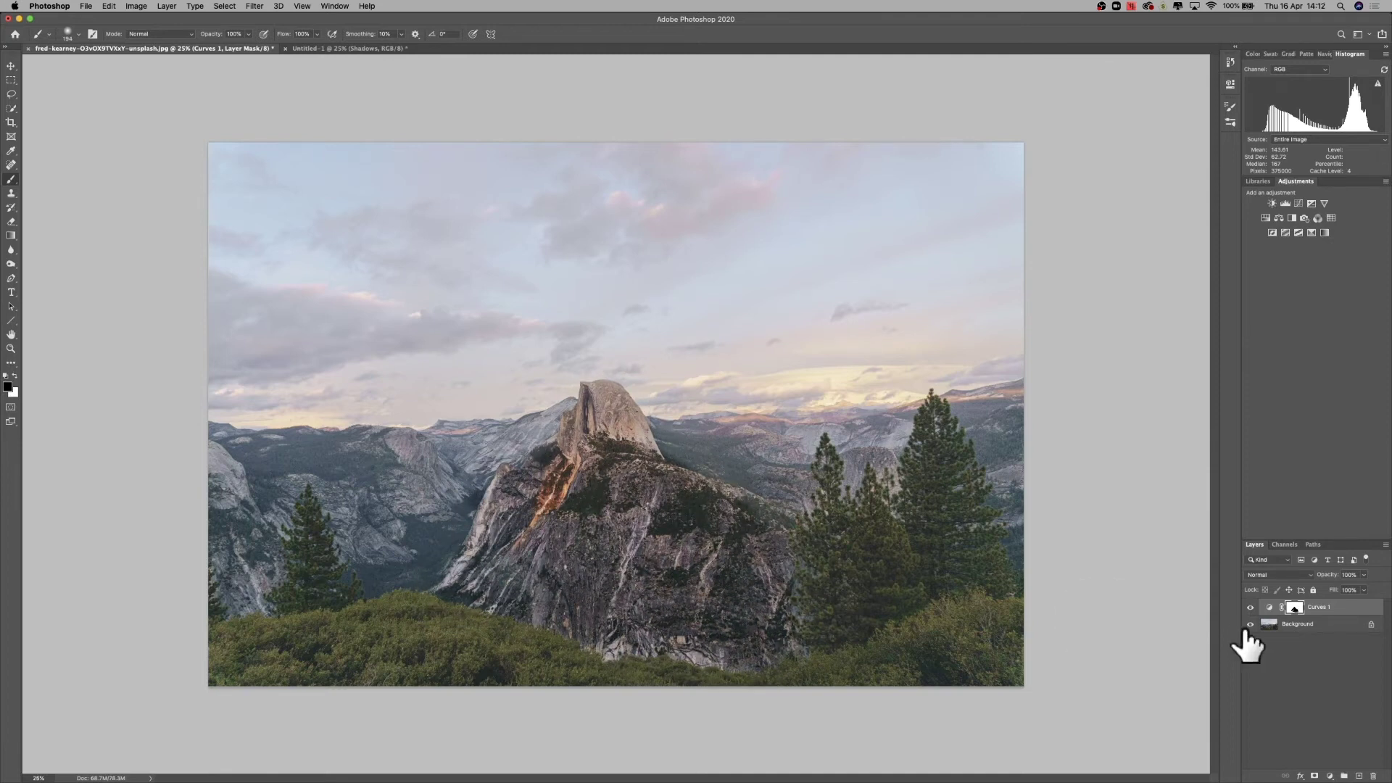
Paint more mask over Half Dome's rock, view it in Quick Mask, and switch to a smaller white brush
{"action": "left_click", "coordinate": [1250, 624]}
{"action": "left_click", "coordinate": [1250, 624]}
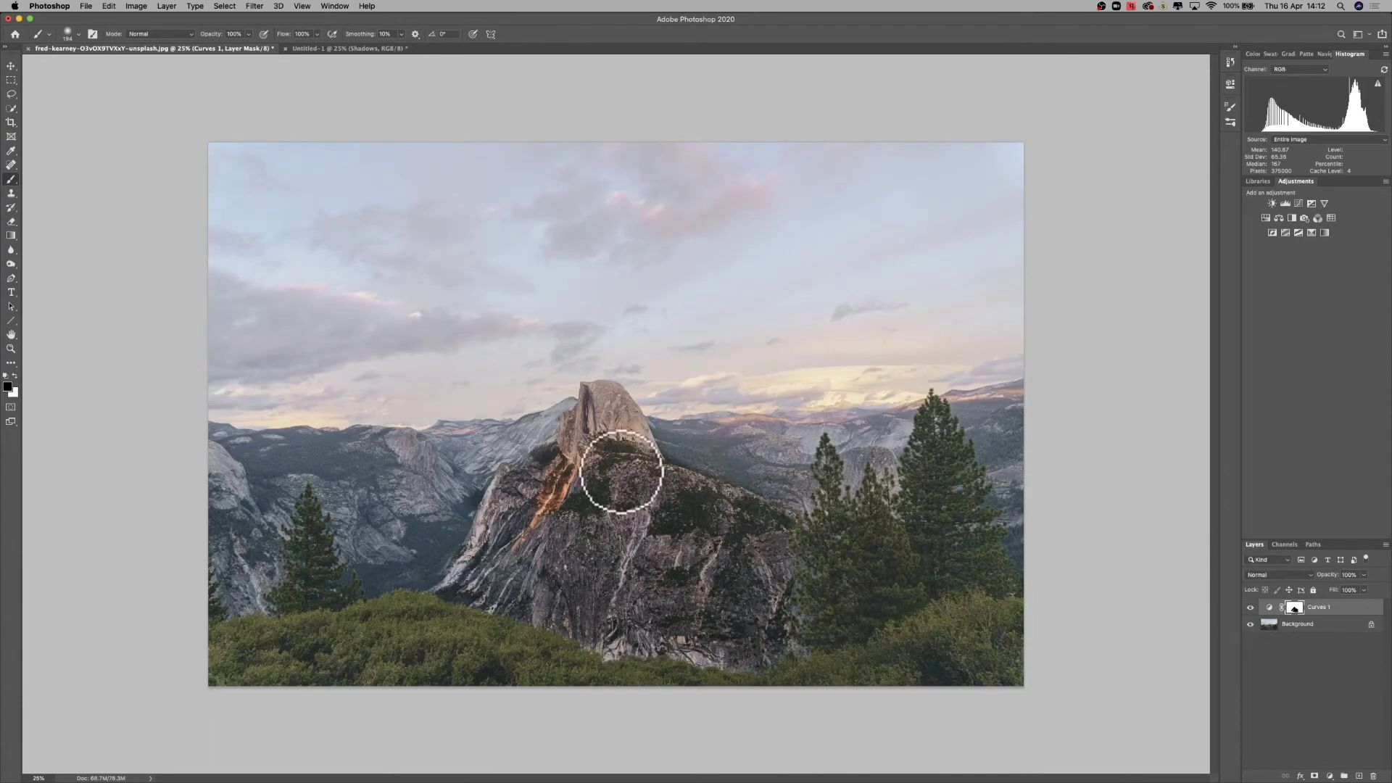
{"action": "key", "text": "q"}
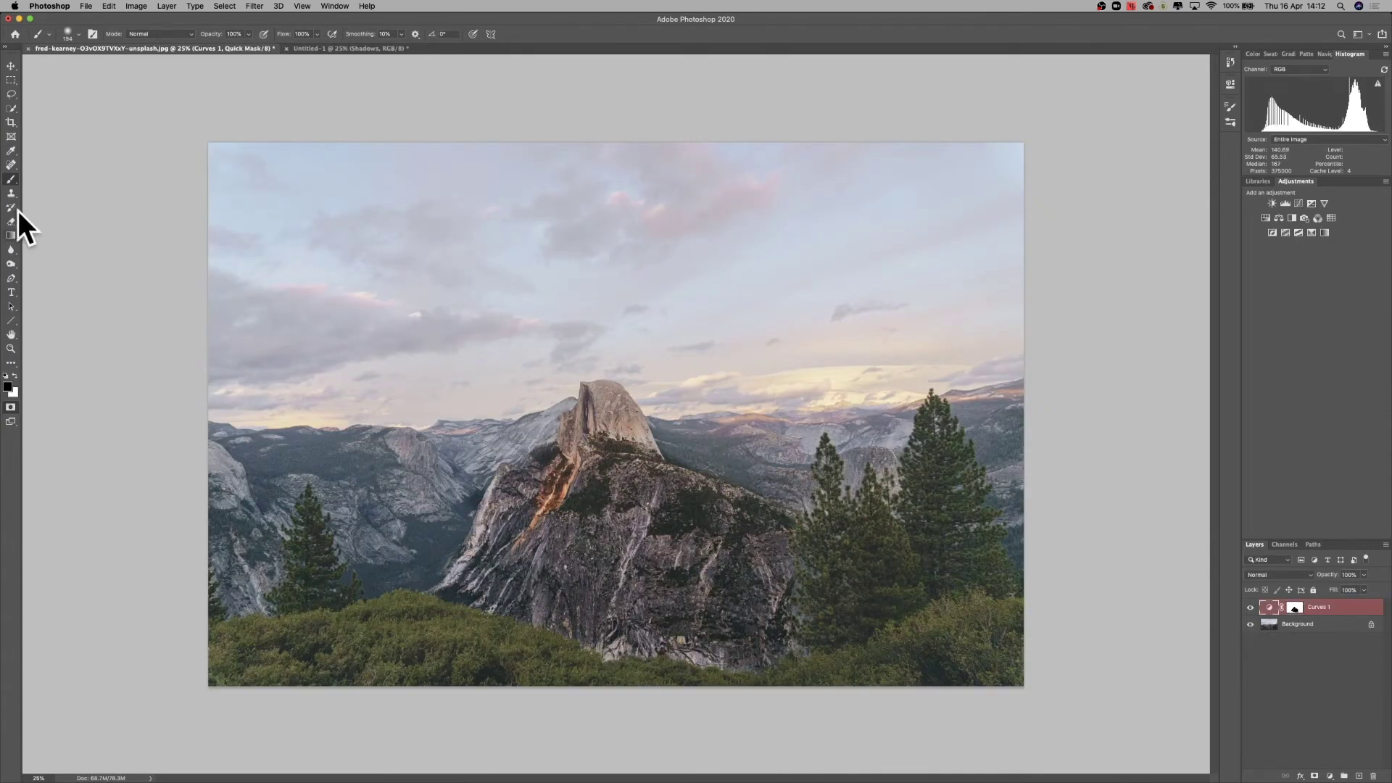
{"action": "left_click", "coordinate": [14, 376]}
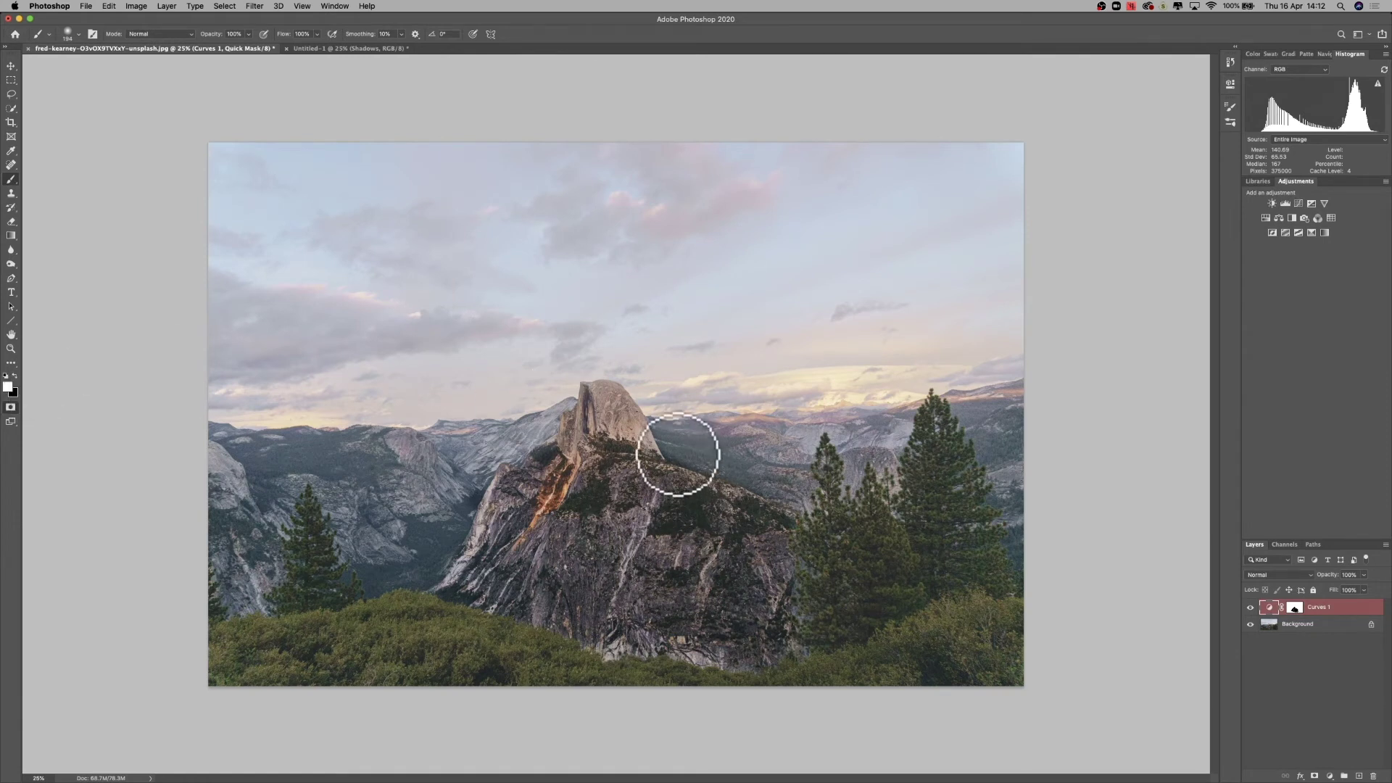
{"action": "key", "text": "bracketleft"}
{"action": "key", "text": "bracketleft"}
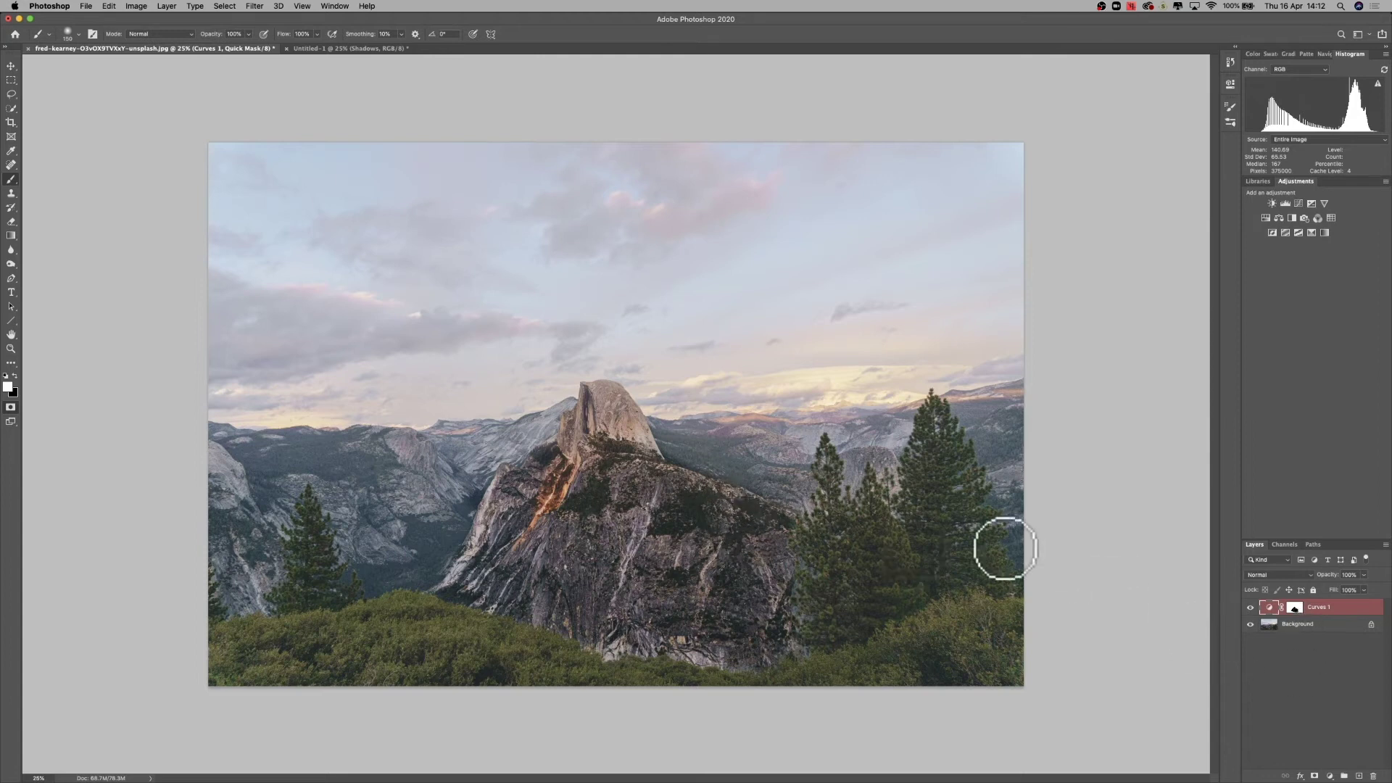
Check the Curves 1 mask in Quick Mask and paint right of Half Dome, undoing the slope stroke
{"action": "key", "text": "q"}
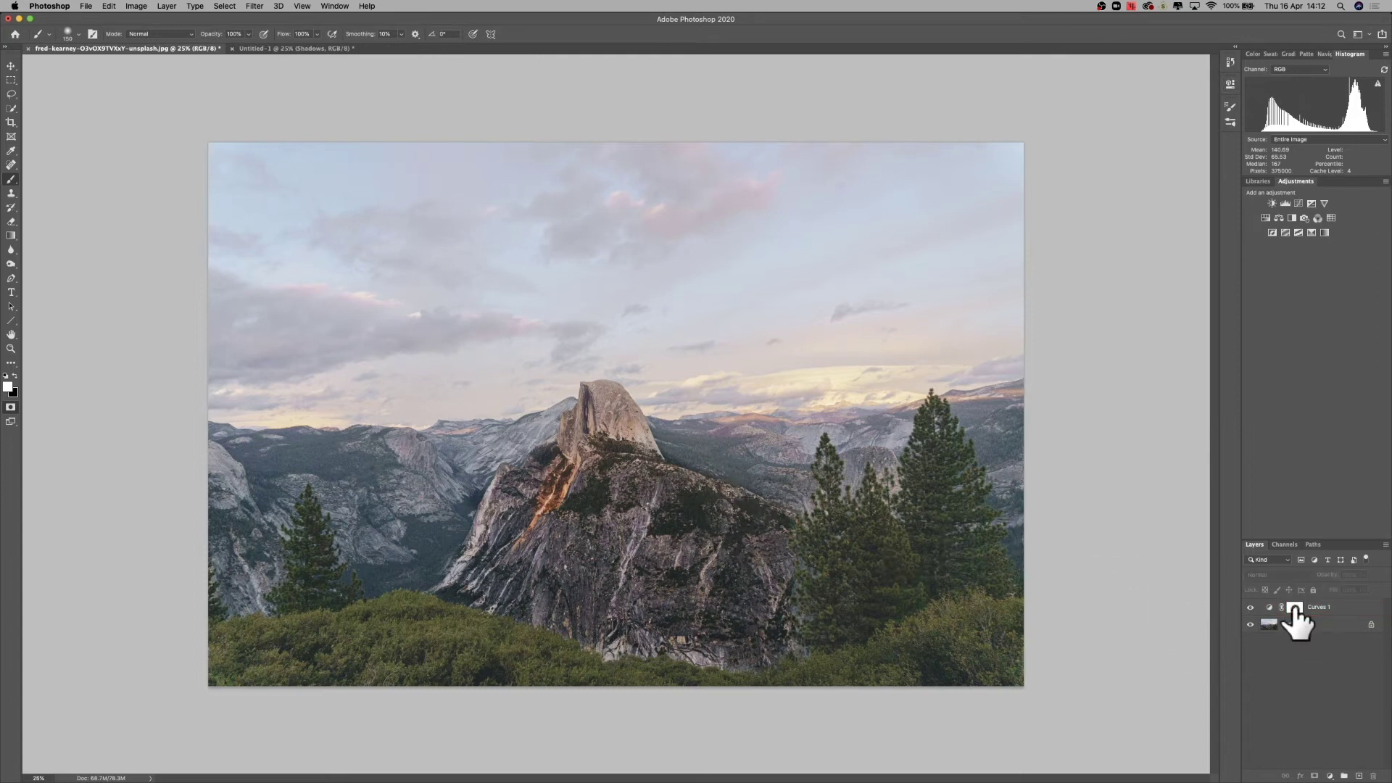
{"action": "left_click", "coordinate": [1296, 611]}
{"action": "key", "text": "q"}
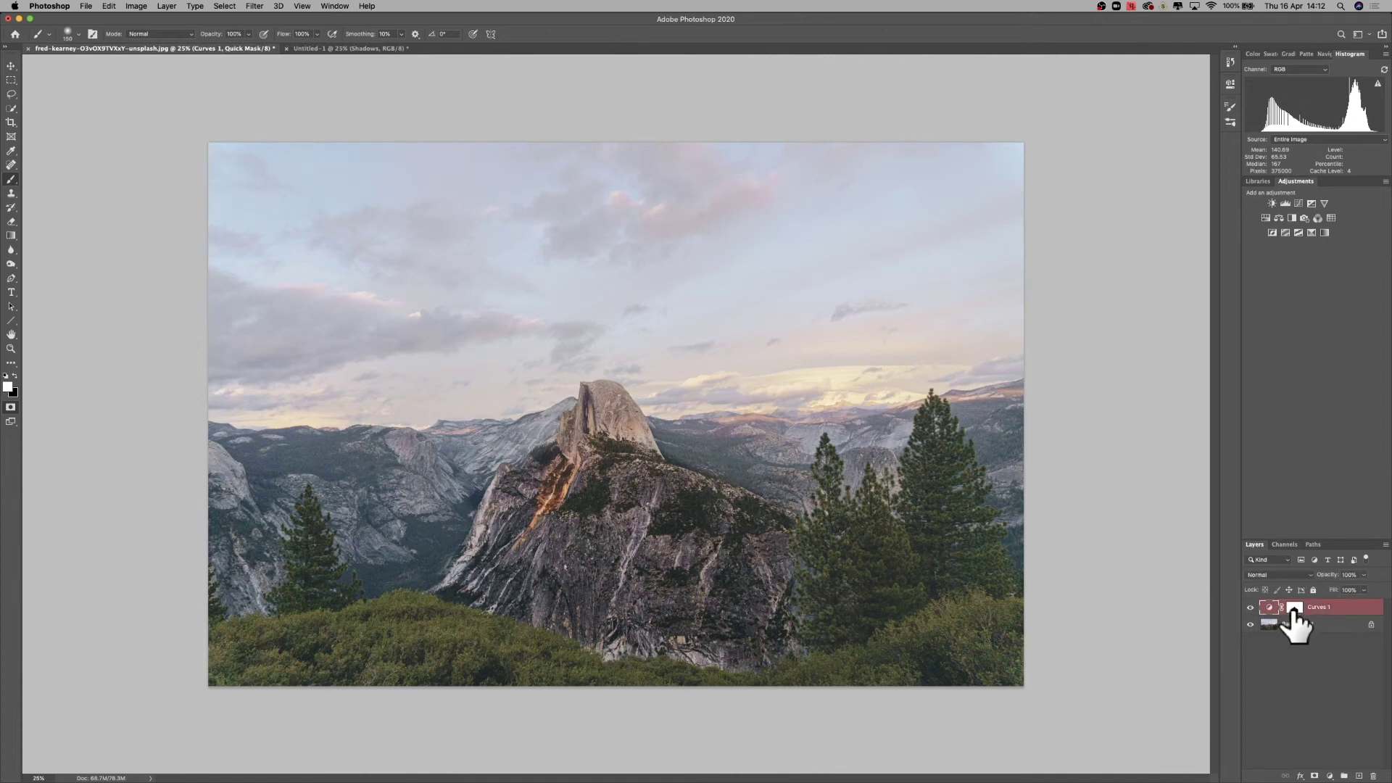
{"action": "key", "text": "q"}
{"action": "left_click_drag", "start_coordinate": [715, 460], "coordinate": [746, 486]}
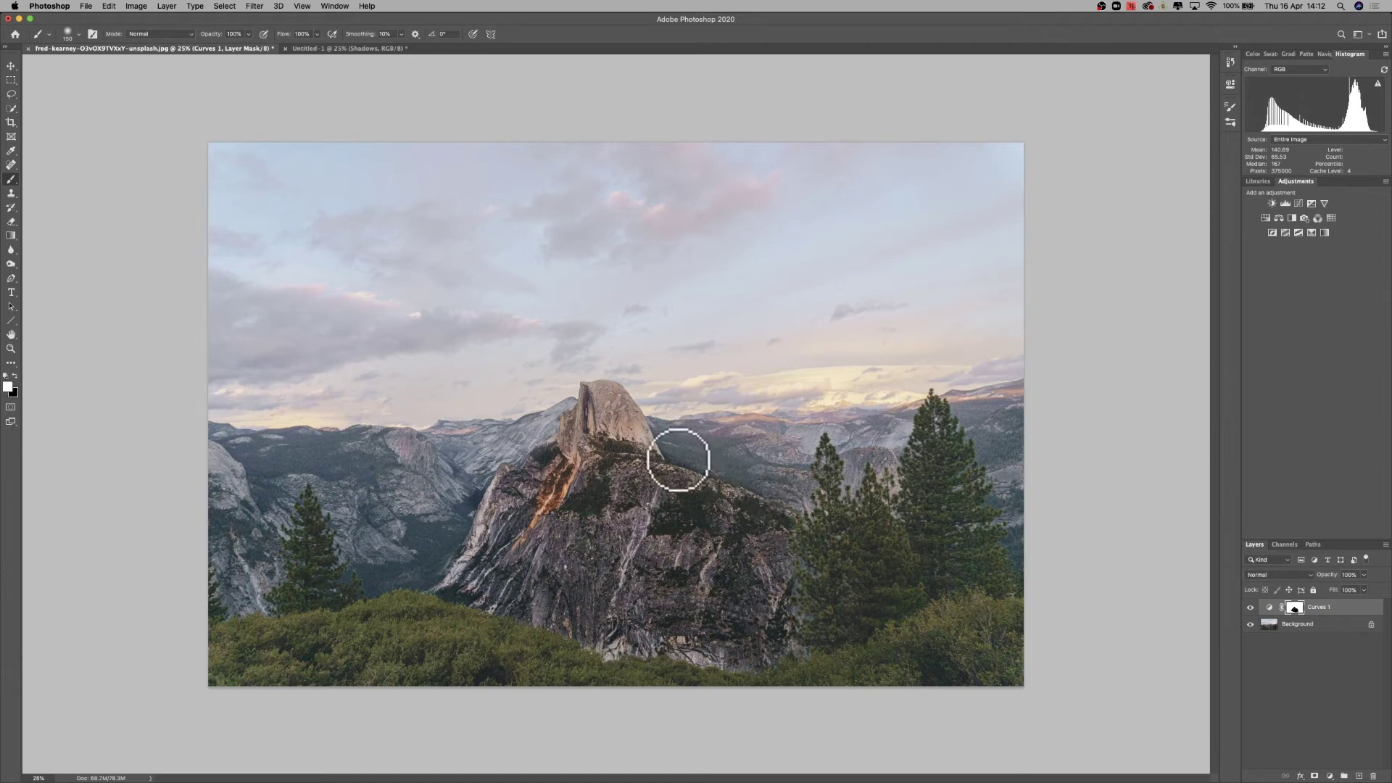
{"action": "left_click_drag", "start_coordinate": [678, 459], "coordinate": [783, 513]}
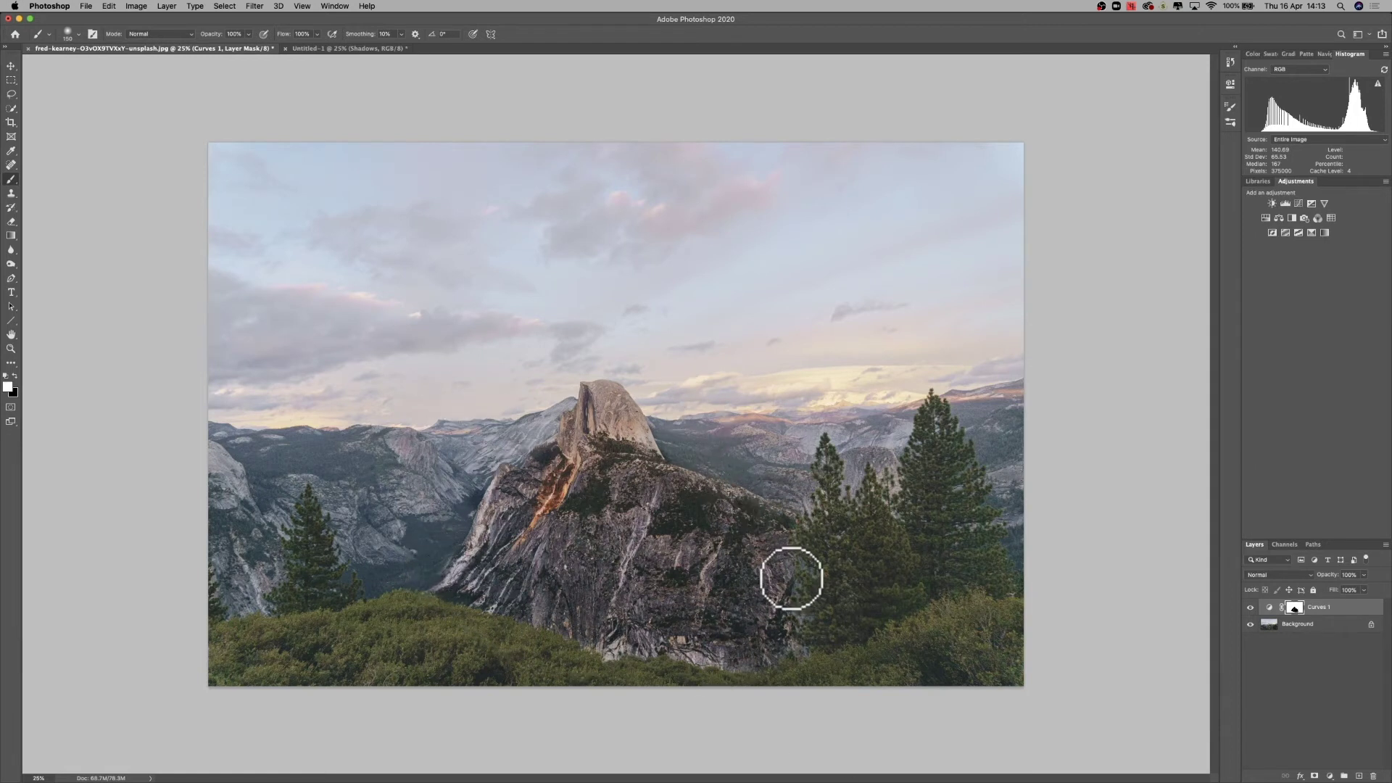
{"action": "key", "text": "super+z"}
{"action": "key", "text": "x"}
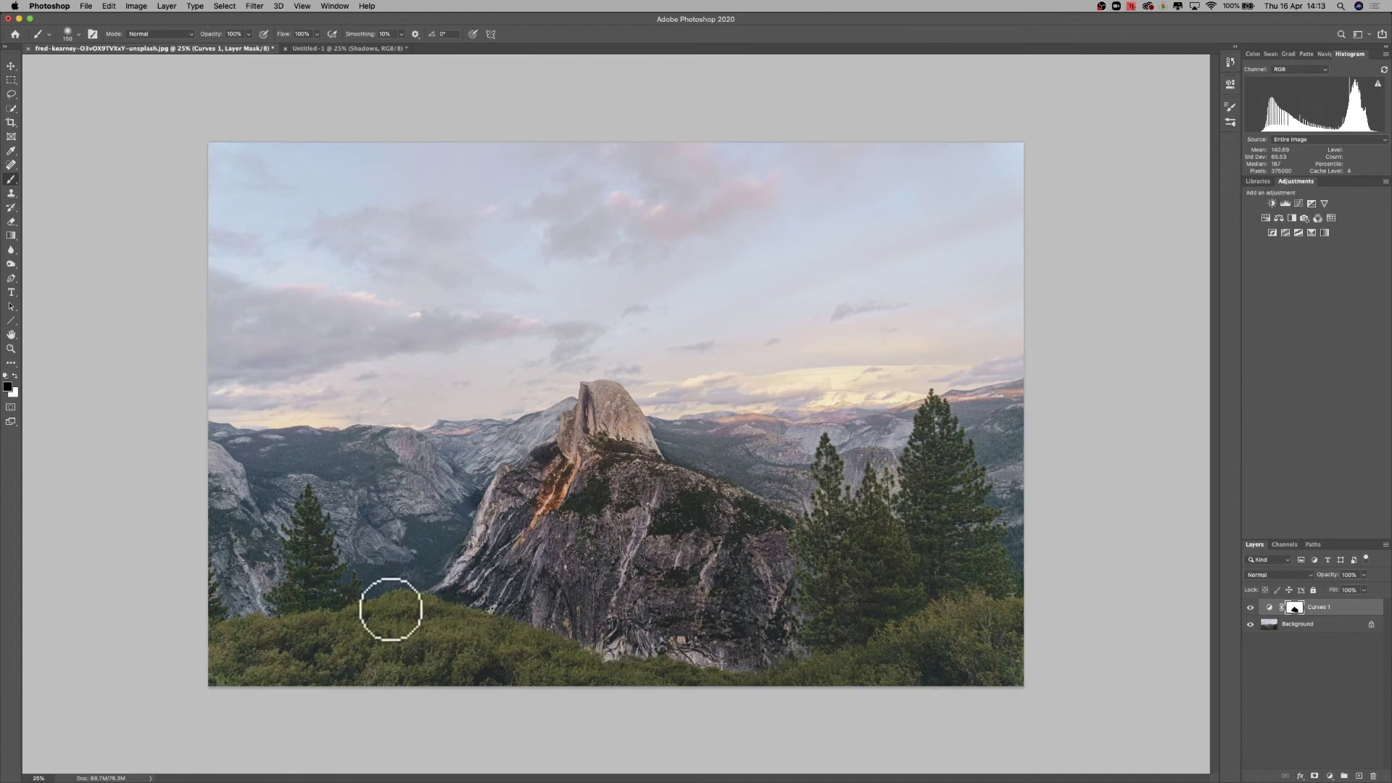
Paint the mask over the valley, ridge and Half Dome's base, then drag both layers into Untitled-1
{"action": "left_click", "coordinate": [424, 531]}
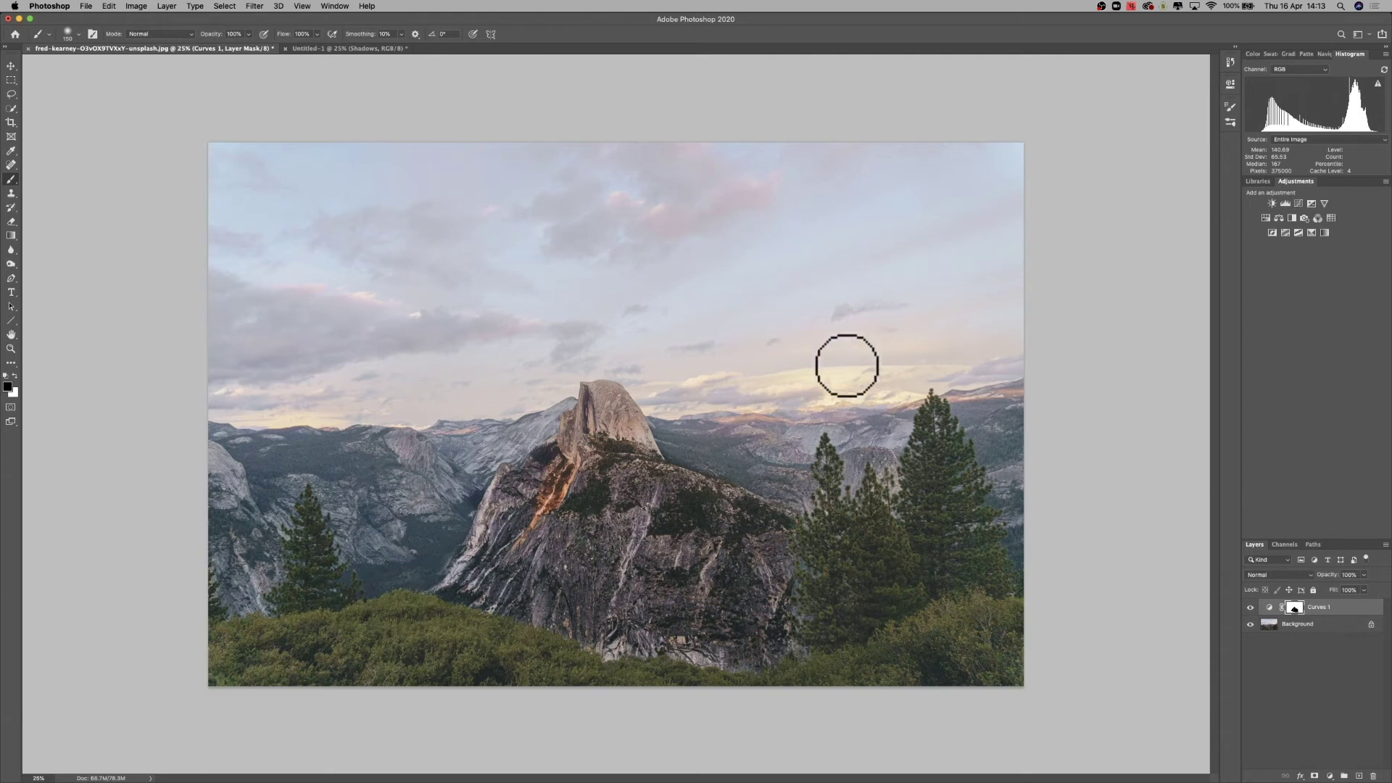
{"action": "mouse_move", "coordinate": [878, 454]}
{"action": "left_mouse_down"}
{"action": "mouse_move", "coordinate": [849, 461]}
{"action": "mouse_move", "coordinate": [845, 488]}
{"action": "mouse_move", "coordinate": [895, 466]}
{"action": "mouse_move", "coordinate": [932, 567]}
{"action": "left_mouse_up"}
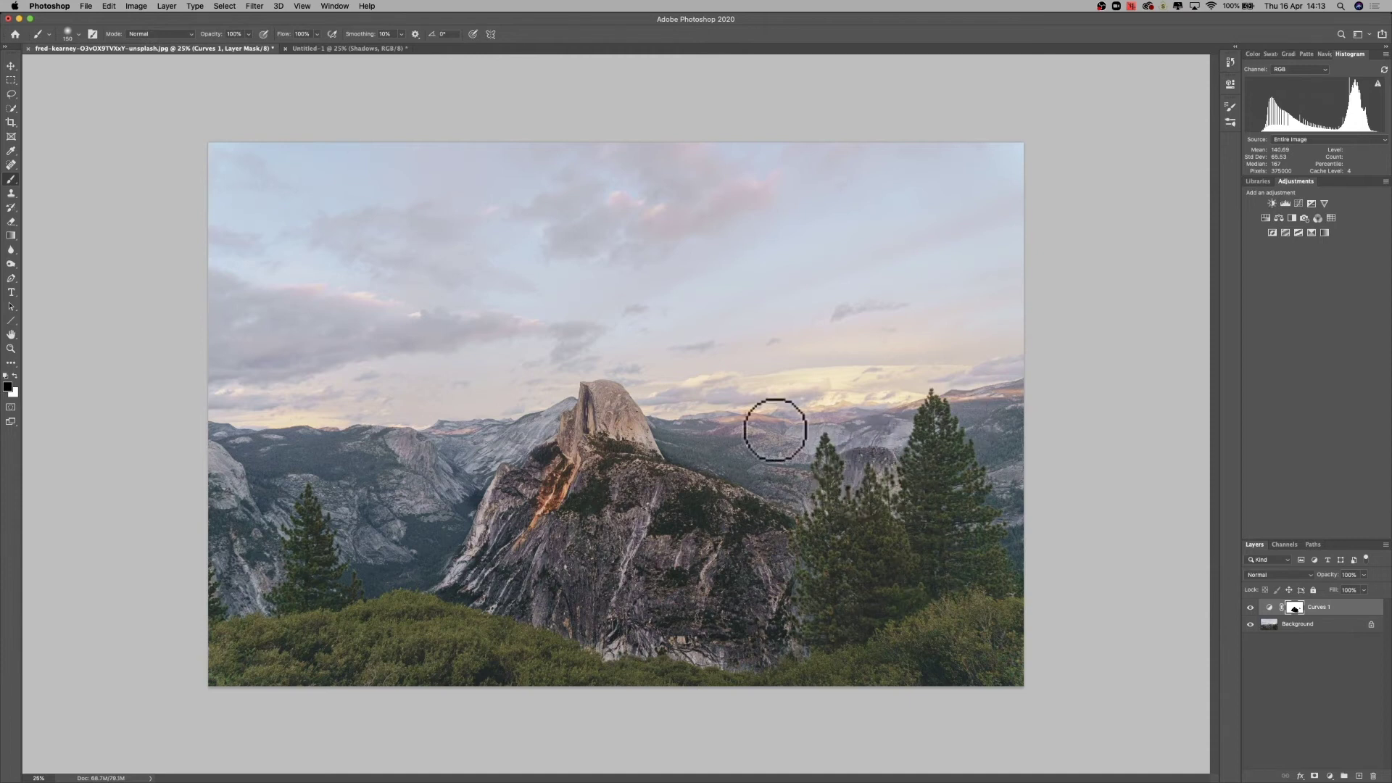
{"action": "mouse_move", "coordinate": [787, 465]}
{"action": "left_mouse_down"}
{"action": "mouse_move", "coordinate": [789, 506]}
{"action": "mouse_move", "coordinate": [810, 488]}
{"action": "mouse_move", "coordinate": [807, 437]}
{"action": "mouse_move", "coordinate": [783, 451]}
{"action": "mouse_move", "coordinate": [724, 424]}
{"action": "mouse_move", "coordinate": [759, 414]}
{"action": "mouse_move", "coordinate": [842, 440]}
{"action": "mouse_move", "coordinate": [900, 425]}
{"action": "mouse_move", "coordinate": [872, 446]}
{"action": "mouse_move", "coordinate": [849, 437]}
{"action": "mouse_move", "coordinate": [875, 446]}
{"action": "mouse_move", "coordinate": [934, 398]}
{"action": "mouse_move", "coordinate": [987, 422]}
{"action": "mouse_move", "coordinate": [1019, 398]}
{"action": "mouse_move", "coordinate": [950, 398]}
{"action": "mouse_move", "coordinate": [997, 424]}
{"action": "mouse_move", "coordinate": [1026, 556]}
{"action": "mouse_move", "coordinate": [1004, 404]}
{"action": "left_mouse_up"}
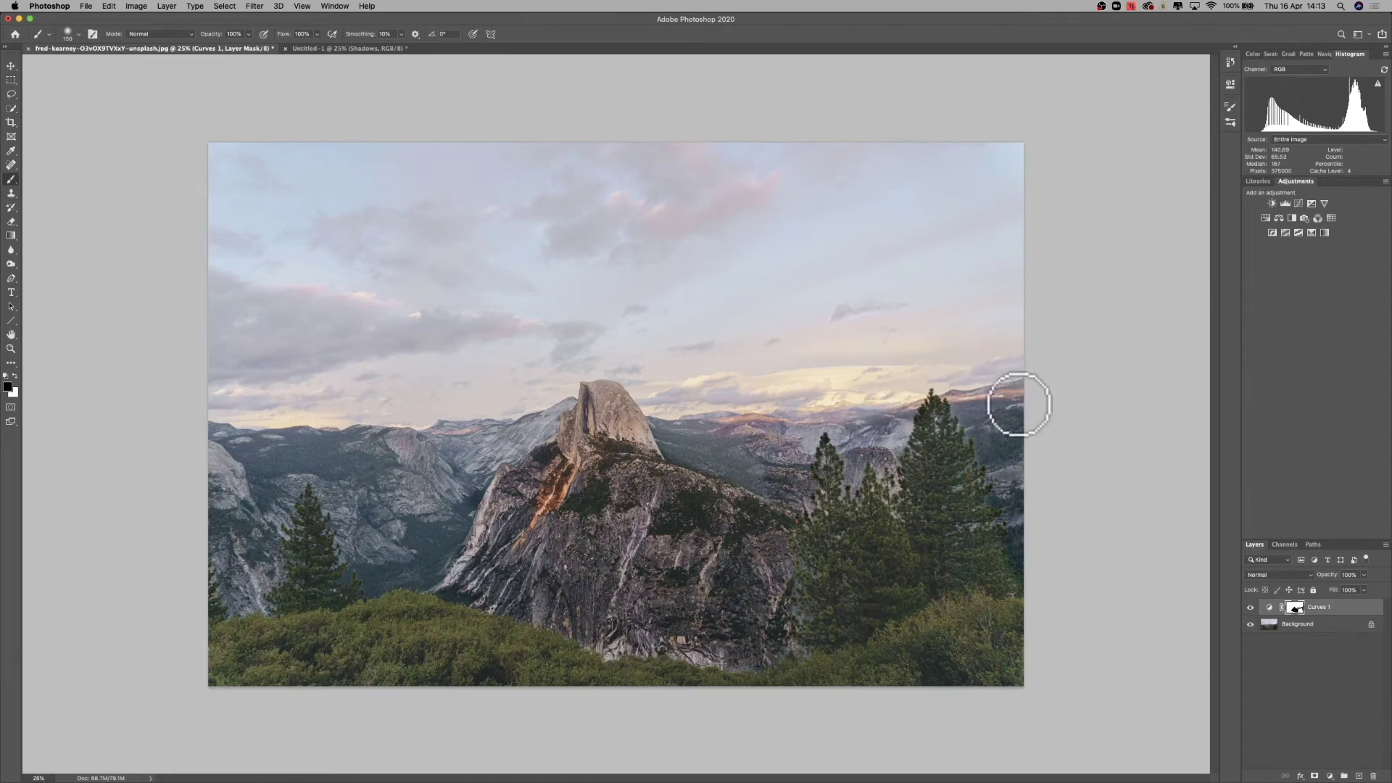
{"action": "mouse_move", "coordinate": [453, 473]}
{"action": "left_mouse_down"}
{"action": "mouse_move", "coordinate": [405, 459]}
{"action": "mouse_move", "coordinate": [506, 429]}
{"action": "mouse_move", "coordinate": [459, 518]}
{"action": "mouse_move", "coordinate": [383, 529]}
{"action": "mouse_move", "coordinate": [348, 486]}
{"action": "left_mouse_up"}
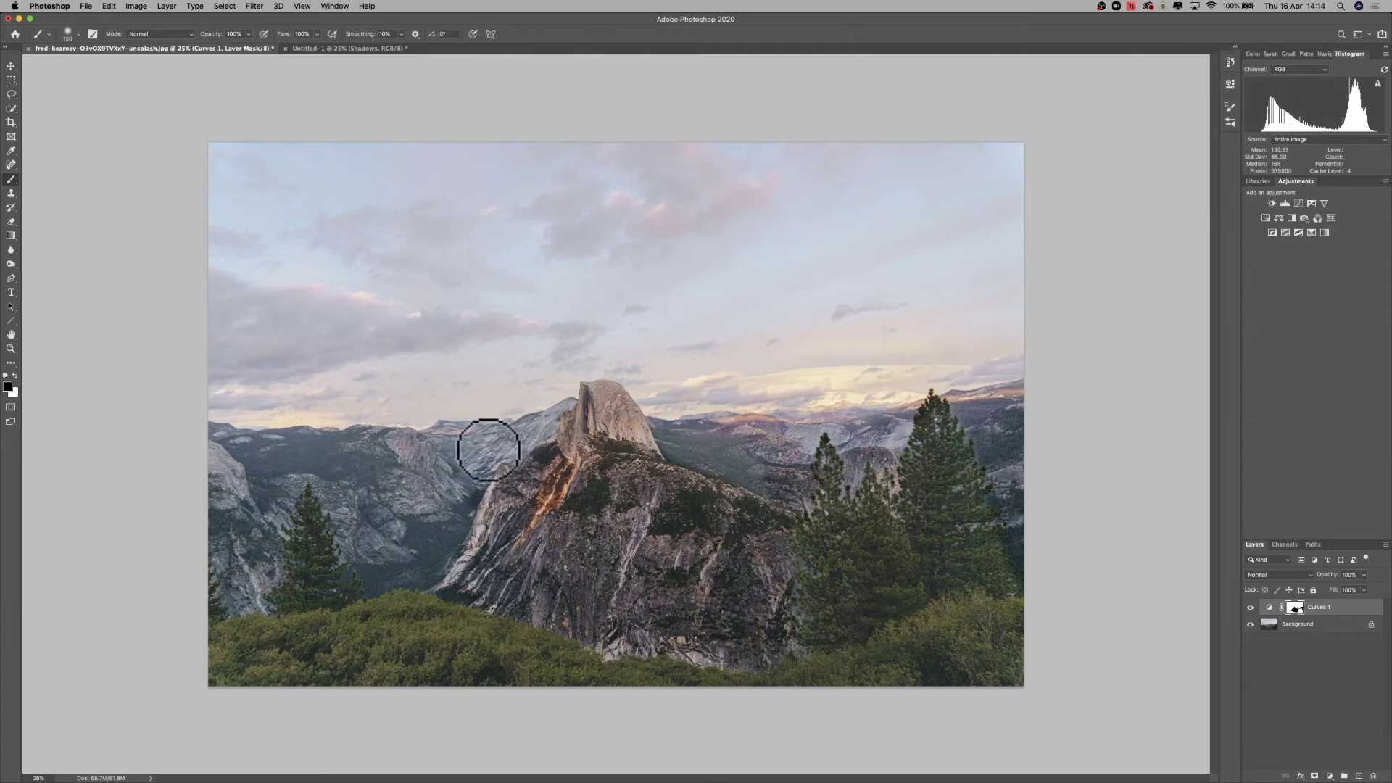
{"action": "left_click_drag", "start_coordinate": [488, 445], "coordinate": [684, 413]}
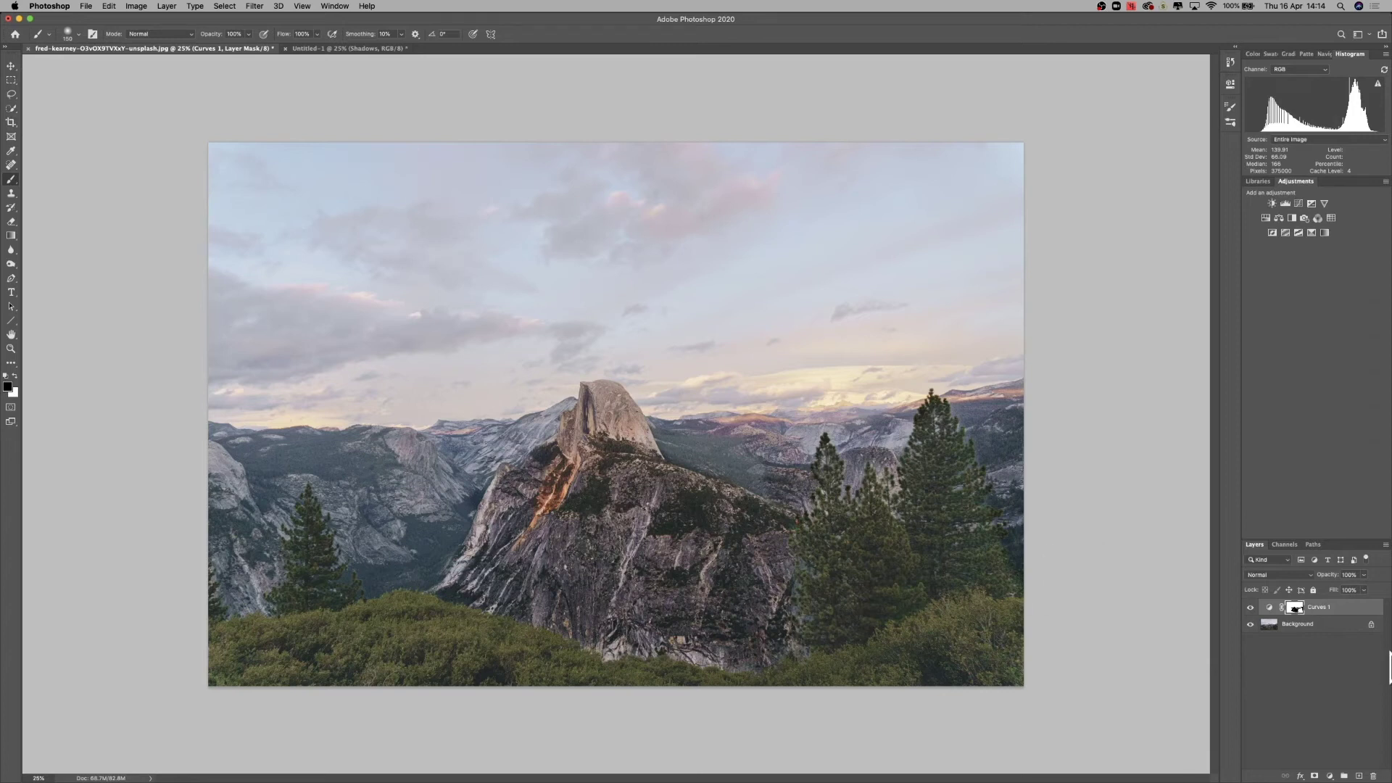
{"action": "left_click", "coordinate": [1333, 624]}
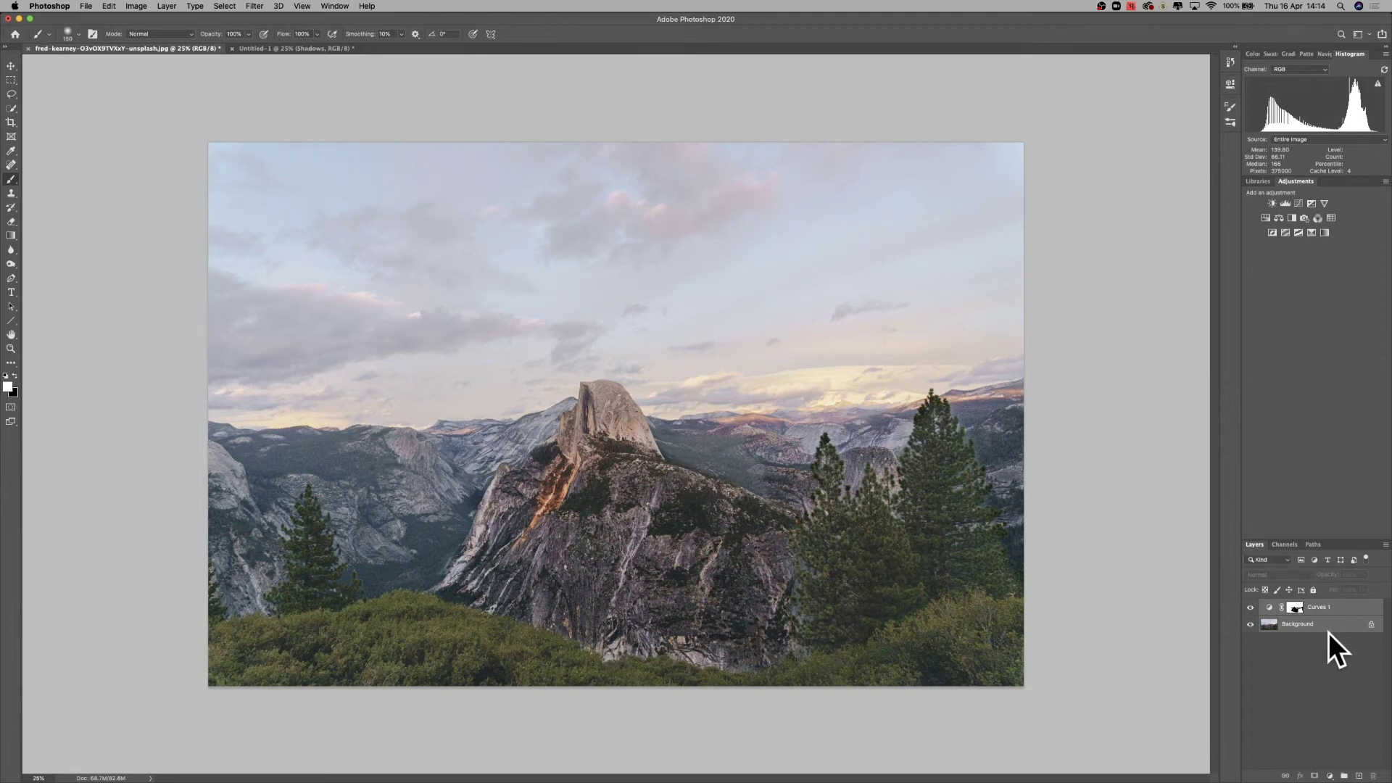
{"action": "left_click_drag", "start_coordinate": [1312, 630], "coordinate": [609, 429]}
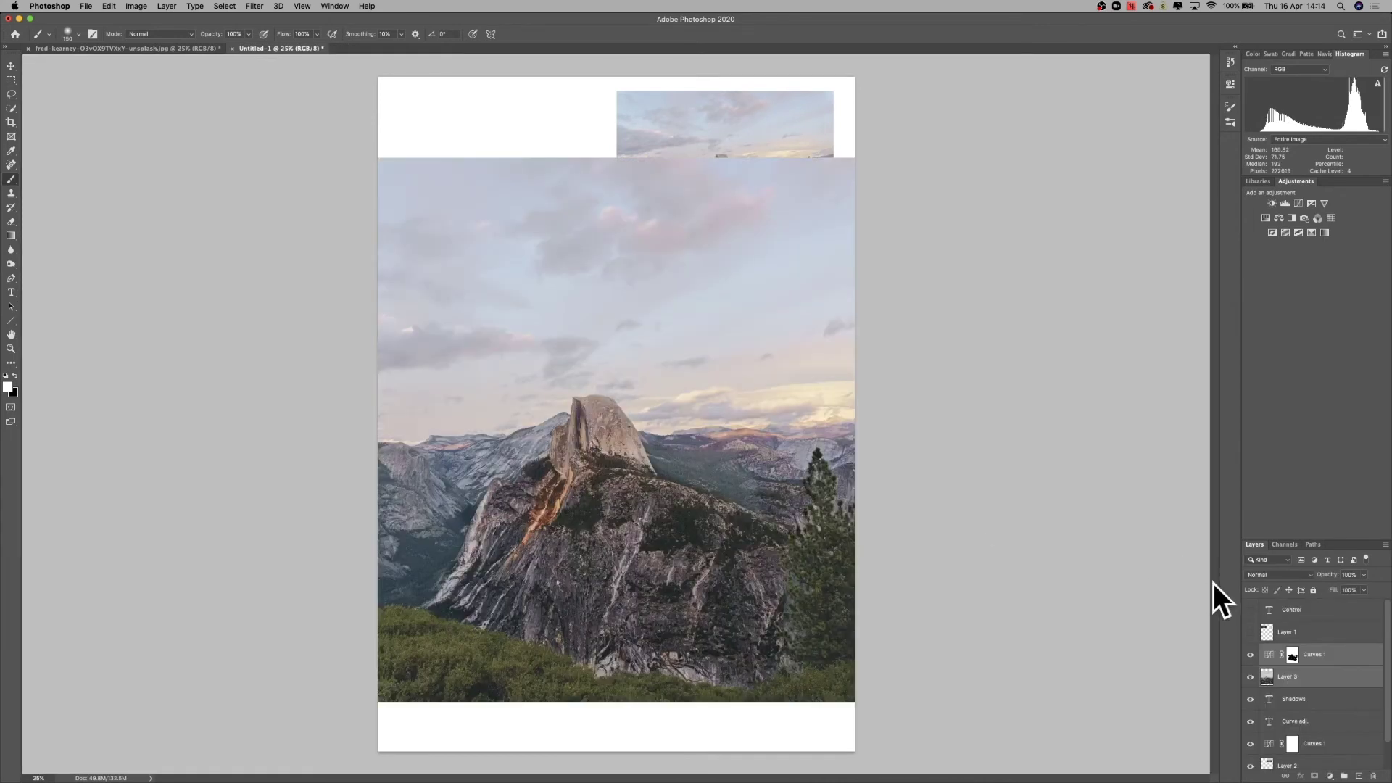
Group the copied layers as Masked, scale them to about 26%, and place them at the page's left
{"action": "left_click", "coordinate": [1345, 777]}
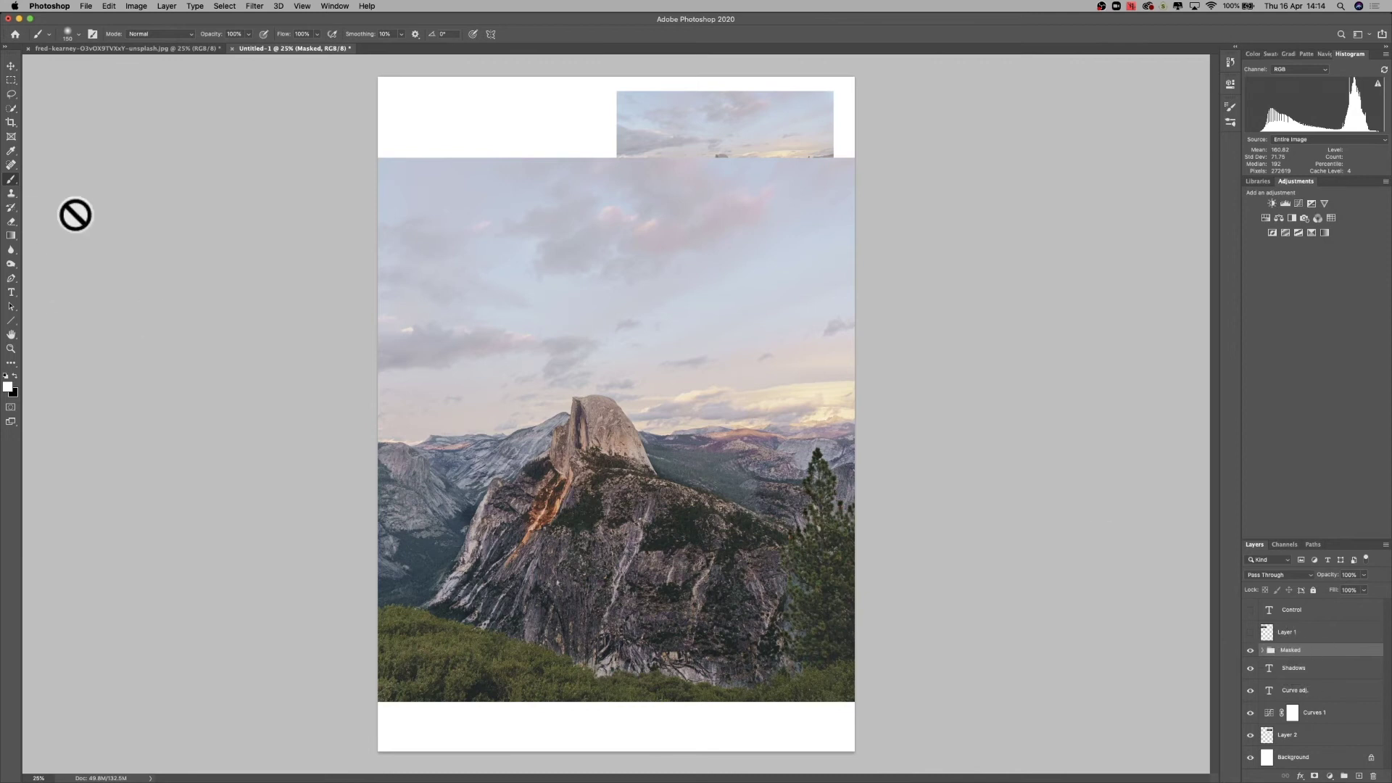
{"action": "key", "text": "super+t"}
{"action": "key", "text": "super+space"}
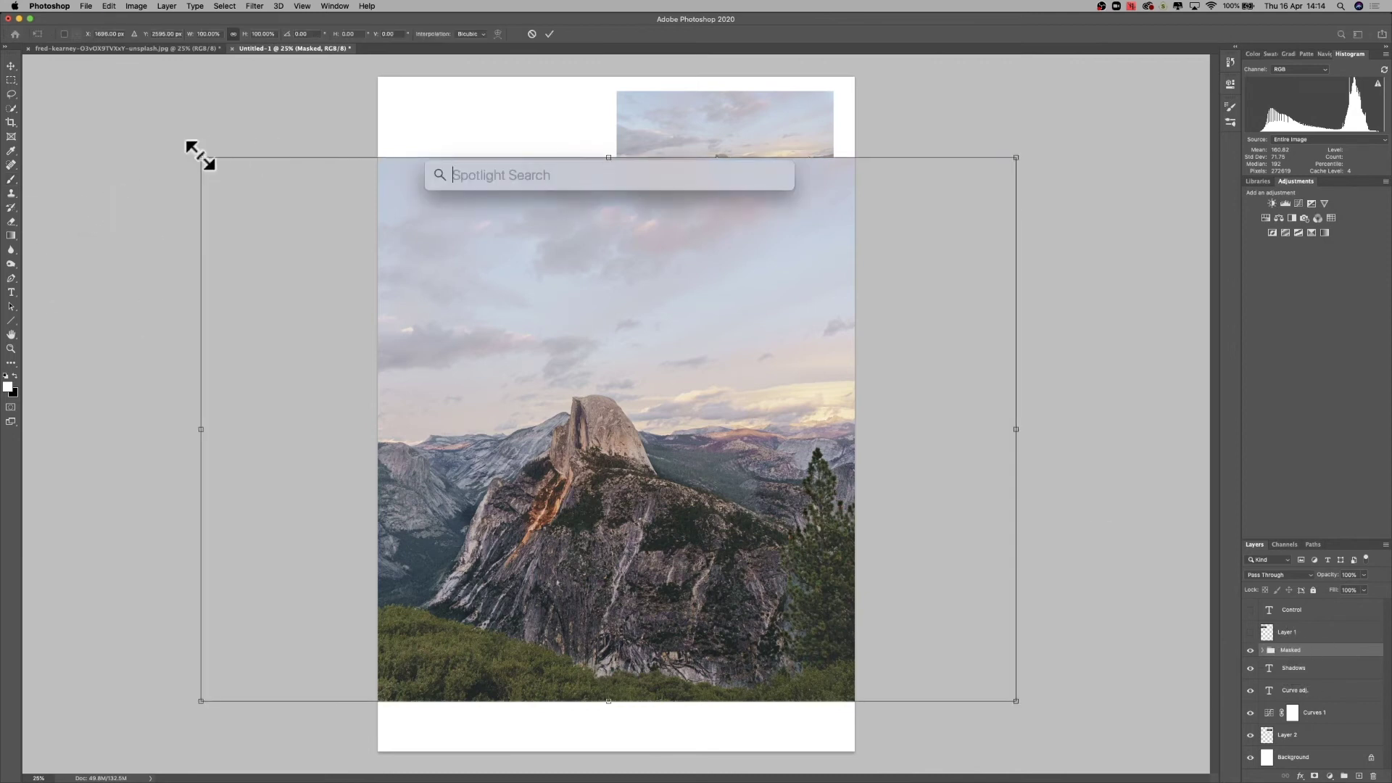
{"action": "left_click_drag", "start_coordinate": [201, 157], "coordinate": [677, 425]}
{"action": "left_click_drag", "start_coordinate": [746, 491], "coordinate": [487, 349]}
{"action": "left_click_drag", "start_coordinate": [741, 539], "coordinate": [606, 449]}
{"action": "mouse_move", "coordinate": [488, 330]}
{"action": "left_mouse_down"}
{"action": "mouse_move", "coordinate": [482, 119]}
{"action": "mouse_move", "coordinate": [487, 273]}
{"action": "left_mouse_up"}
Confirm the resize, move the Masked group lower, and hide the Curve adj. and Shadows labels
{"action": "key", "text": "Return"}
{"action": "left_click_drag", "start_coordinate": [1291, 649], "coordinate": [1243, 743]}
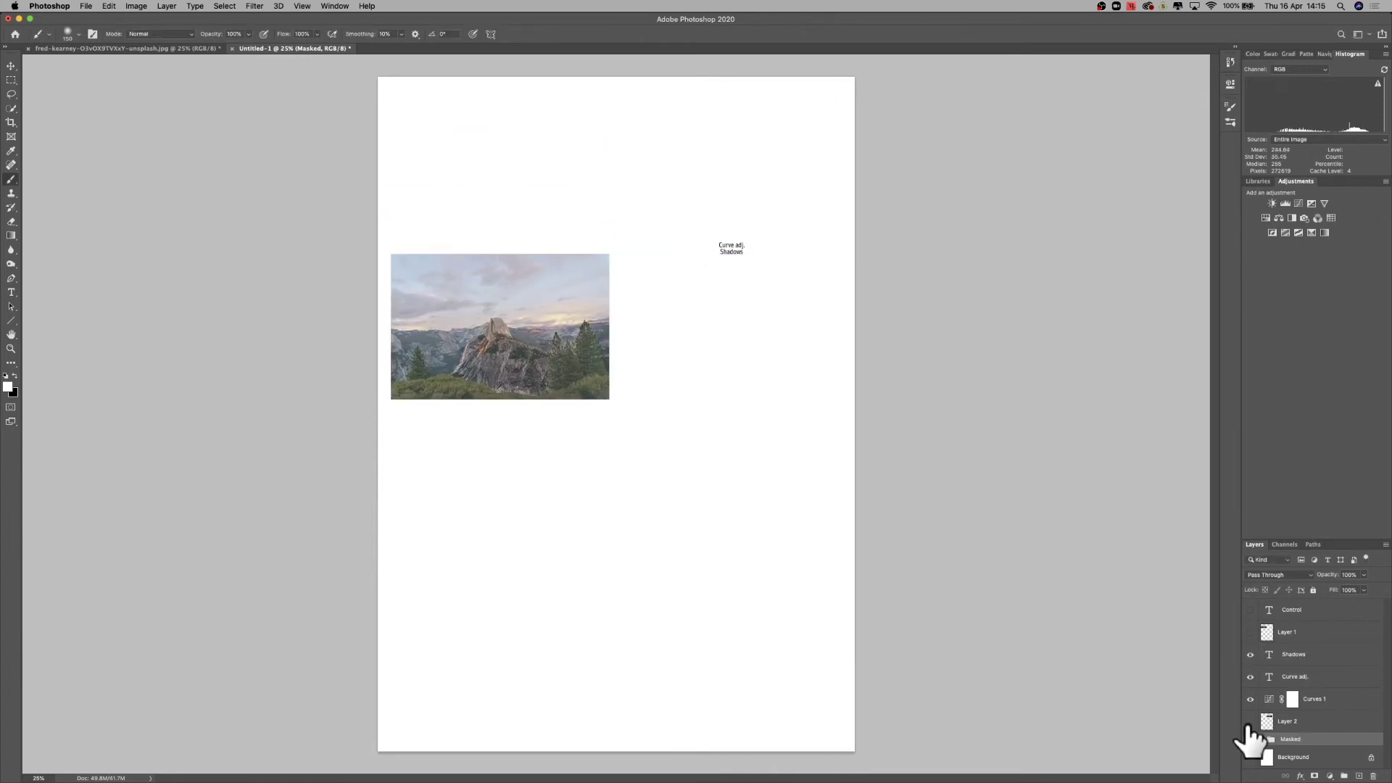
{"action": "left_click_drag", "start_coordinate": [1249, 679], "coordinate": [1250, 656]}
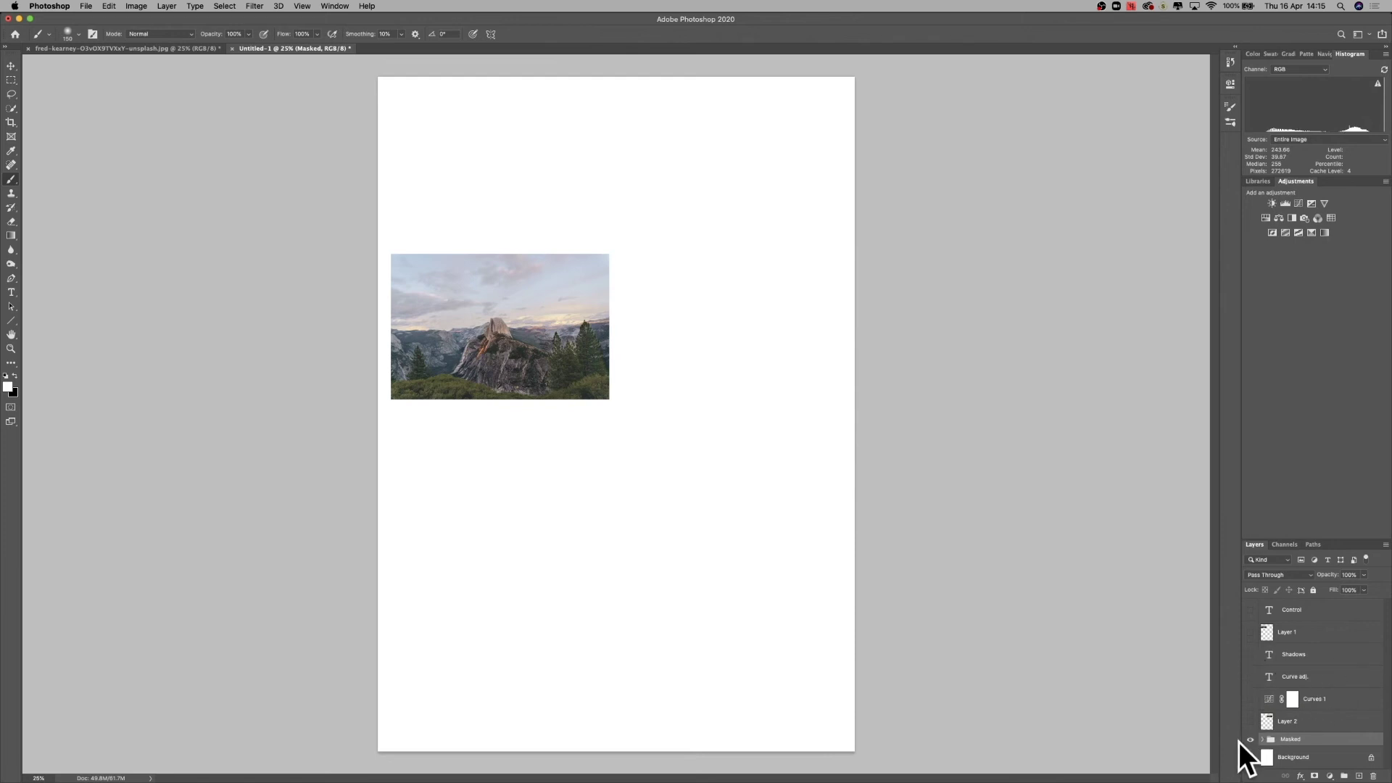
Add a 'Masked' caption centred just beneath the small photo
{"action": "left_click", "coordinate": [13, 287]}
{"action": "left_click", "coordinate": [493, 428]}
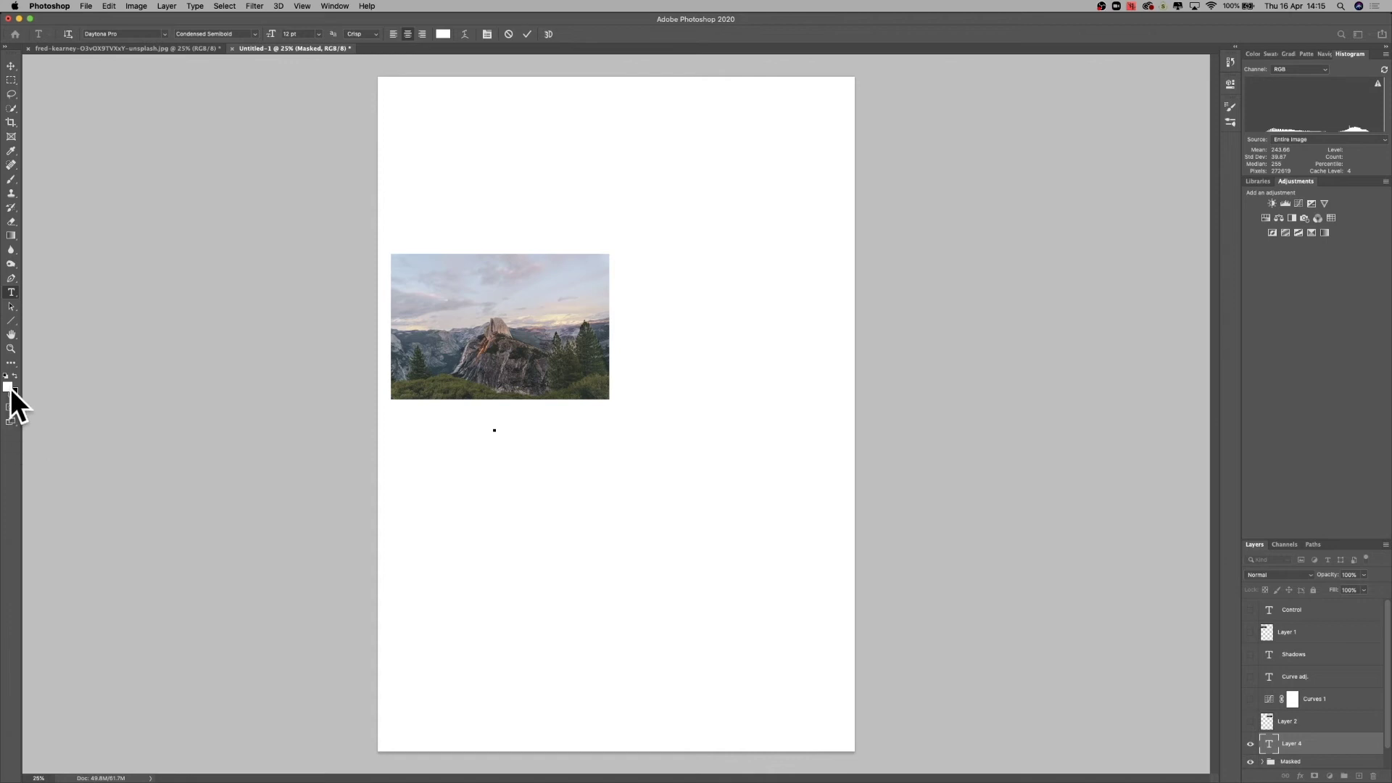
{"action": "type", "text": "Maui"}
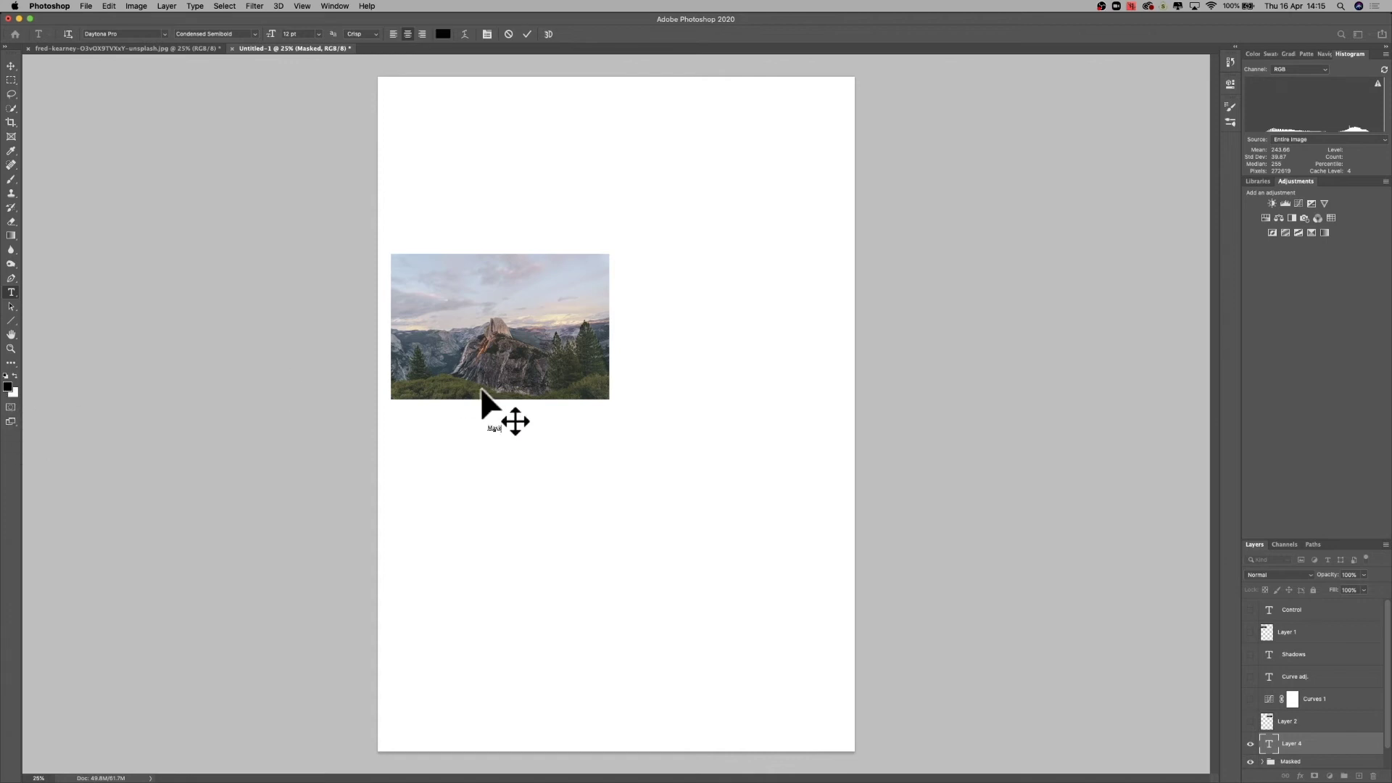
{"action": "left_click", "coordinate": [11, 65]}
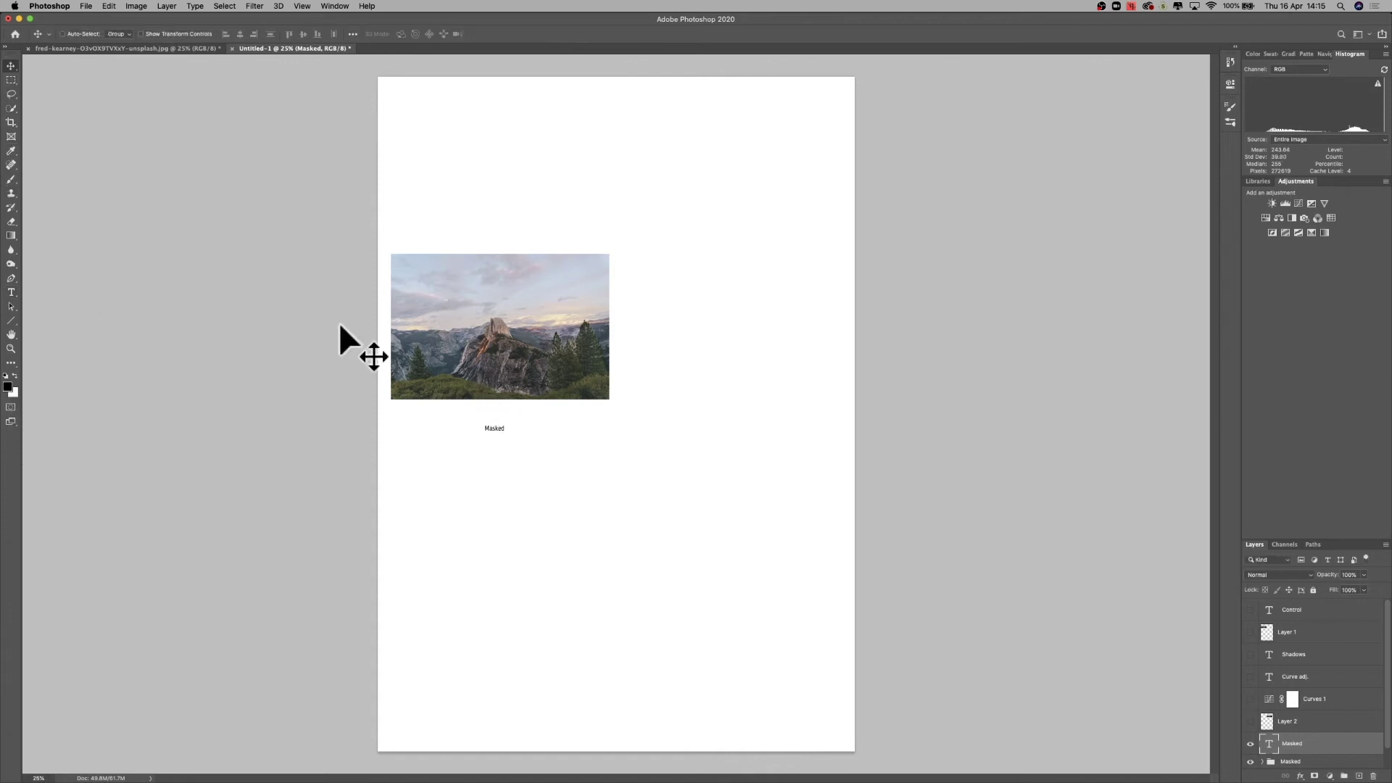
{"action": "left_click_drag", "start_coordinate": [494, 429], "coordinate": [499, 415]}
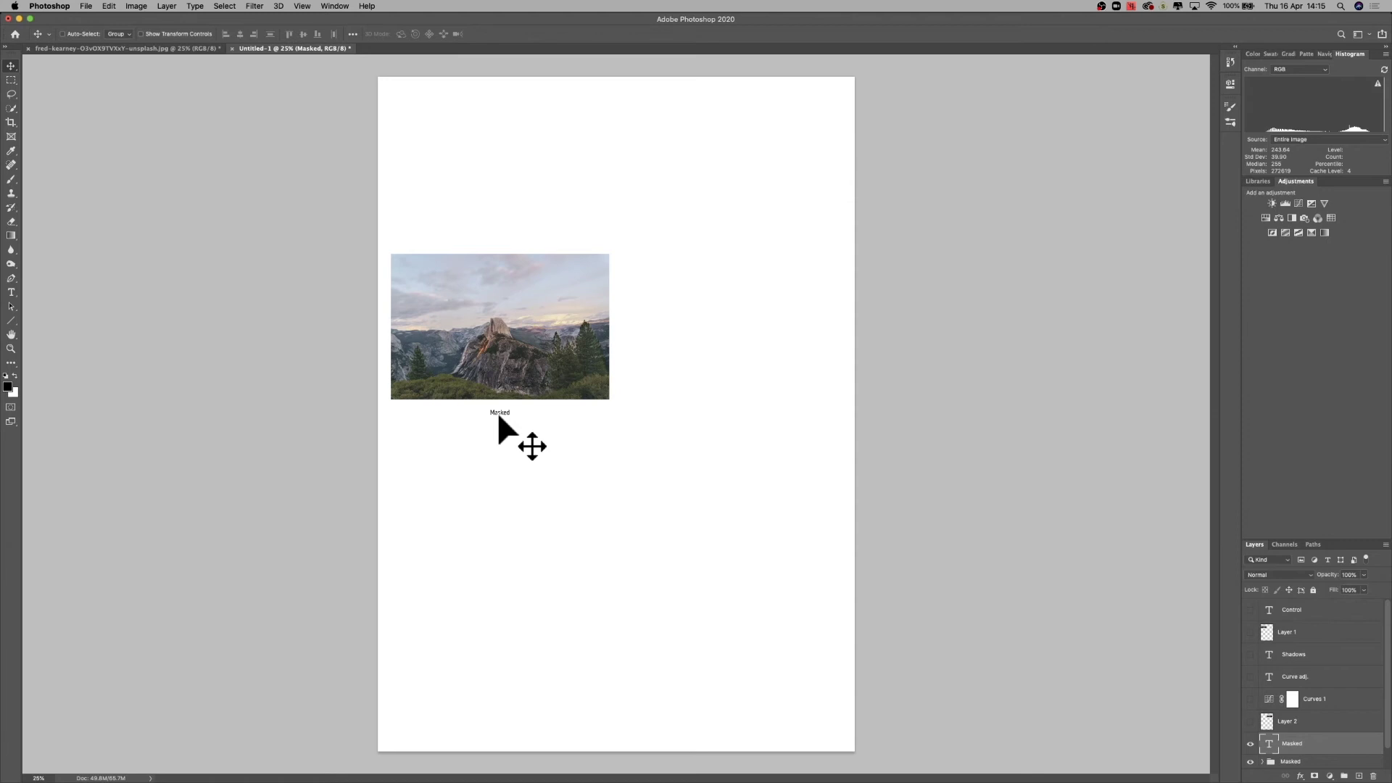
Print the proof sheet with the captioned Masked thumbnail via File > Print
{"action": "left_click", "coordinate": [84, 6]}
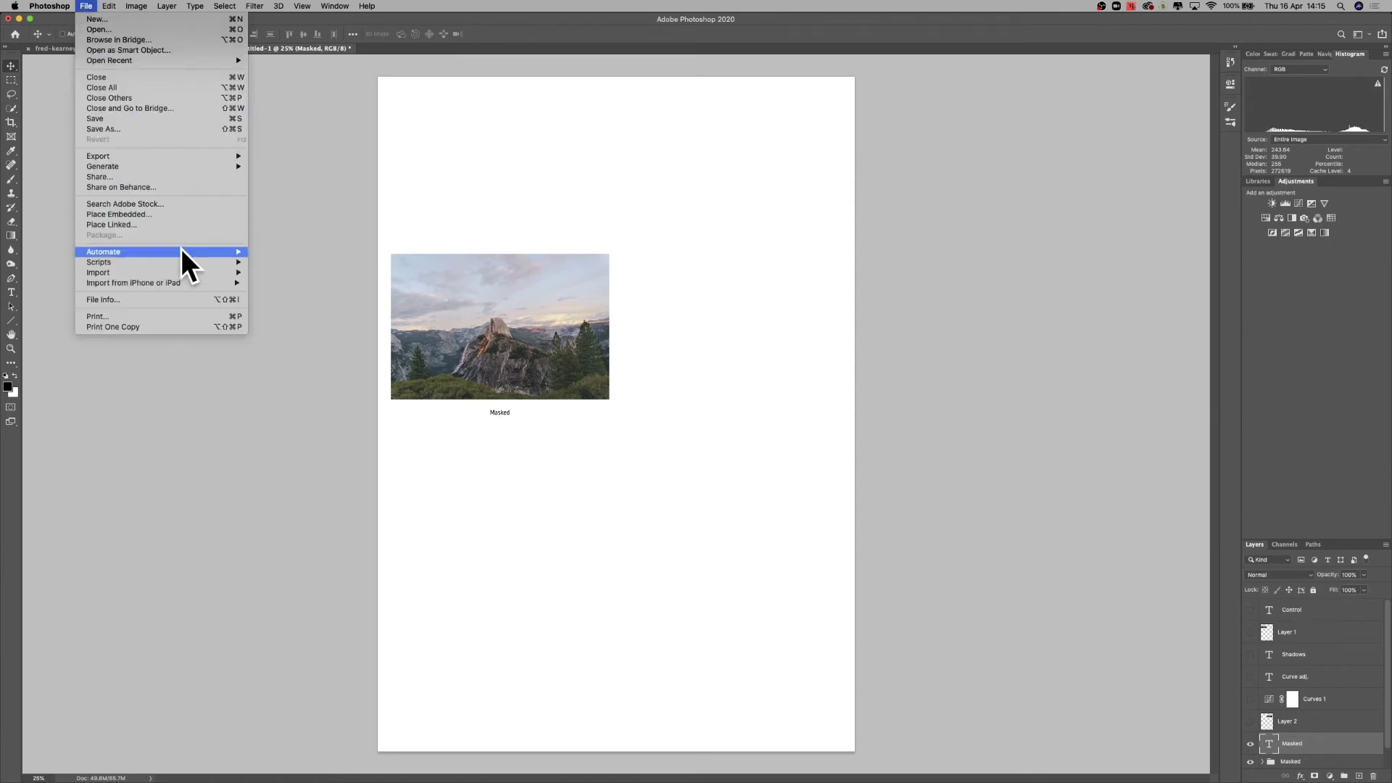
{"action": "left_click", "coordinate": [184, 316]}
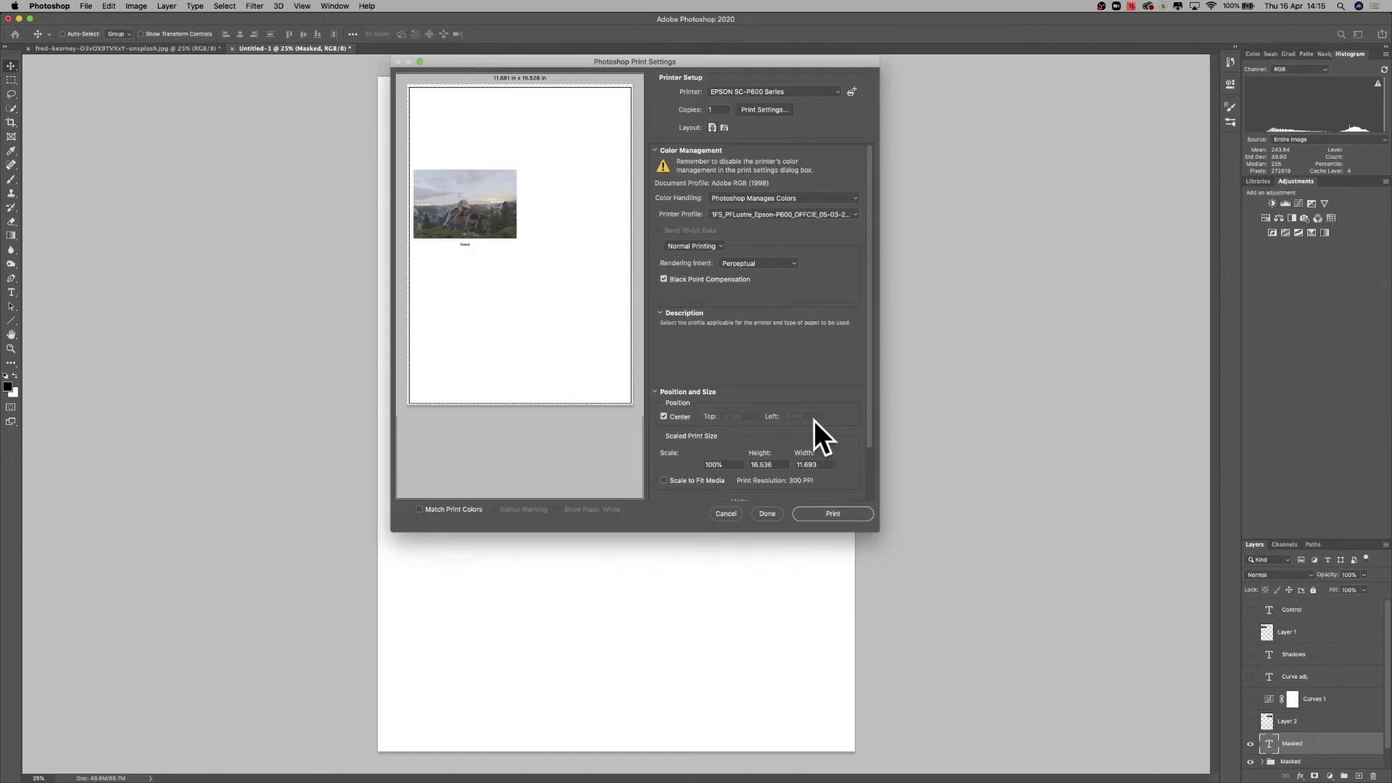
{"action": "left_click", "coordinate": [826, 514]}
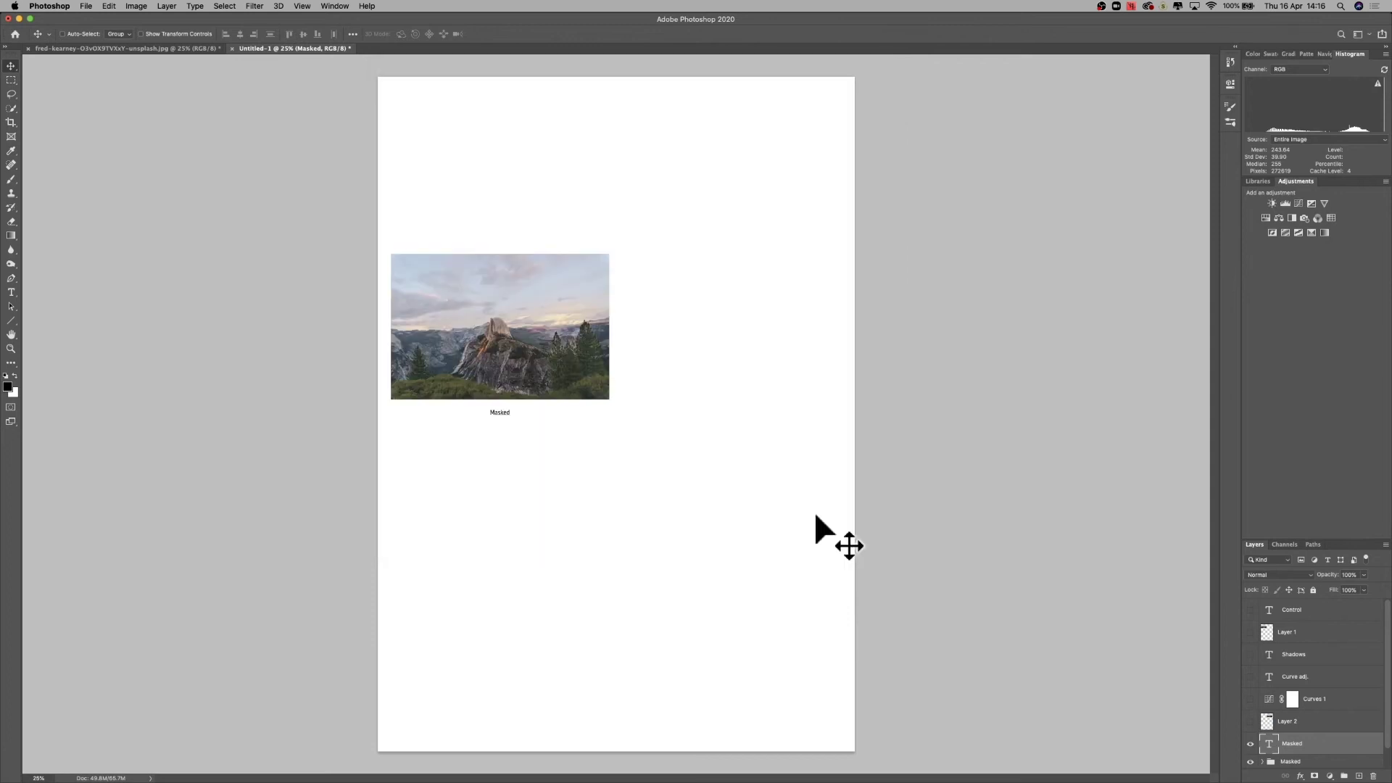
Return to the Yosemite photo, add a black mask to the copy, and target the photo itself
{"action": "left_click", "coordinate": [152, 48]}
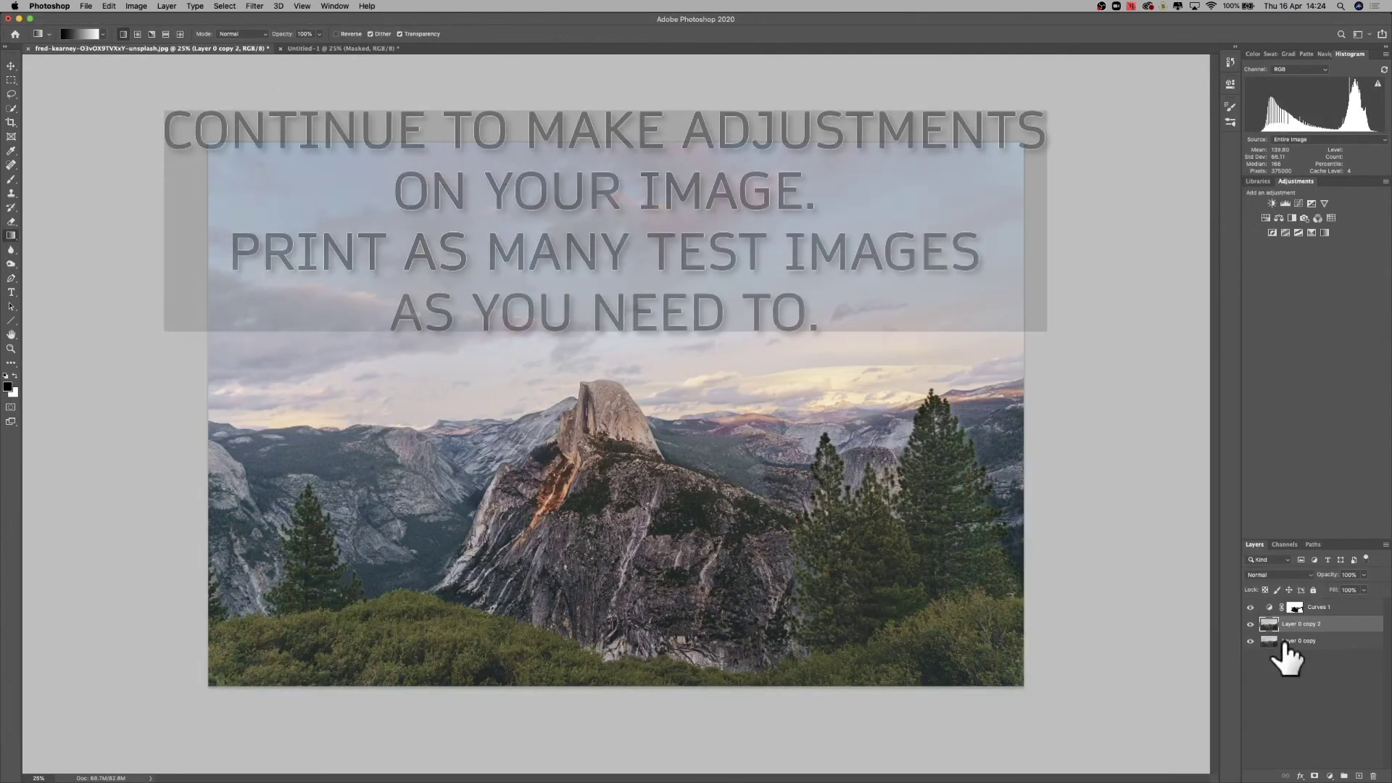
{"action": "left_click", "coordinate": [167, 6]}
{"action": "left_click", "coordinate": [367, 211]}
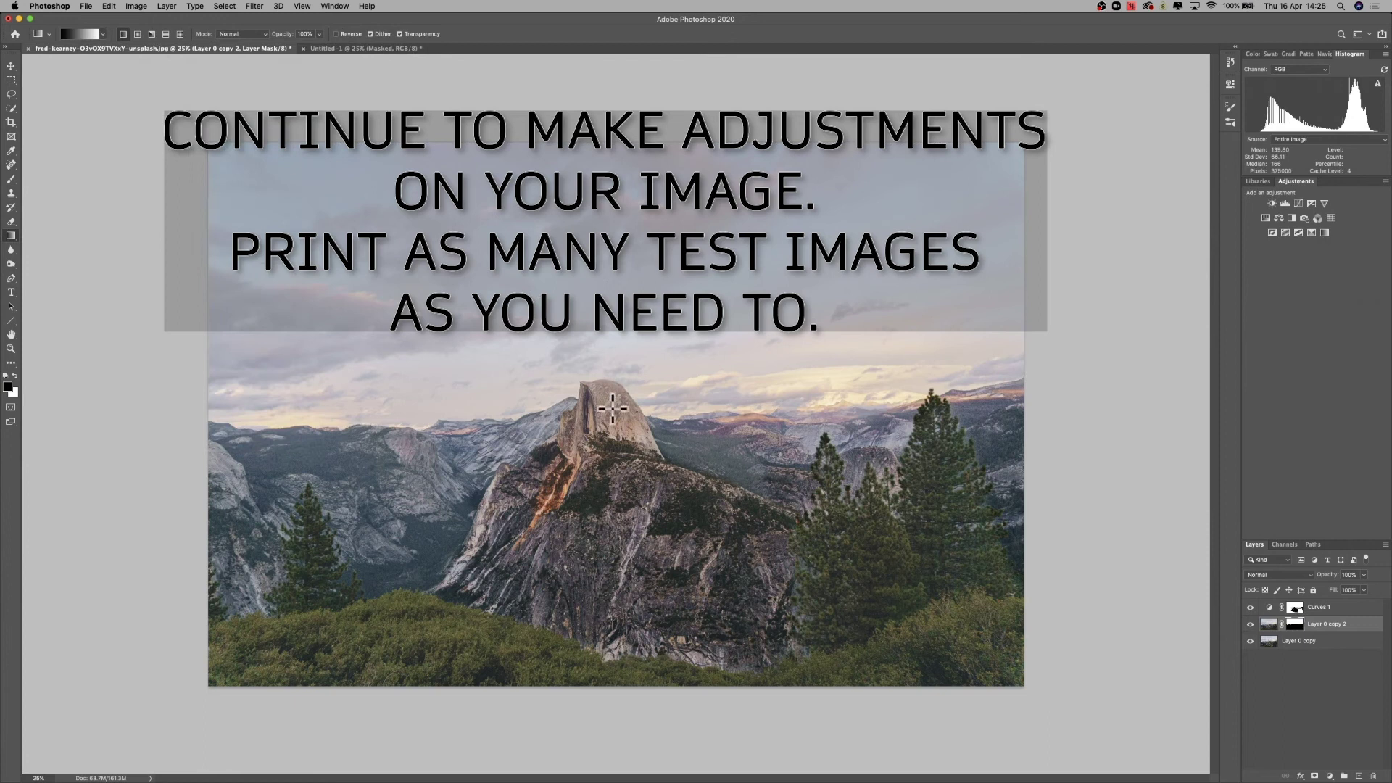
{"action": "left_click", "coordinate": [1269, 625]}
Brighten the highlights and midtones with Levels and apply a Vibrance boost
{"action": "left_click", "coordinate": [136, 6]}
{"action": "mouse_move", "coordinate": [181, 32]}
{"action": "left_click", "coordinate": [312, 45]}
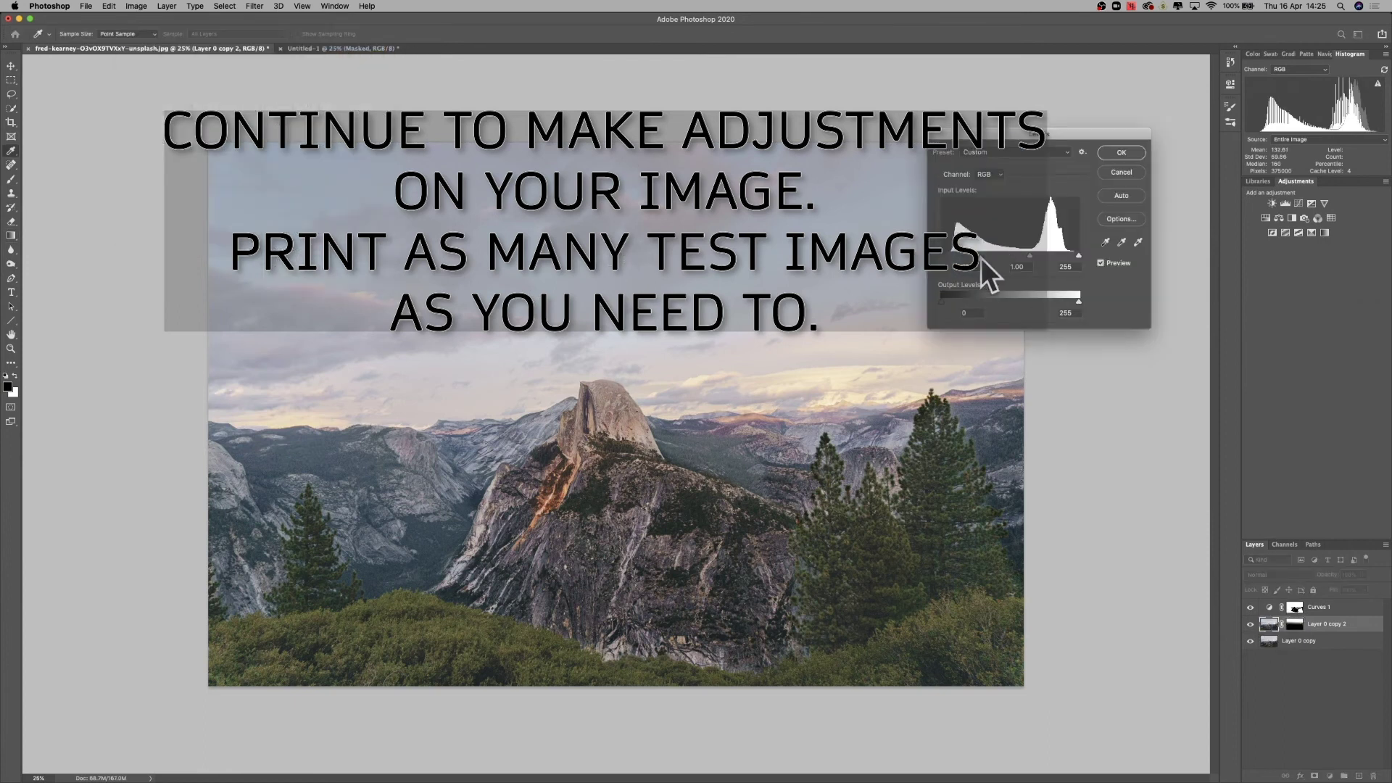
{"action": "left_click_drag", "start_coordinate": [1080, 256], "coordinate": [1025, 257]}
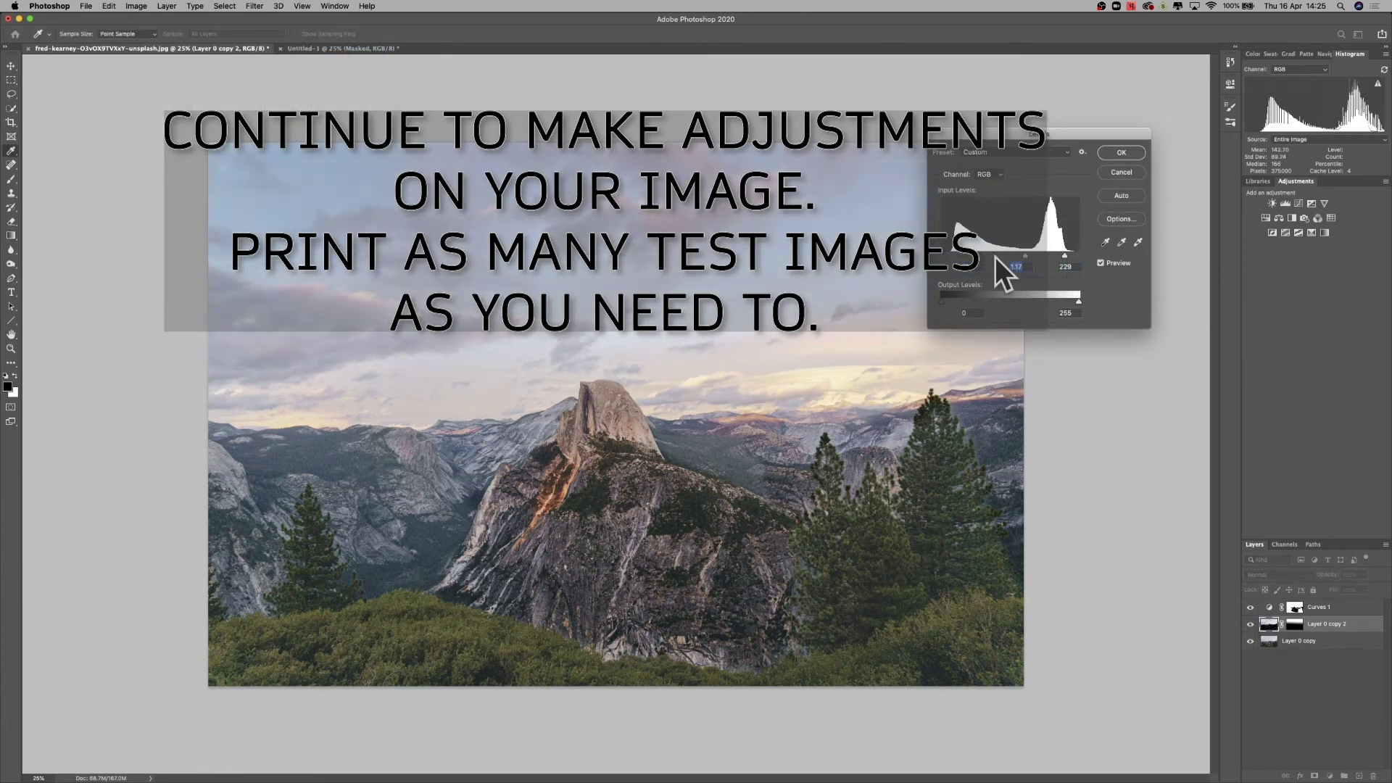
{"action": "key", "text": "Return"}
{"action": "left_click", "coordinate": [136, 6]}
{"action": "mouse_move", "coordinate": [246, 37]}
{"action": "left_click", "coordinate": [312, 89]}
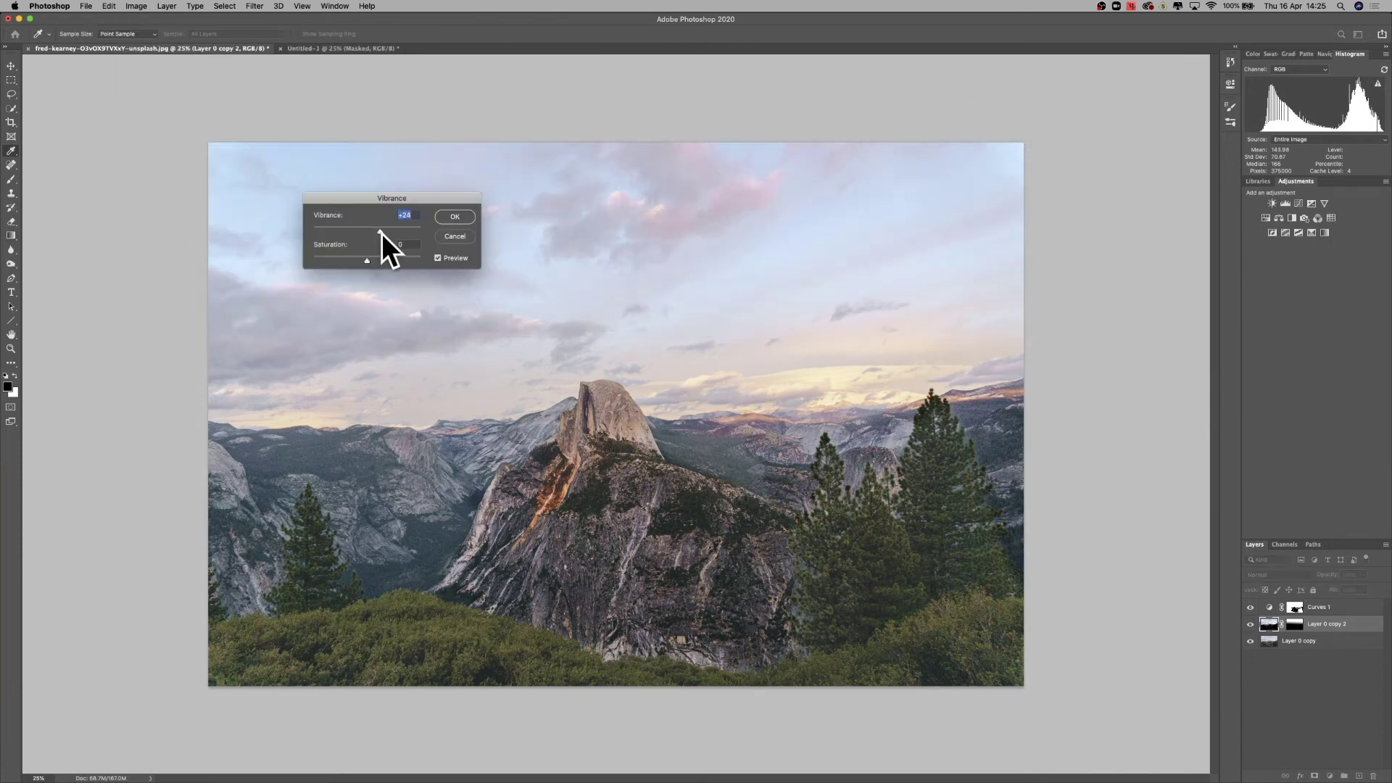
{"action": "key", "text": "Return"}
Apply an S-shaped Curves adjustment to the photo
{"action": "left_click", "coordinate": [137, 6]}
{"action": "mouse_move", "coordinate": [181, 32]}
{"action": "left_click", "coordinate": [312, 60]}
{"action": "left_click", "coordinate": [320, 195]}
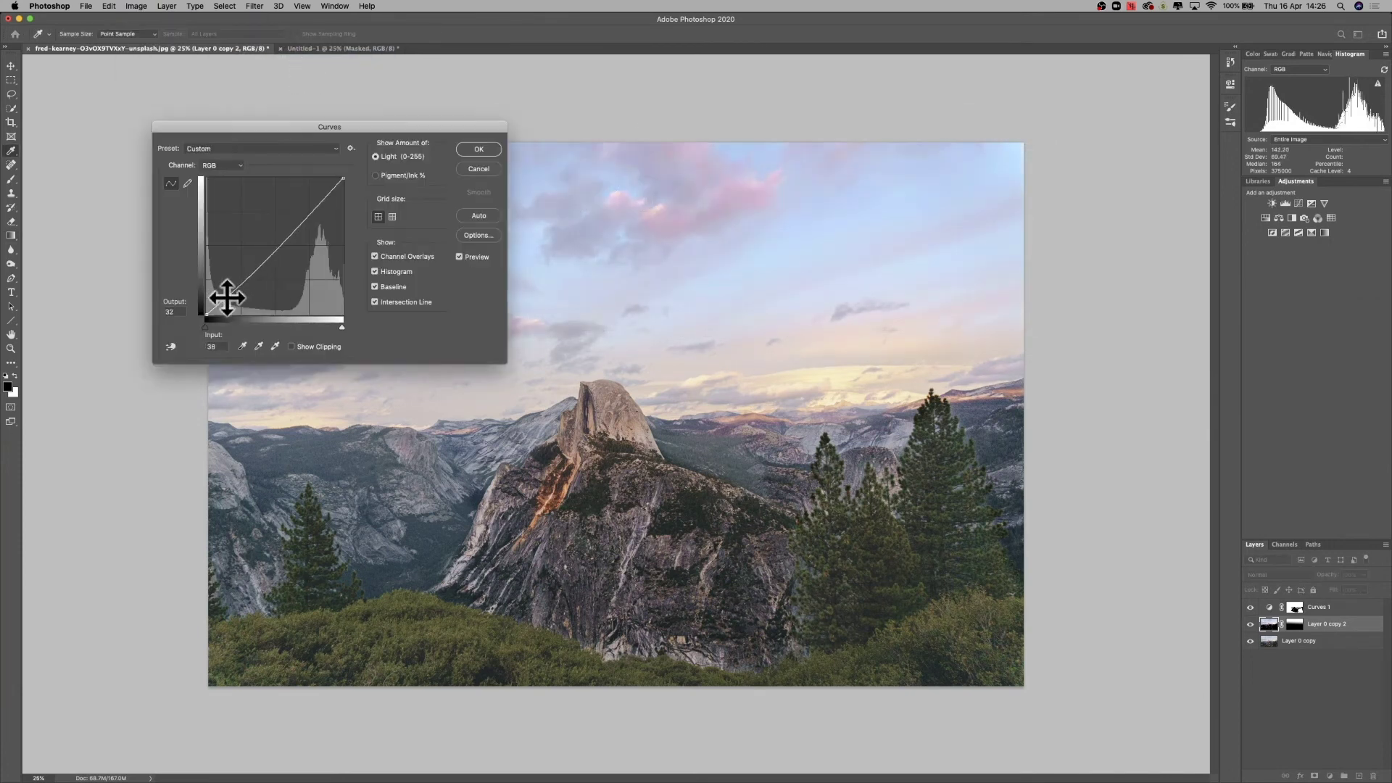
{"action": "left_click", "coordinate": [227, 296]}
{"action": "key", "text": "Return"}
Drag the adjusted layers beside the first photo on the proof sheet and group them as Sky
{"action": "key", "text": "g"}
{"action": "left_click", "coordinate": [1312, 607], "text": "shift"}
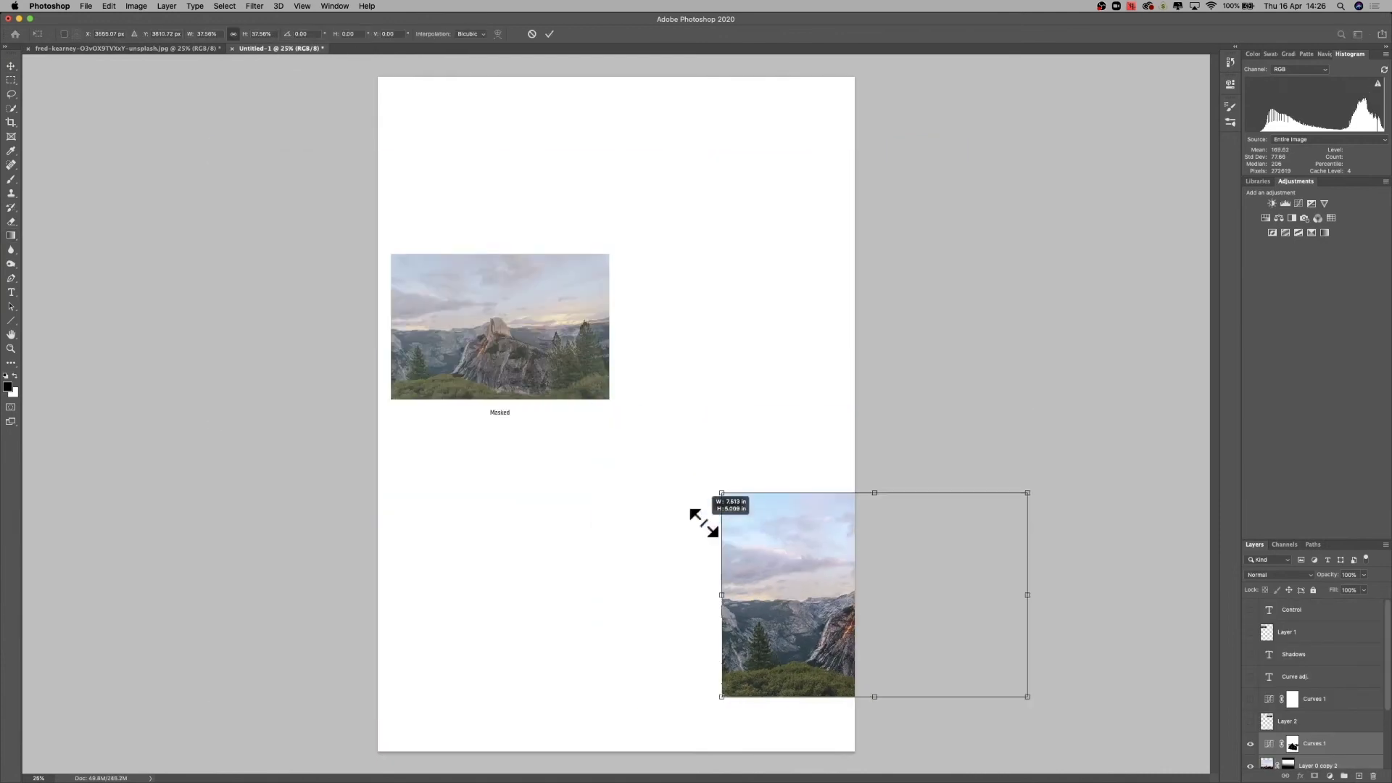
{"action": "left_click_drag", "start_coordinate": [1019, 693], "coordinate": [842, 398]}
{"action": "key", "text": "Return"}
{"action": "key", "text": "super+g"}
{"action": "double_click", "coordinate": [1305, 744]}
{"action": "key", "text": "Escape"}
{"action": "double_click", "coordinate": [1290, 739]}
{"action": "type", "text": "Sky"}
{"action": "key", "text": "Return"}
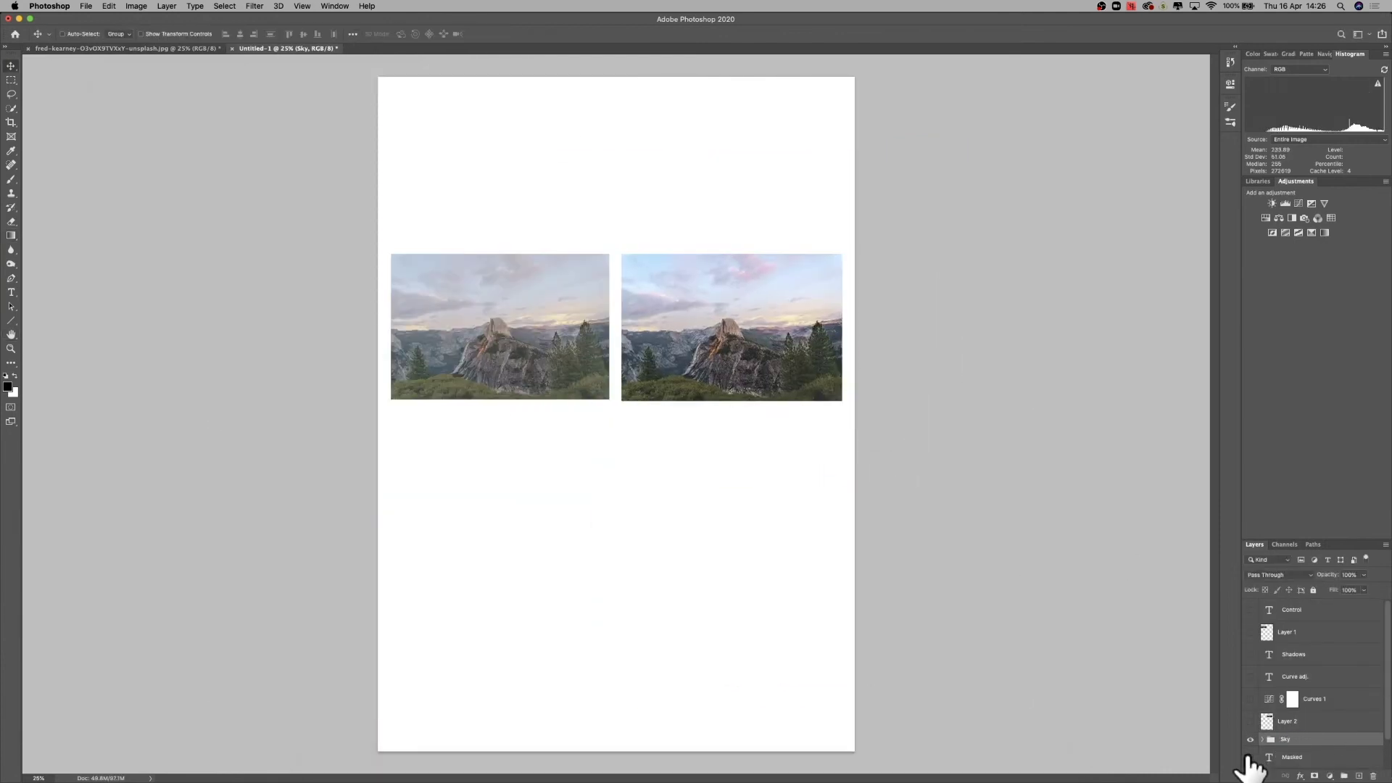
Hide the Masked photo, add a centred 'Sky edit' caption under the sky copy, and print
{"action": "left_click", "coordinate": [1250, 757]}
{"action": "key", "text": "t"}
{"action": "left_click", "coordinate": [724, 419]}
{"action": "type", "text": "Sky edit"}
{"action": "key", "text": "super+Return"}
{"action": "key", "text": "v"}
{"action": "left_click_drag", "start_coordinate": [728, 428], "coordinate": [734, 415]}
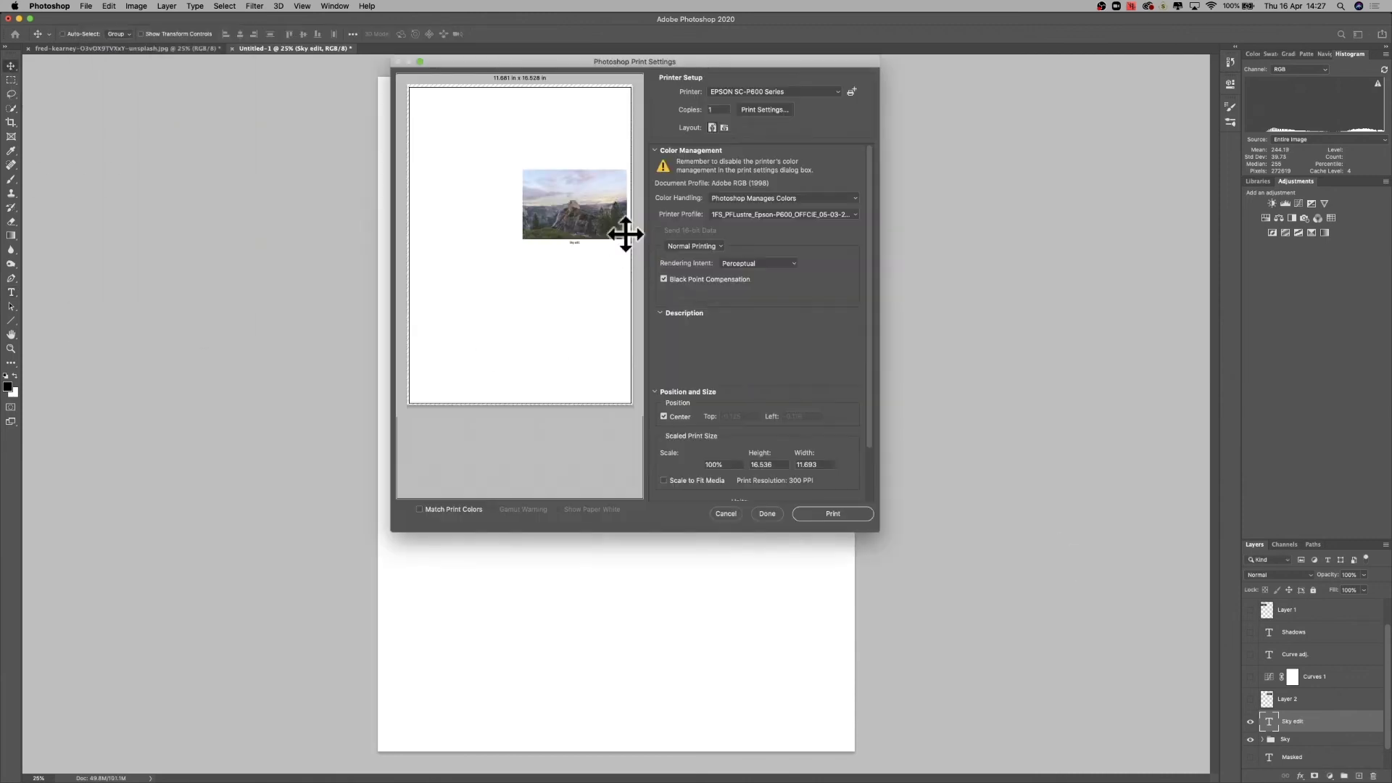
{"action": "left_click", "coordinate": [823, 514]}
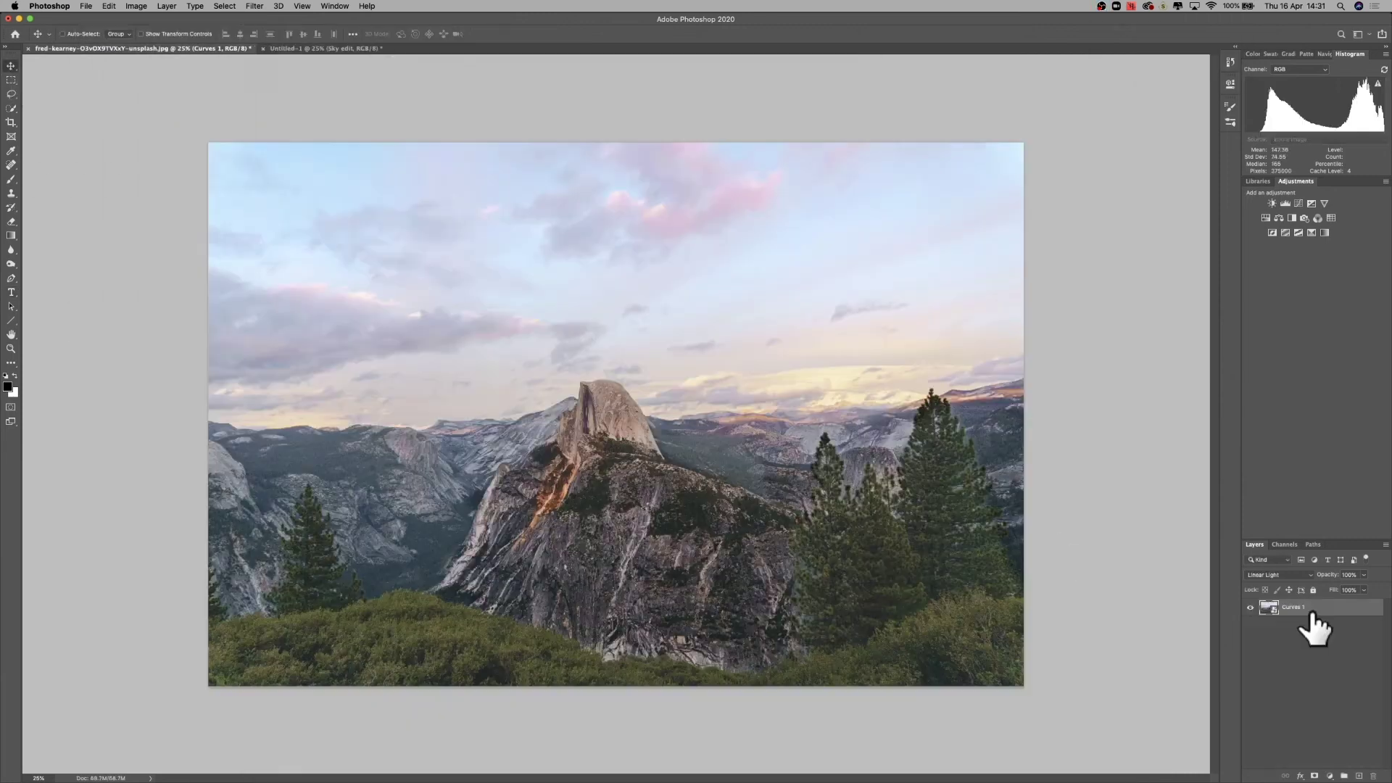
Apply a 2.0-pixel High Pass smart filter blended in Linear Light
{"action": "left_click", "coordinate": [255, 6]}
{"action": "left_click", "coordinate": [444, 258]}
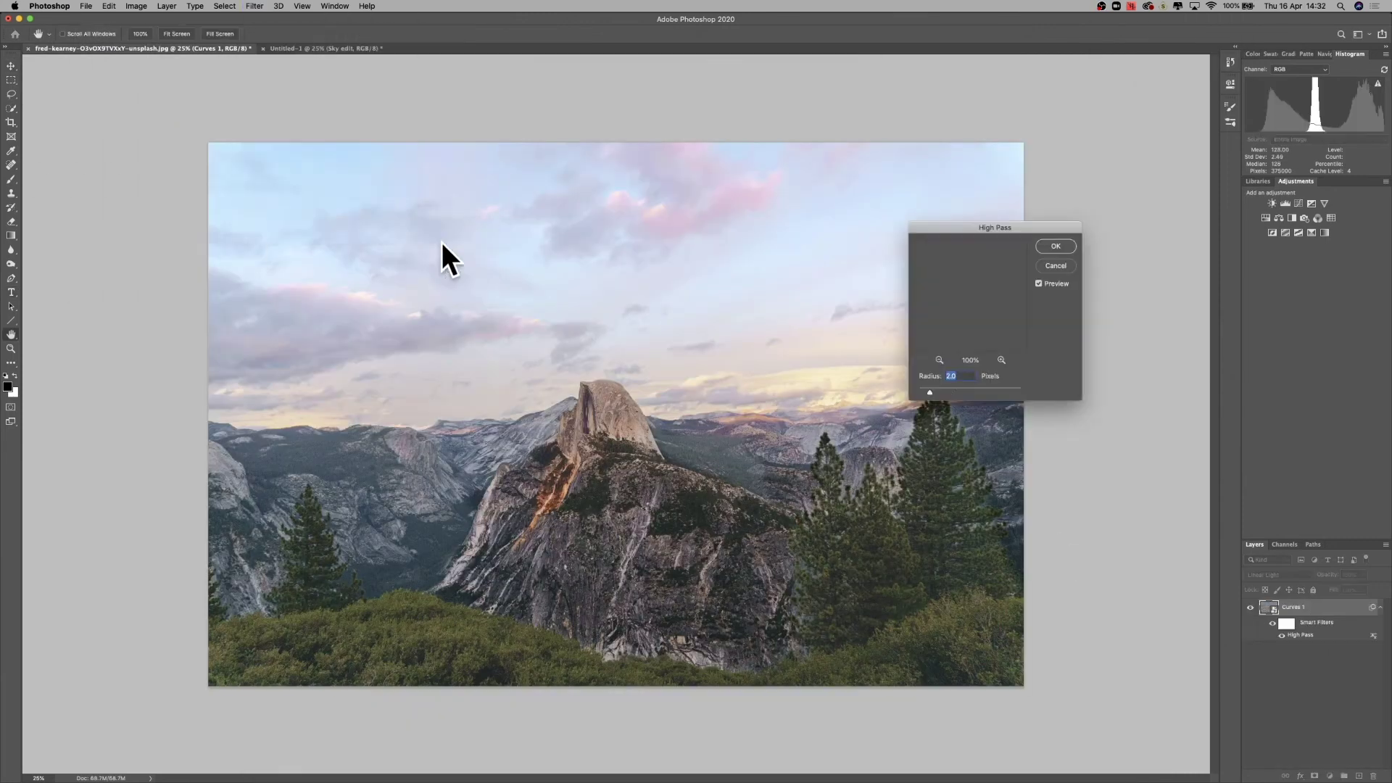
{"action": "key", "text": "Return"}
{"action": "double_click", "coordinate": [1373, 636]}
{"action": "left_click", "coordinate": [1068, 171]}
{"action": "left_click", "coordinate": [1068, 396]}
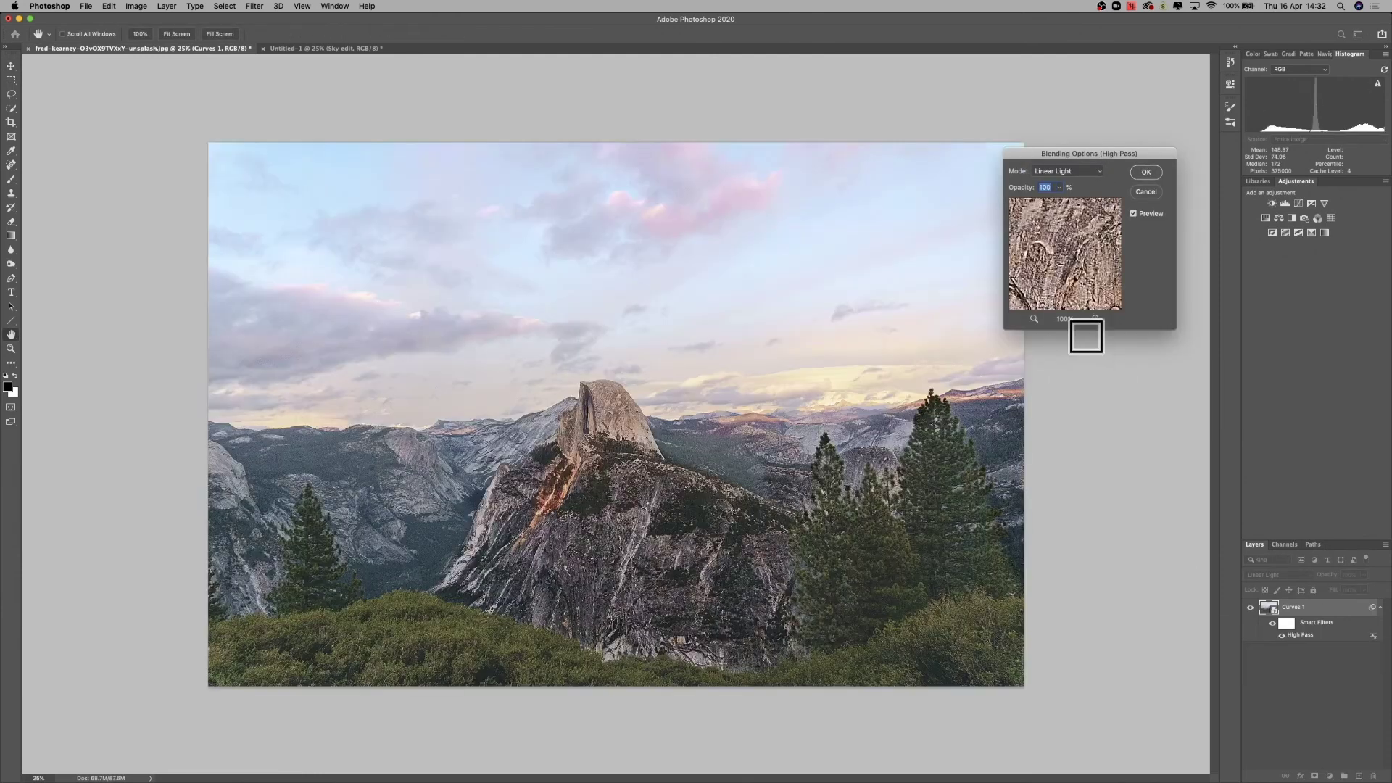
{"action": "key", "text": "super+equal"}
{"action": "key", "text": "super+equal"}
{"action": "key", "text": "super+equal"}
{"action": "key", "text": "Return"}
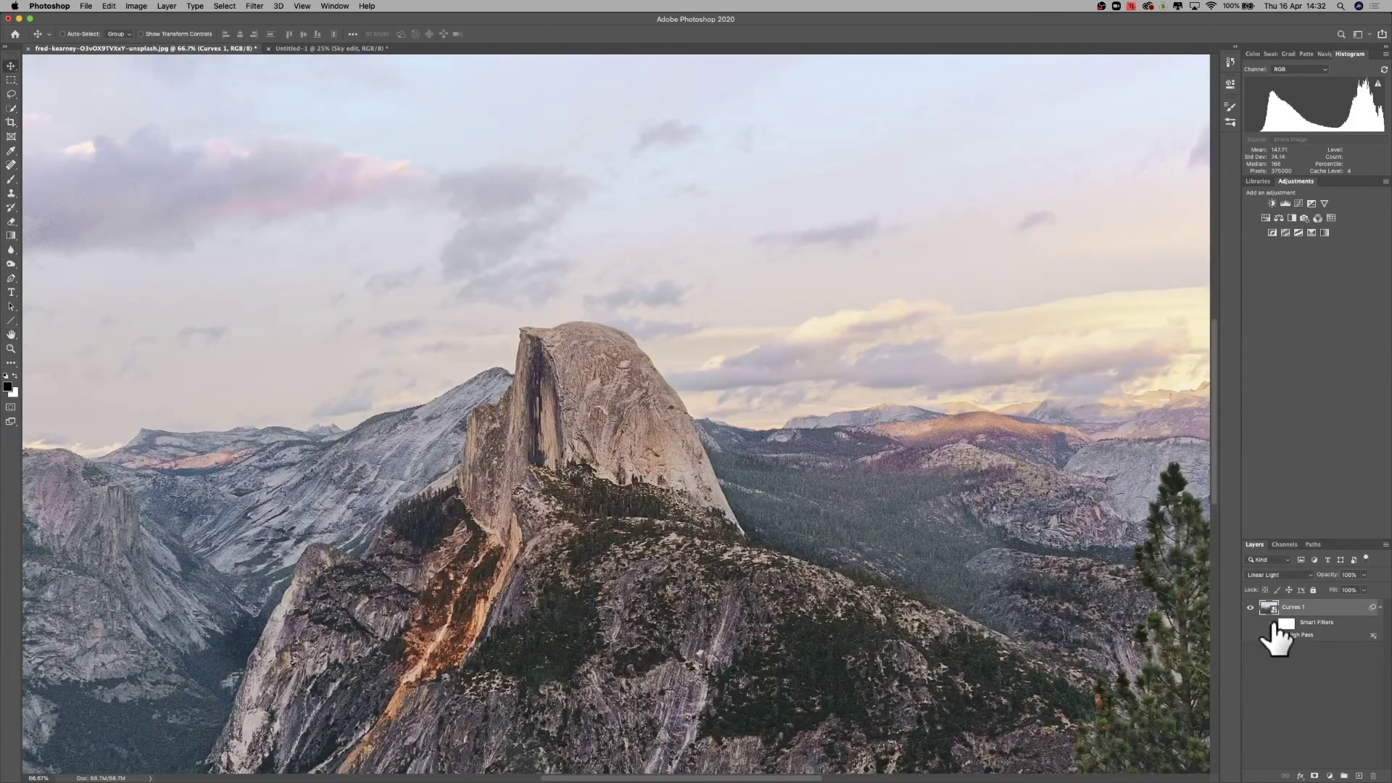
{"action": "key", "text": "super+minus"}
{"action": "key", "text": "super+minus"}
{"action": "key", "text": "super+minus"}
{"action": "key", "text": "v"}
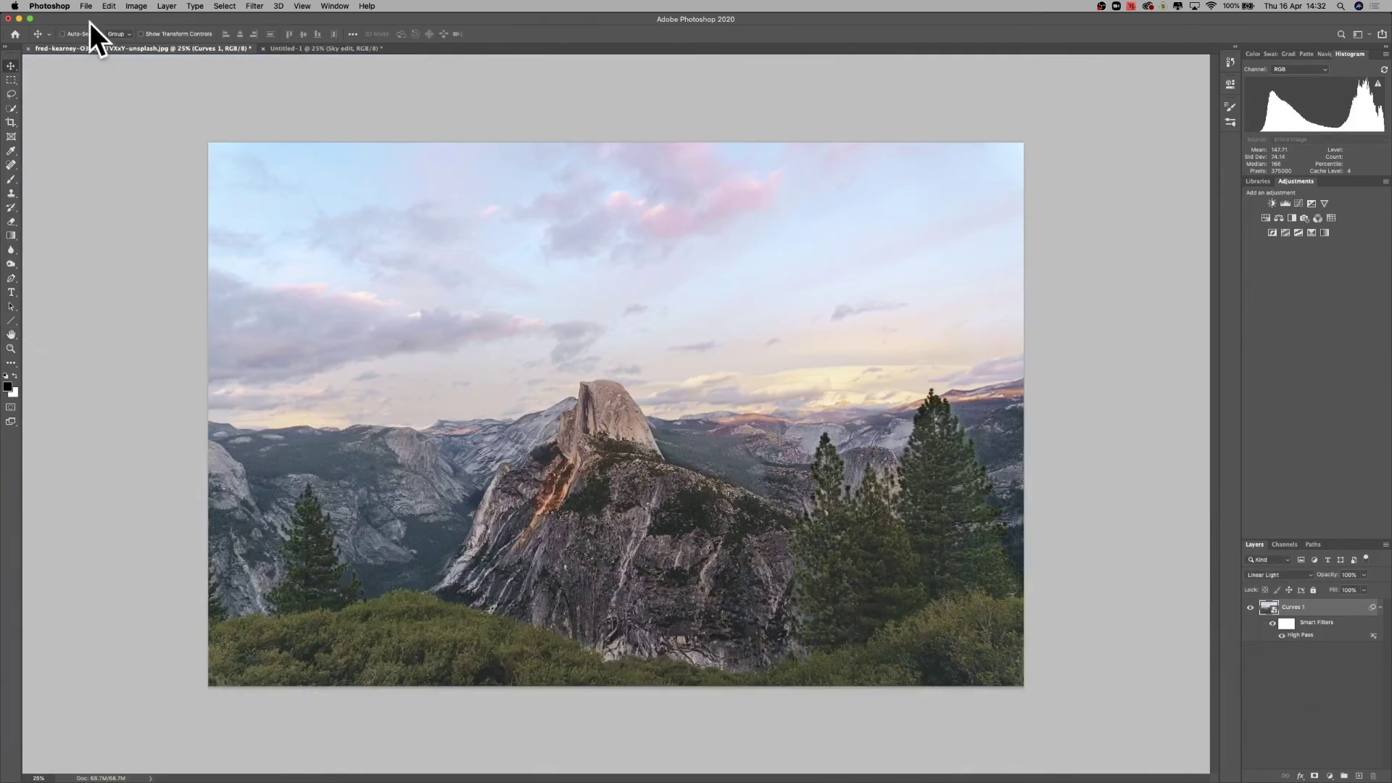
Copy the sharpened photo onto the proof sheet, scale it to about 30%, and place it lower left
{"action": "left_click", "coordinate": [136, 6]}
{"action": "left_click_drag", "start_coordinate": [573, 364], "coordinate": [439, 332]}
{"action": "scroll", "coordinate": [1320, 745], "scroll_direction": "down", "scroll_amount": 3}
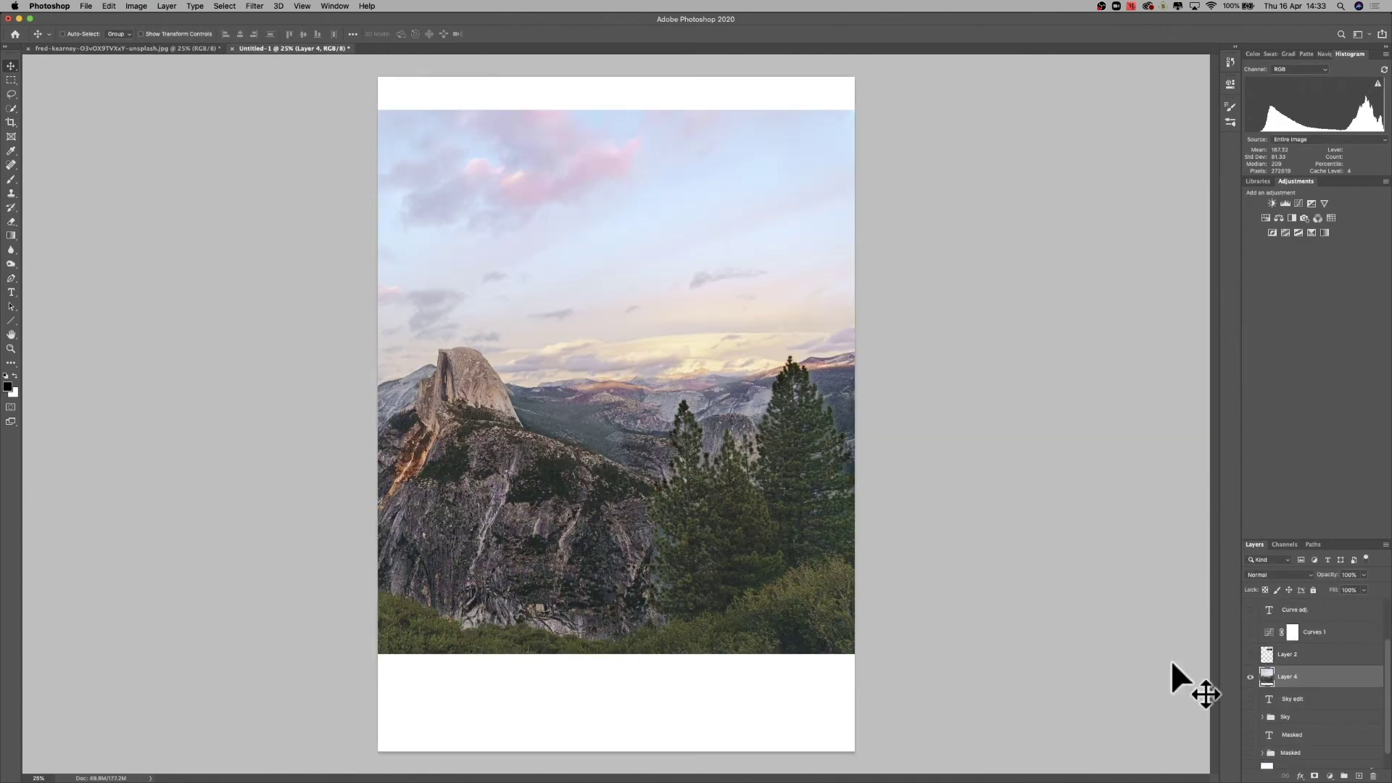
{"action": "key", "text": "super+t"}
{"action": "left_click_drag", "start_coordinate": [68, 110], "coordinate": [638, 490]}
{"action": "left_click_drag", "start_coordinate": [762, 573], "coordinate": [398, 590]}
{"action": "key", "text": "Return"}
{"action": "left_click", "coordinate": [9, 303]}
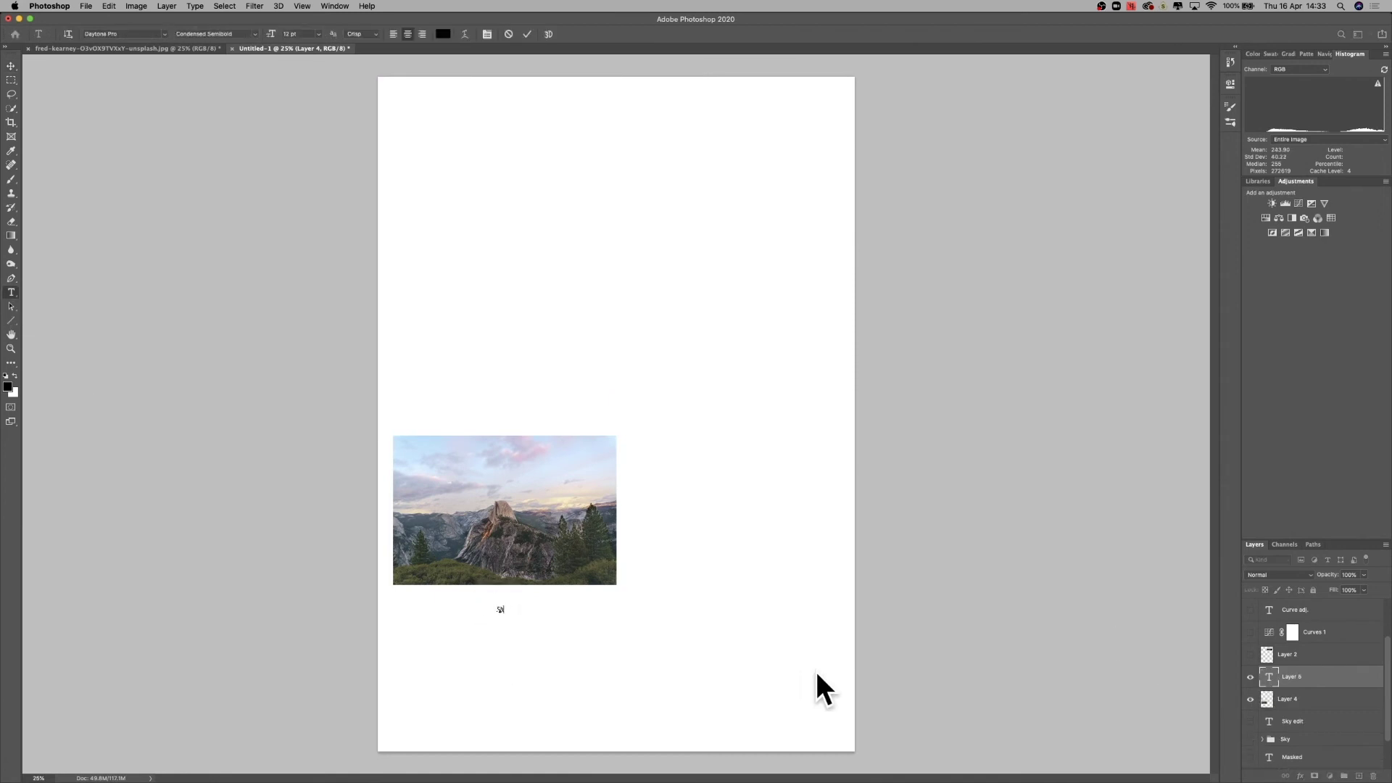
{"action": "key", "text": "v"}
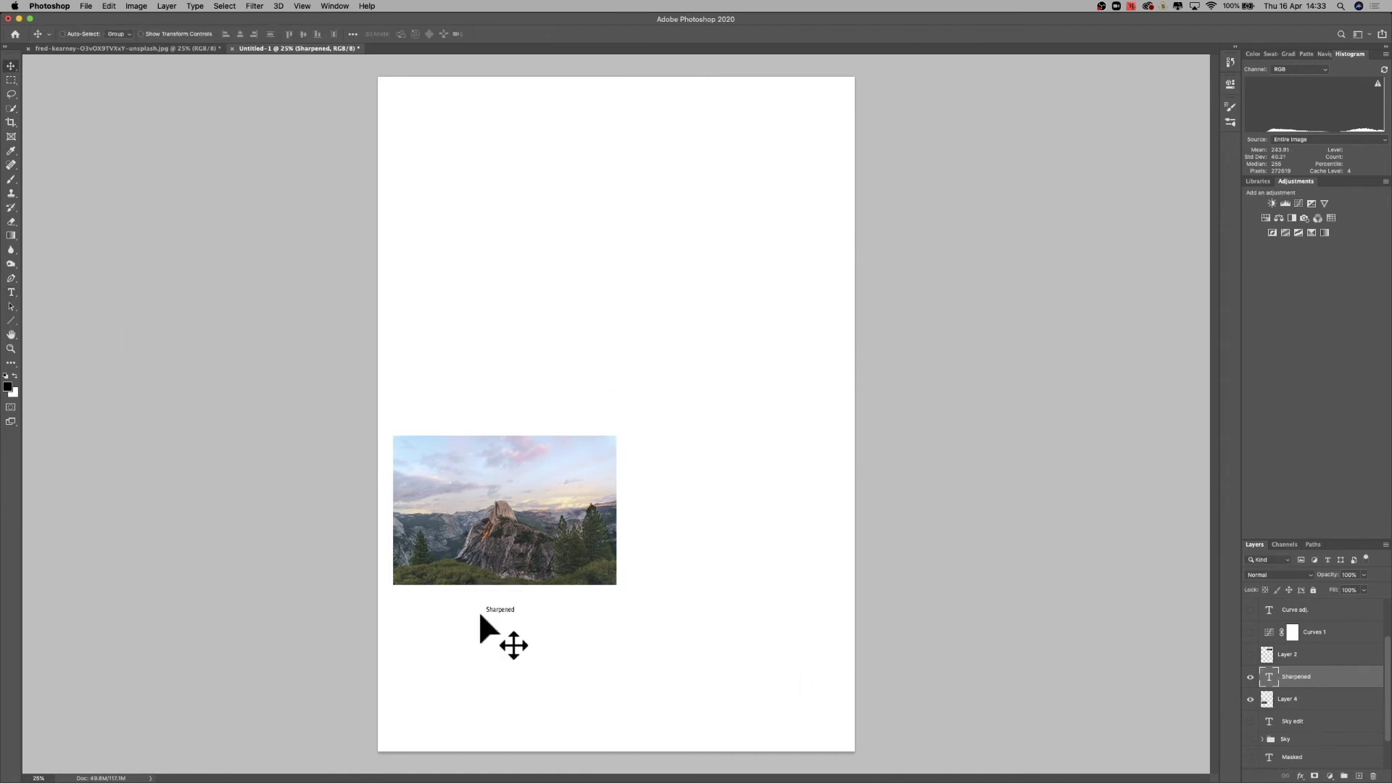